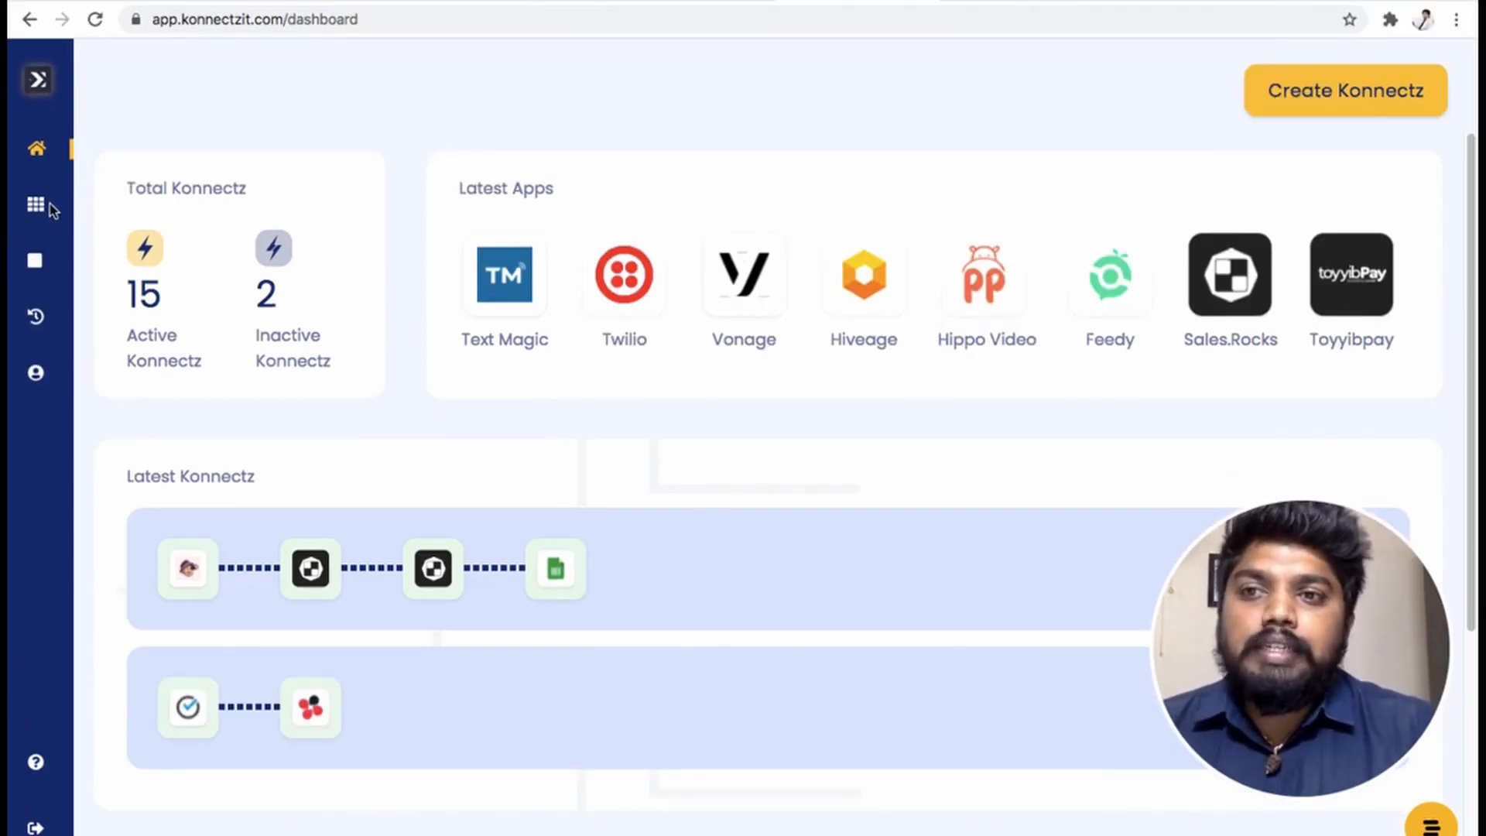
- Go from the dashboard to the Apps page listing authorised apps such as Toyyibpay
{"action": "left_click", "coordinate": [45, 253]}
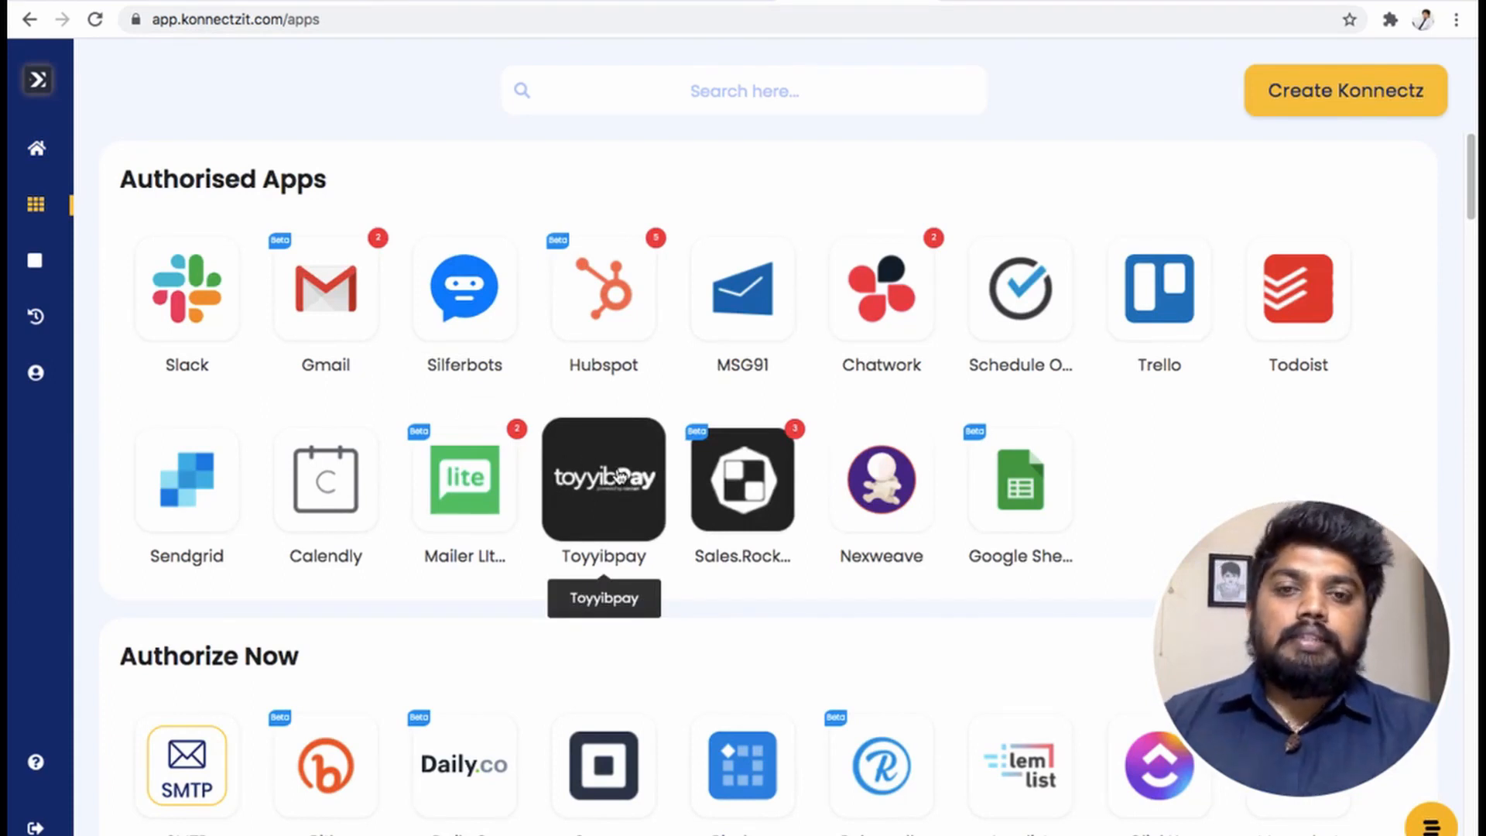
- Start adding another Toyyibpay account so the user secret key request appears
{"action": "left_click", "coordinate": [619, 478]}
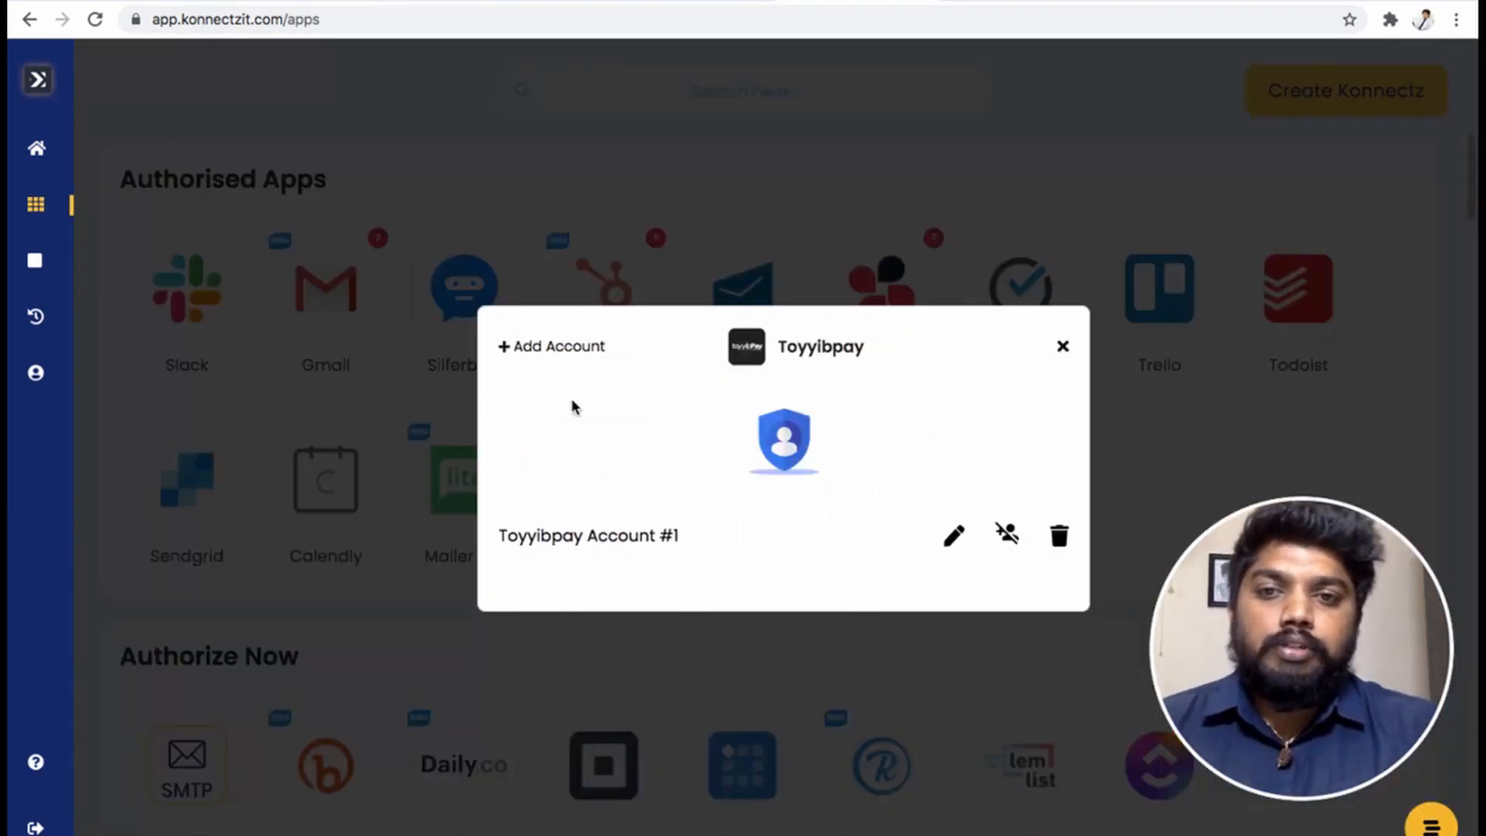
{"action": "left_click", "coordinate": [565, 348]}
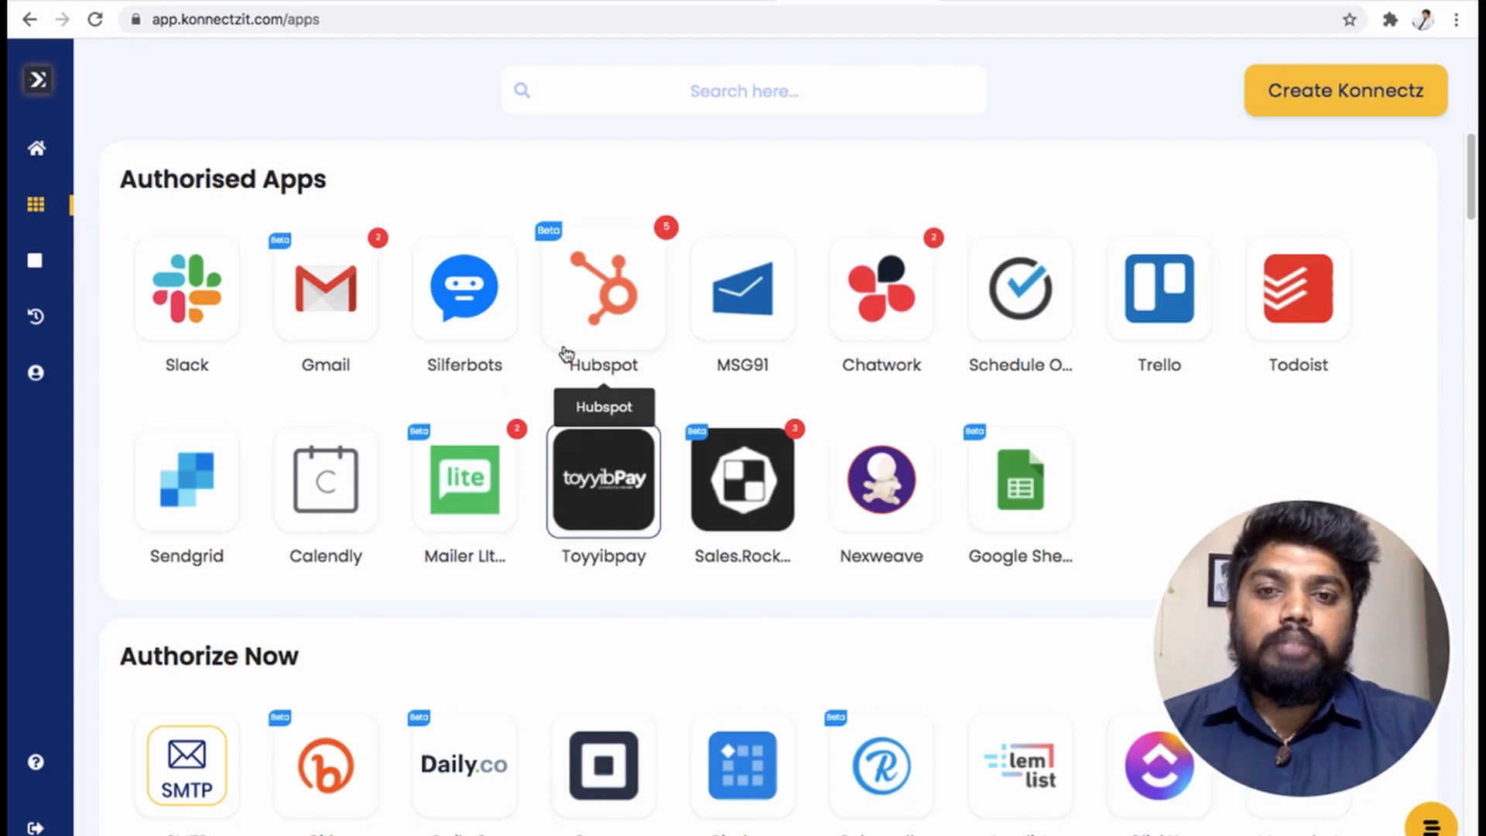
{"action": "left_click", "coordinate": [564, 350]}
{"action": "left_click", "coordinate": [564, 561]}
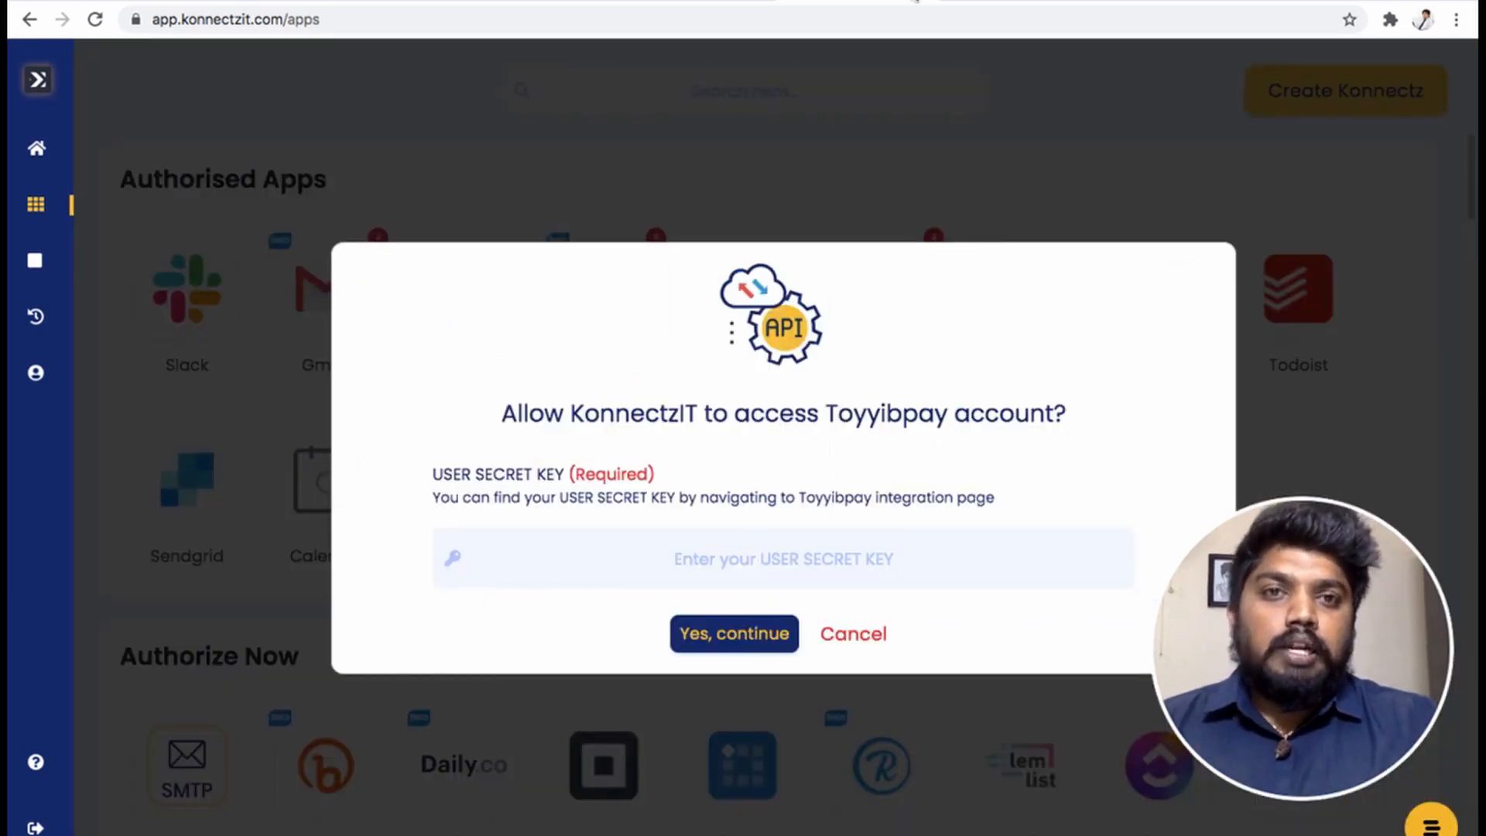
- Copy the account's secret key from the toyyibPay dashboard and return to the key field
{"action": "left_click", "coordinate": [721, 2]}
{"action": "scroll", "coordinate": [603, 431], "scroll_direction": "down", "scroll_amount": 8}
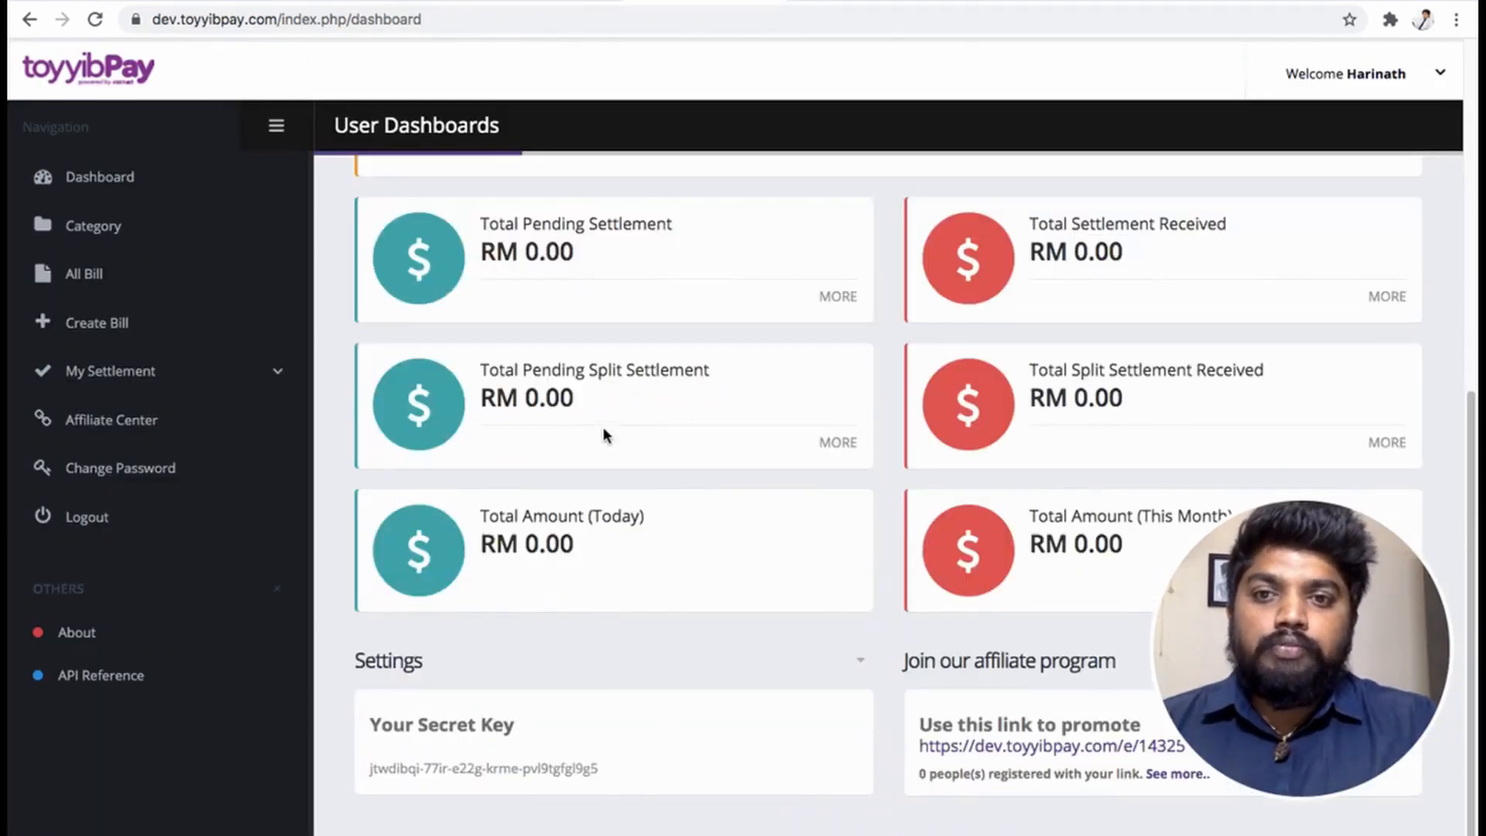
{"action": "left_click_drag", "start_coordinate": [370, 771], "coordinate": [604, 769]}
{"action": "key", "text": "ctrl+c"}
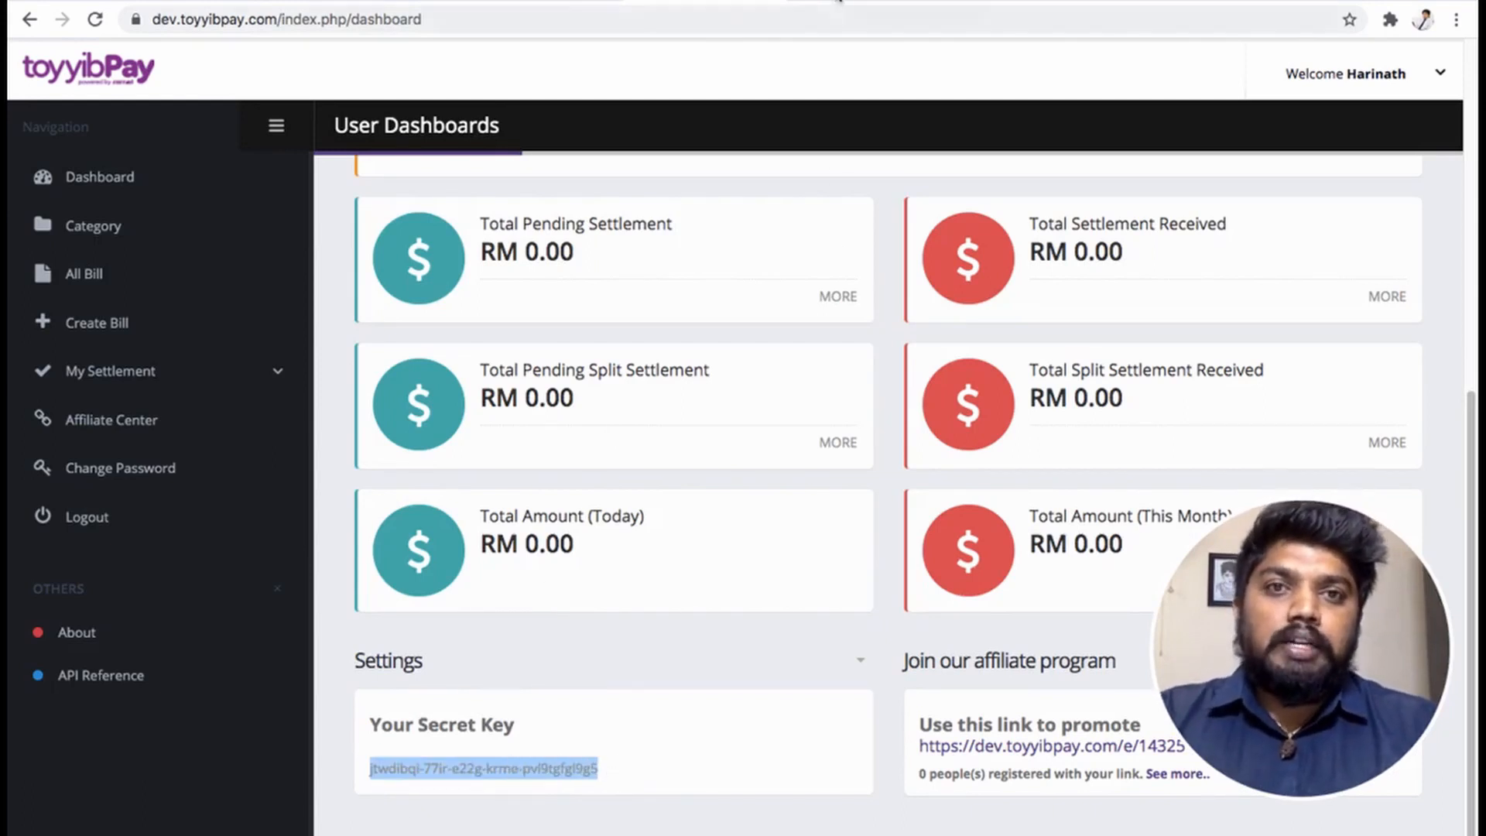
{"action": "left_click", "coordinate": [839, 2]}
{"action": "left_click", "coordinate": [627, 557]}
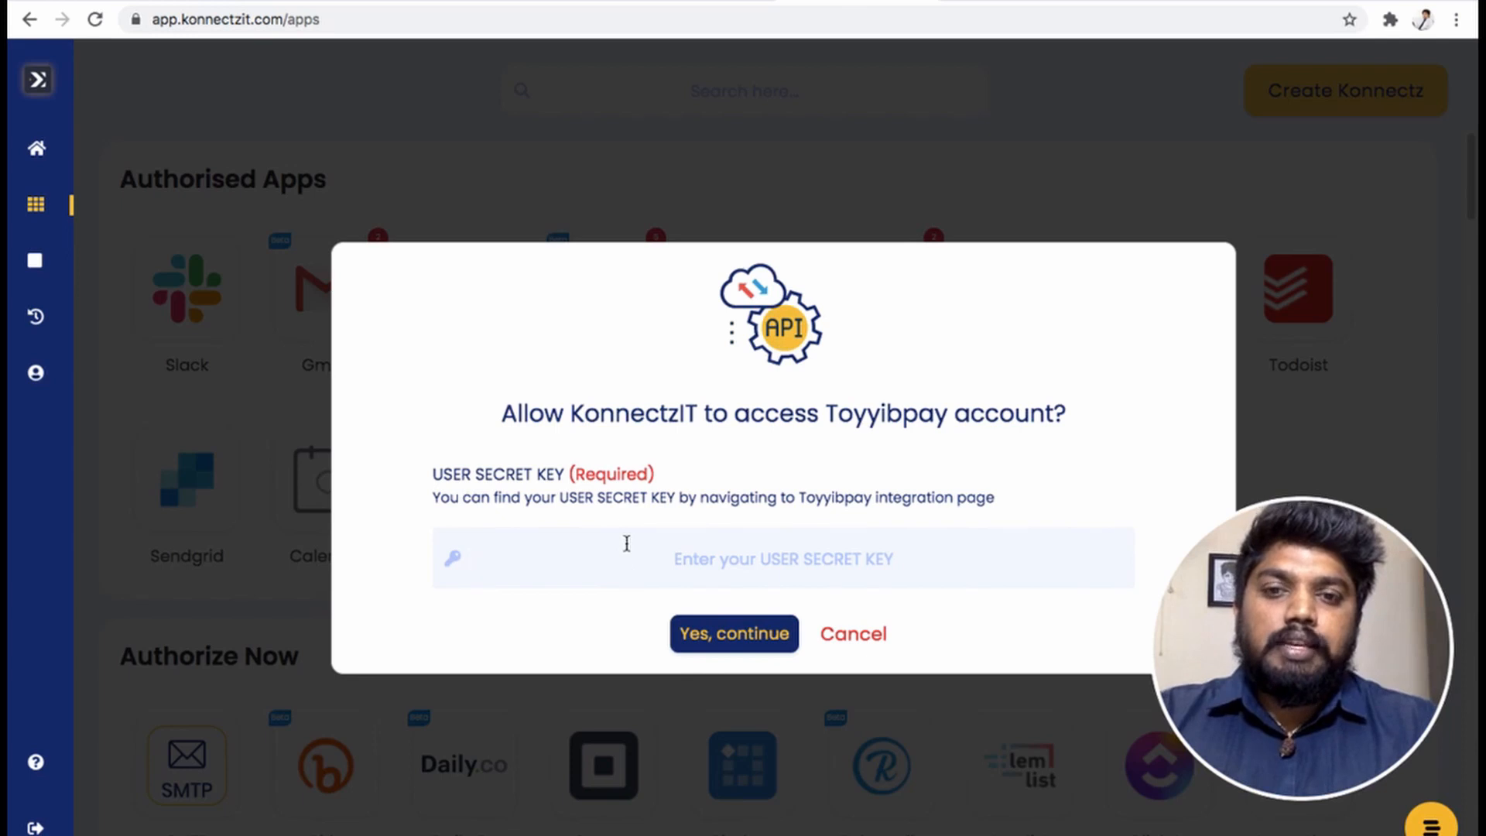
- Authorise the Toyyibpay account with the pasted secret key, then start a new Konnectz
{"action": "key", "text": "ctrl+v"}
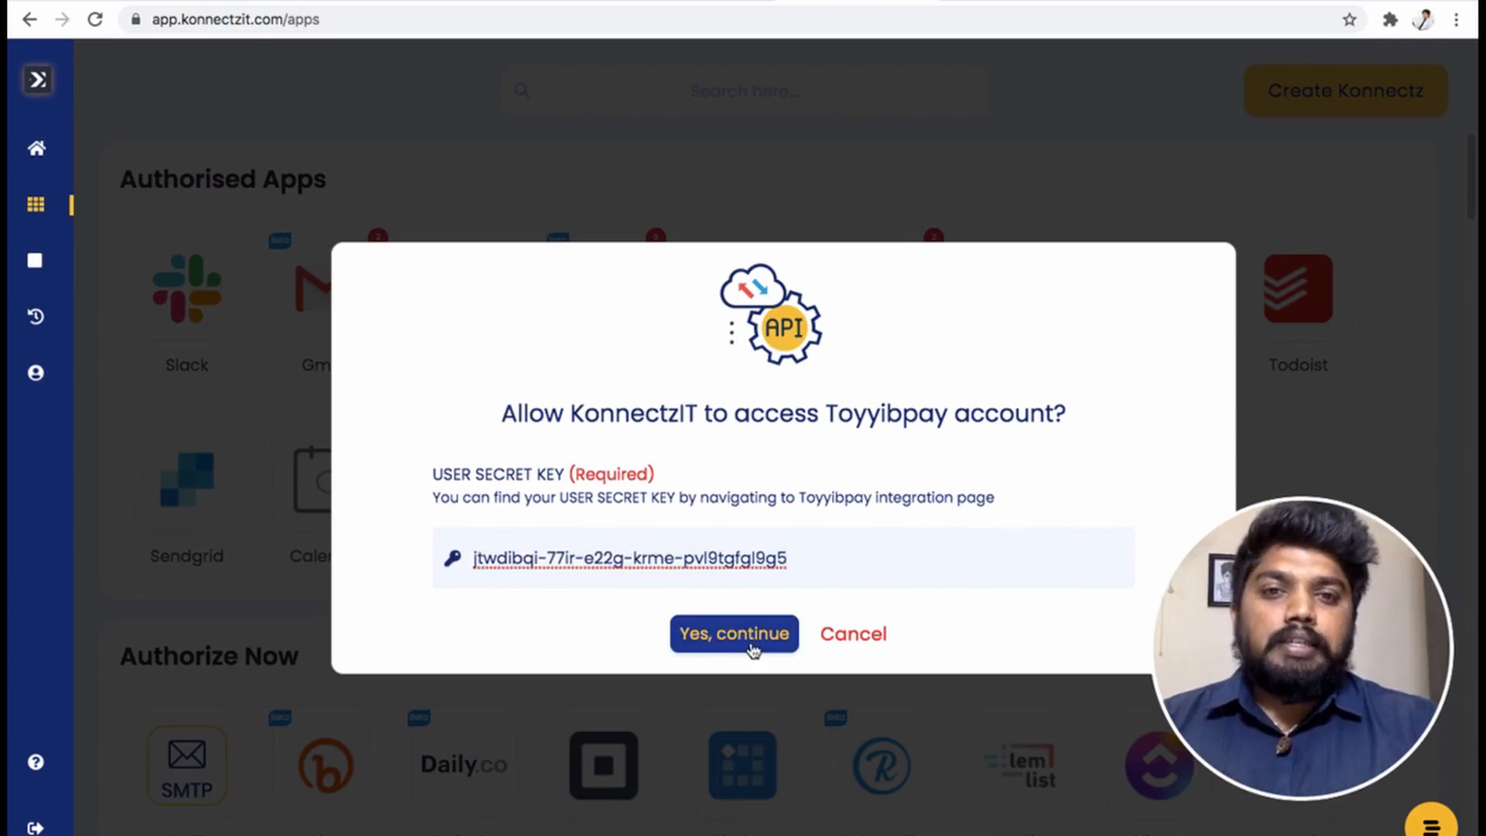
{"action": "left_click", "coordinate": [836, 636]}
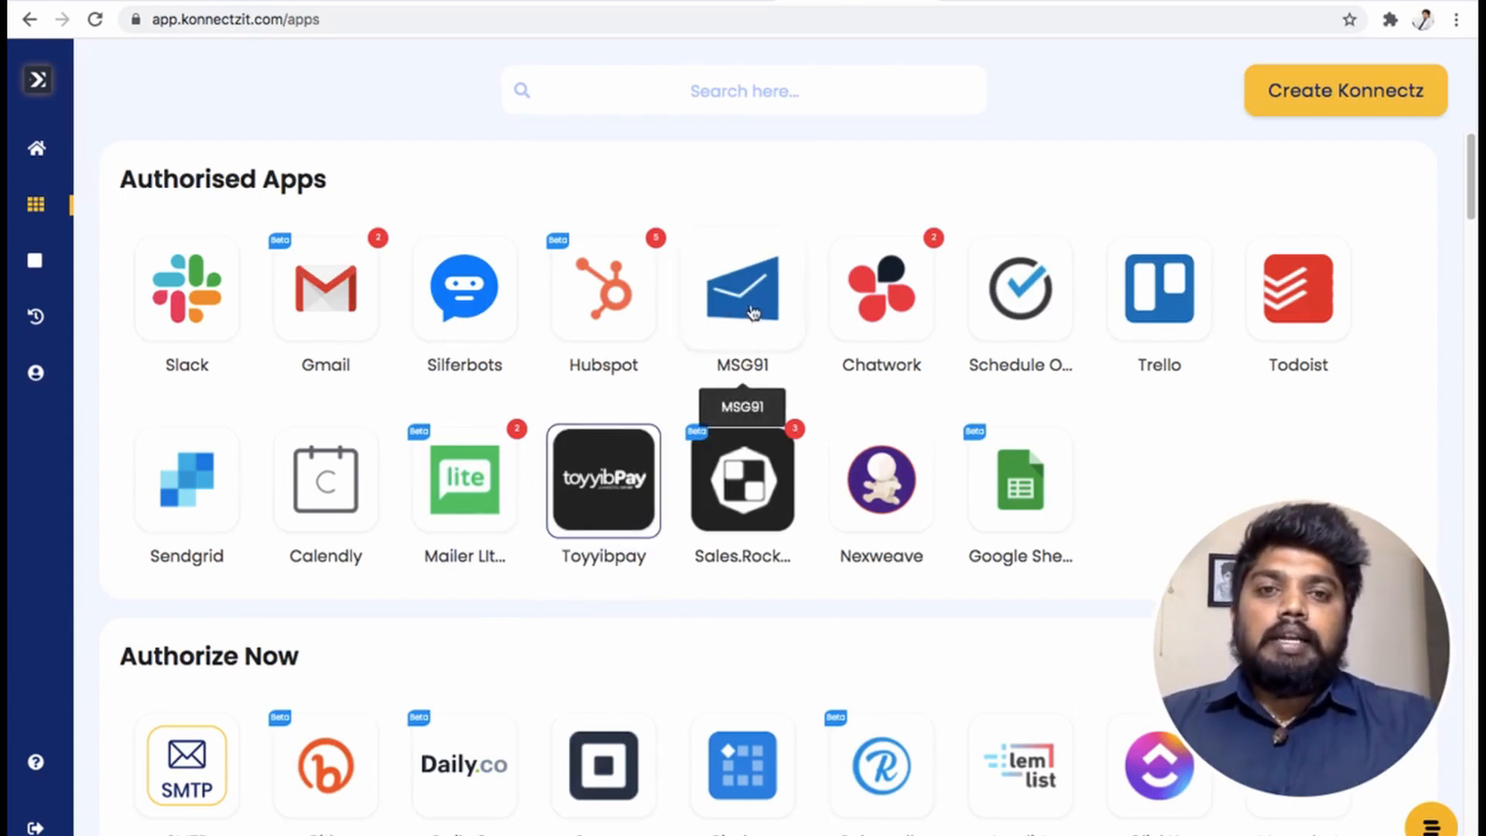
{"action": "left_click", "coordinate": [1314, 97]}
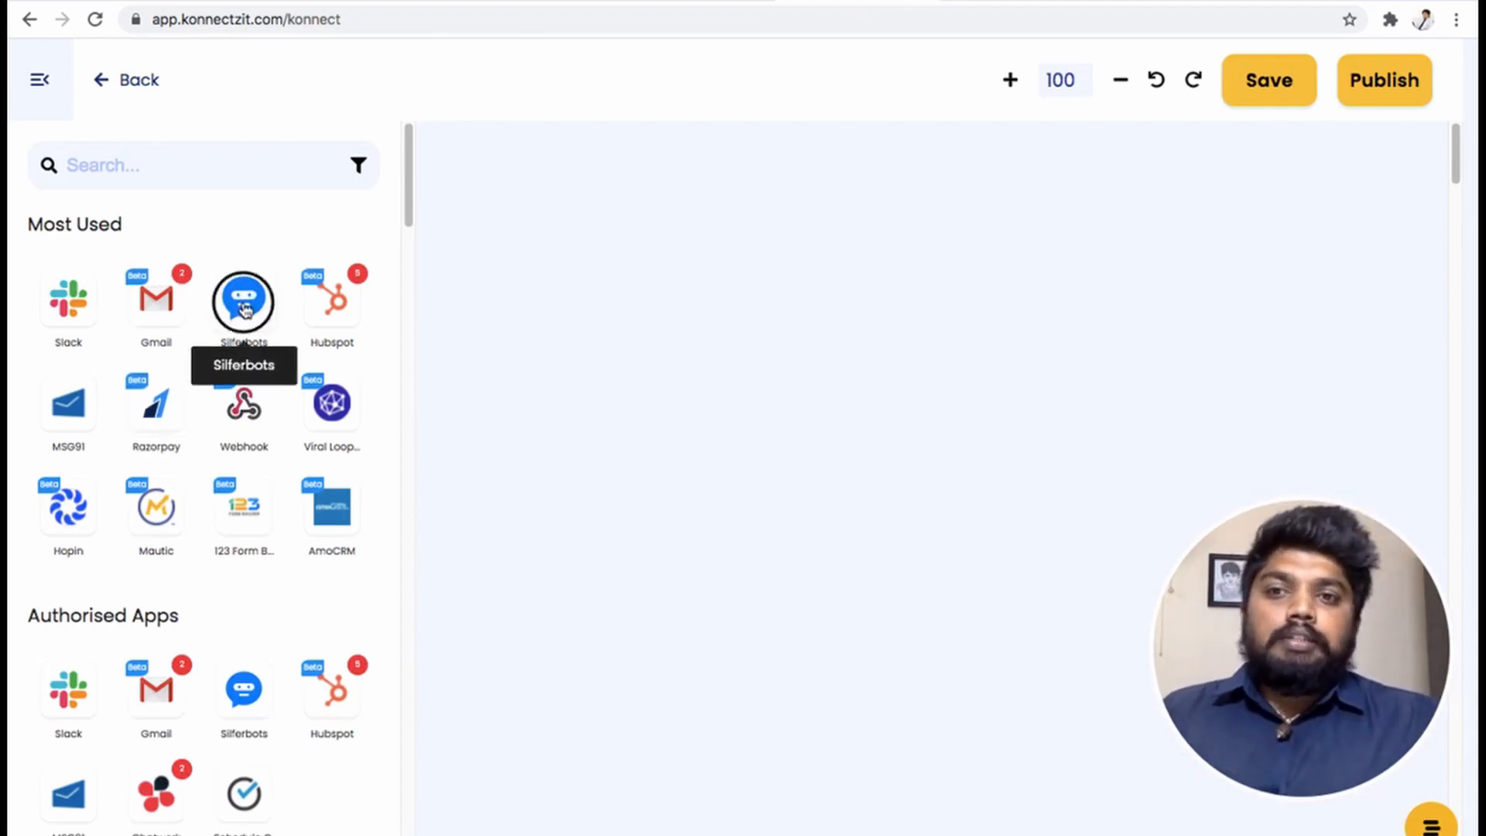
- Place Silferbots on the canvas as the trigger app
{"action": "left_click_drag", "start_coordinate": [244, 298], "coordinate": [513, 246]}
{"action": "left_click", "coordinate": [39, 80]}
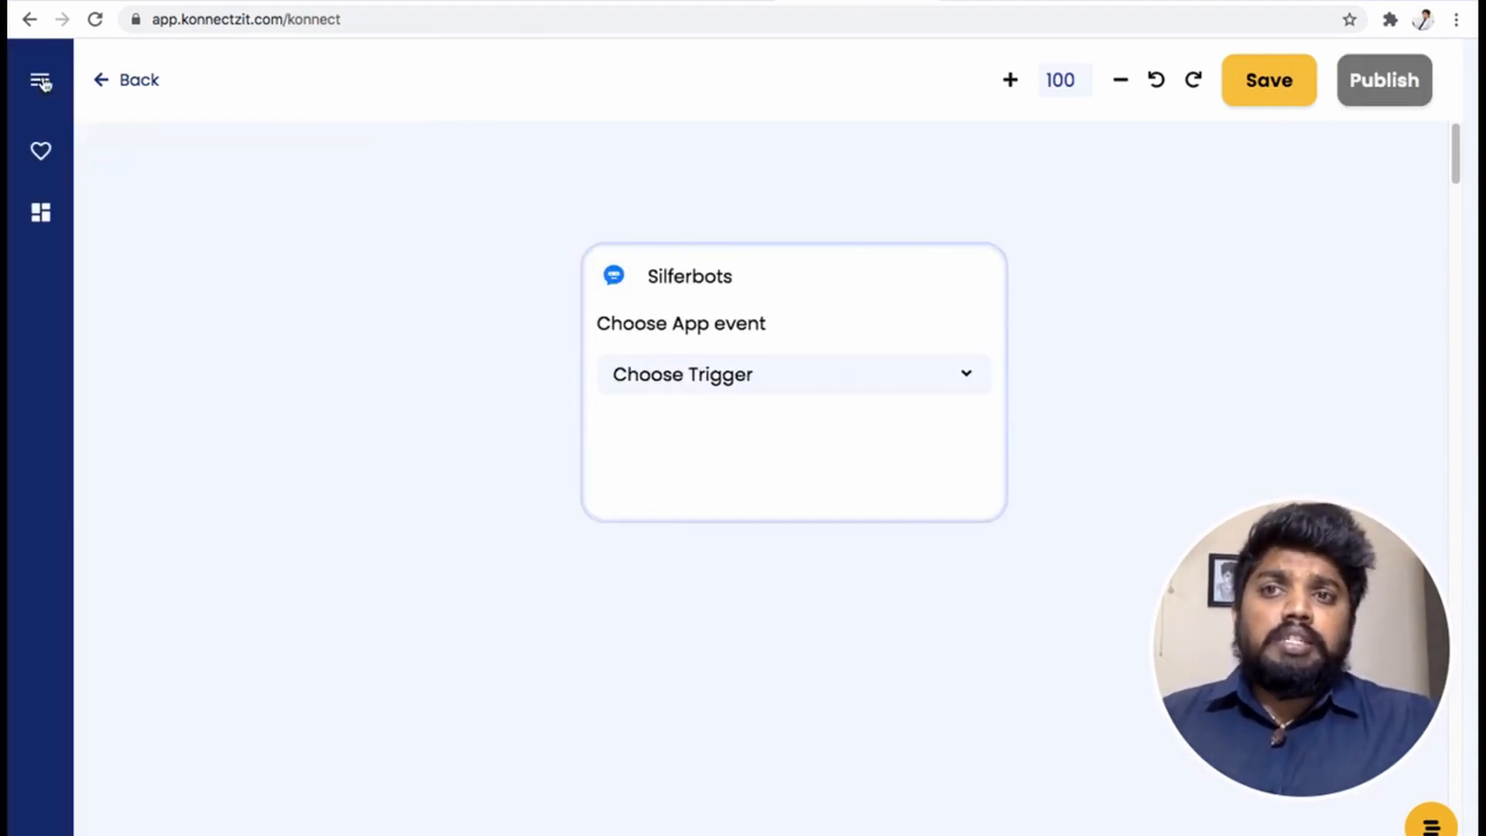
{"action": "left_click_drag", "start_coordinate": [789, 286], "coordinate": [395, 228]}
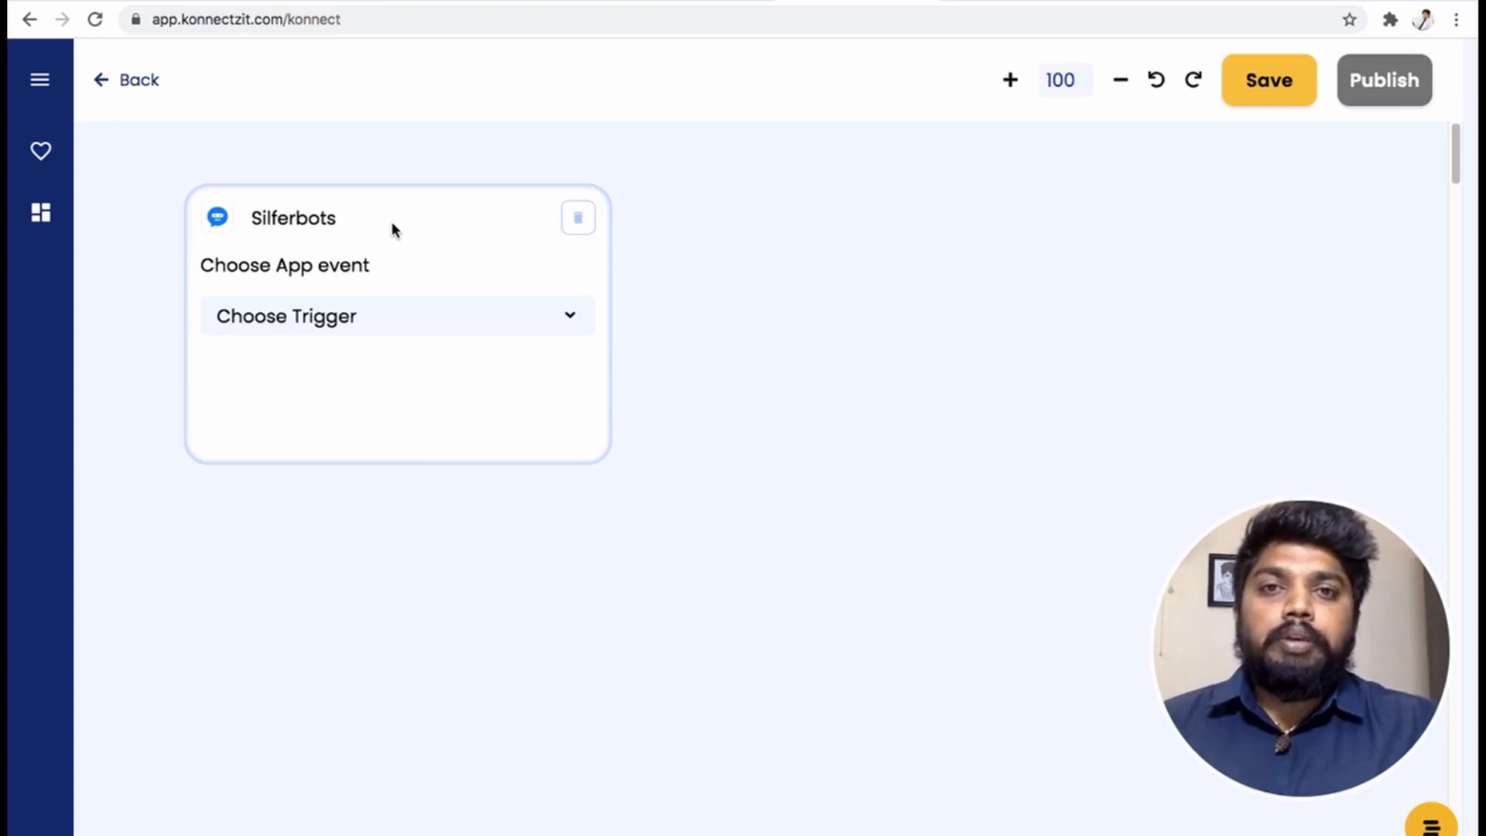
- Set the Silferbots trigger to Tag Applied with tag konnectzit and test it
{"action": "left_click", "coordinate": [396, 314]}
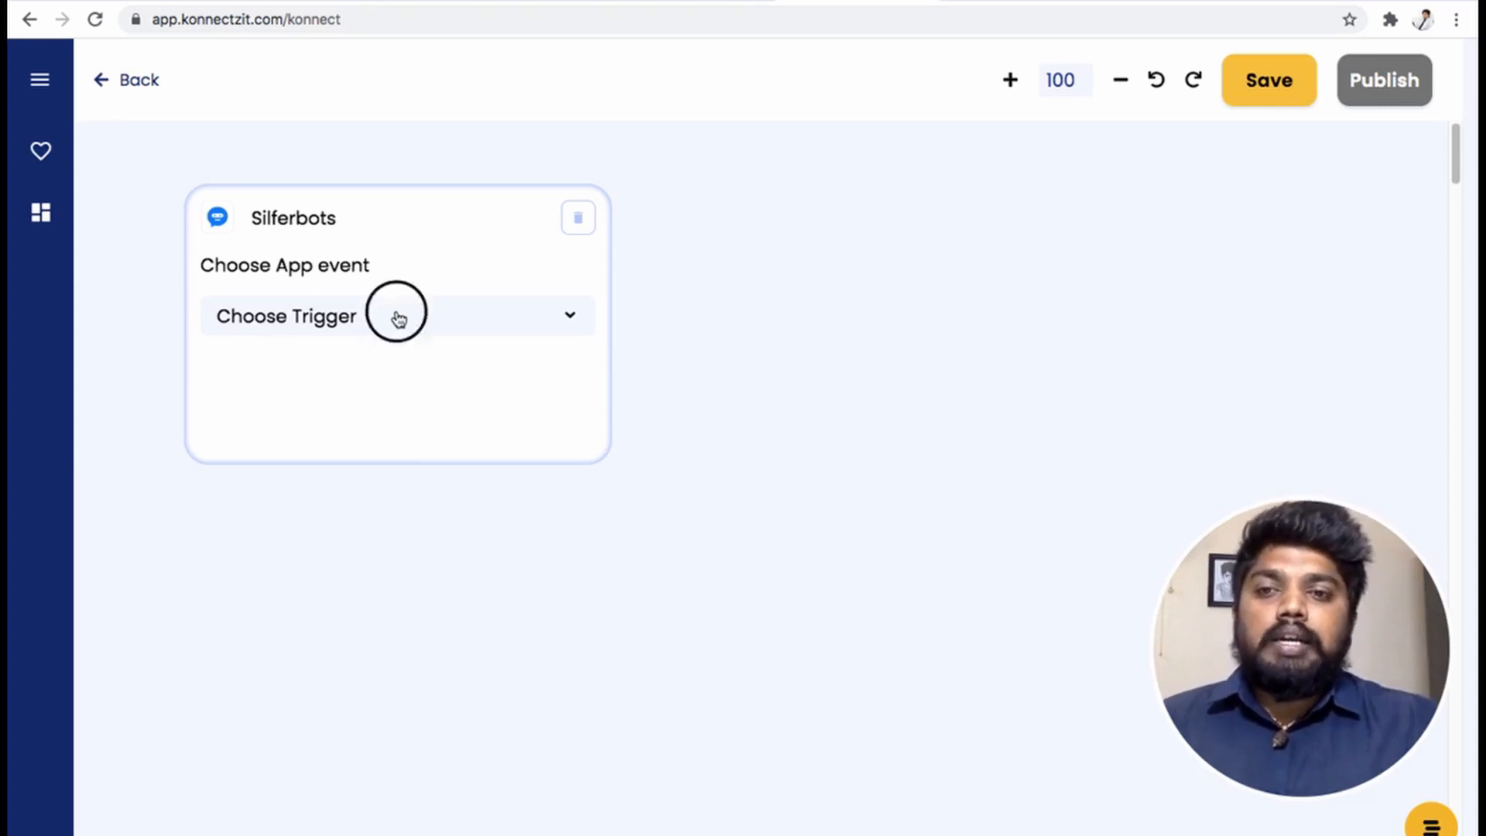
{"action": "left_click", "coordinate": [335, 438]}
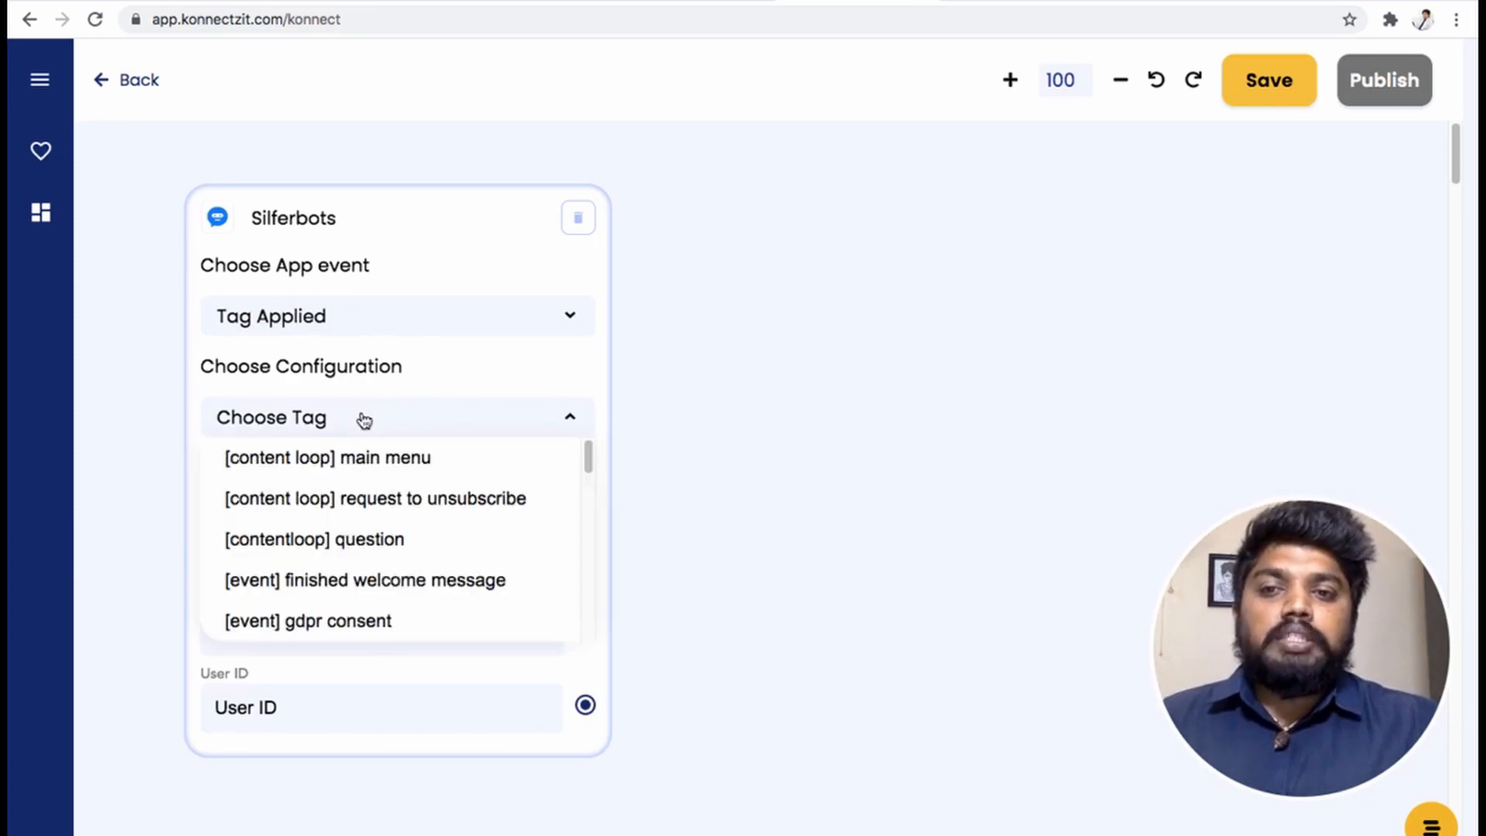
{"action": "left_click_drag", "start_coordinate": [589, 458], "coordinate": [607, 607]}
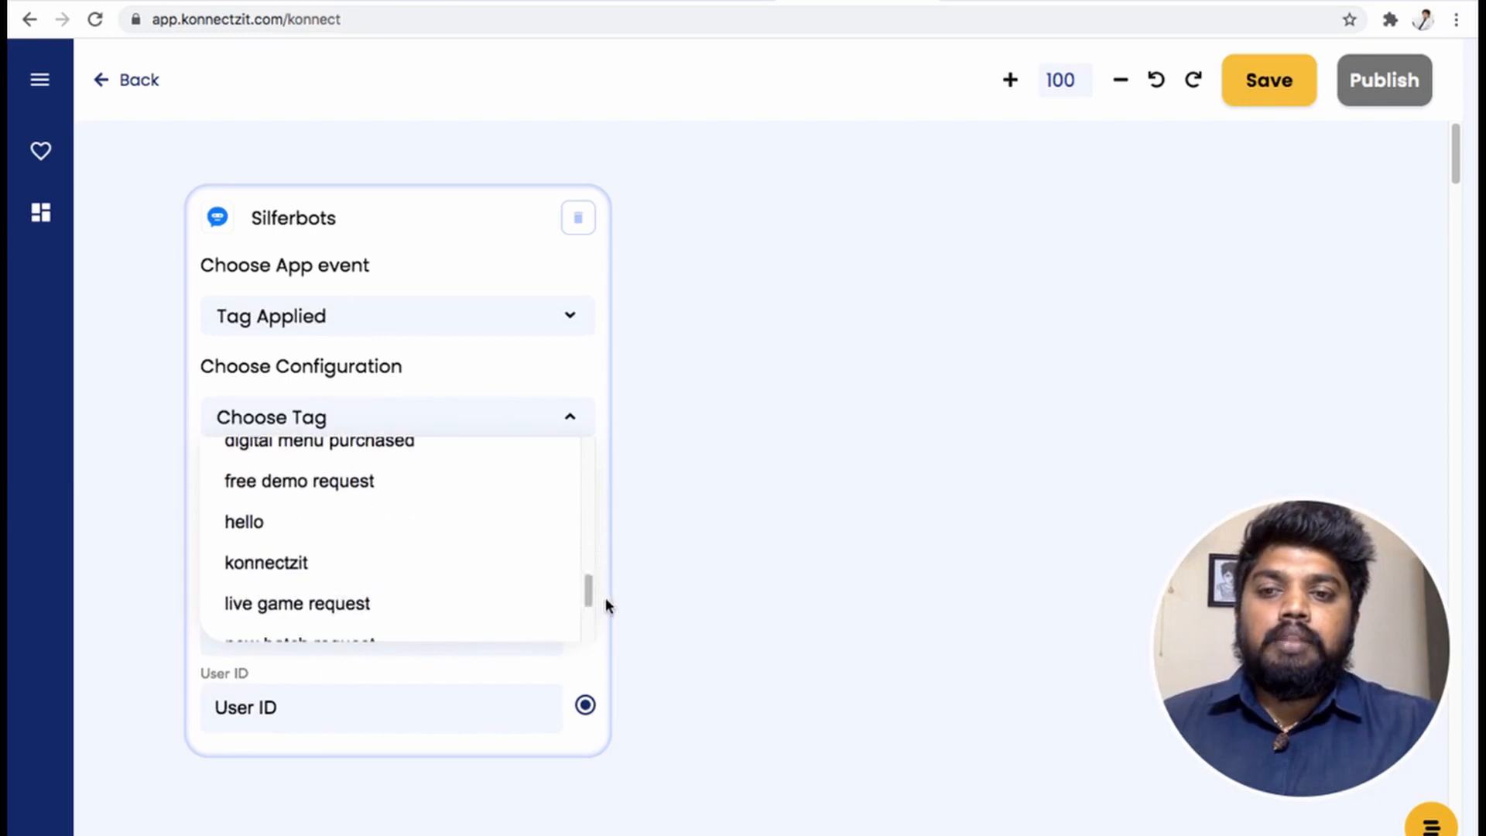
{"action": "left_click", "coordinate": [406, 575]}
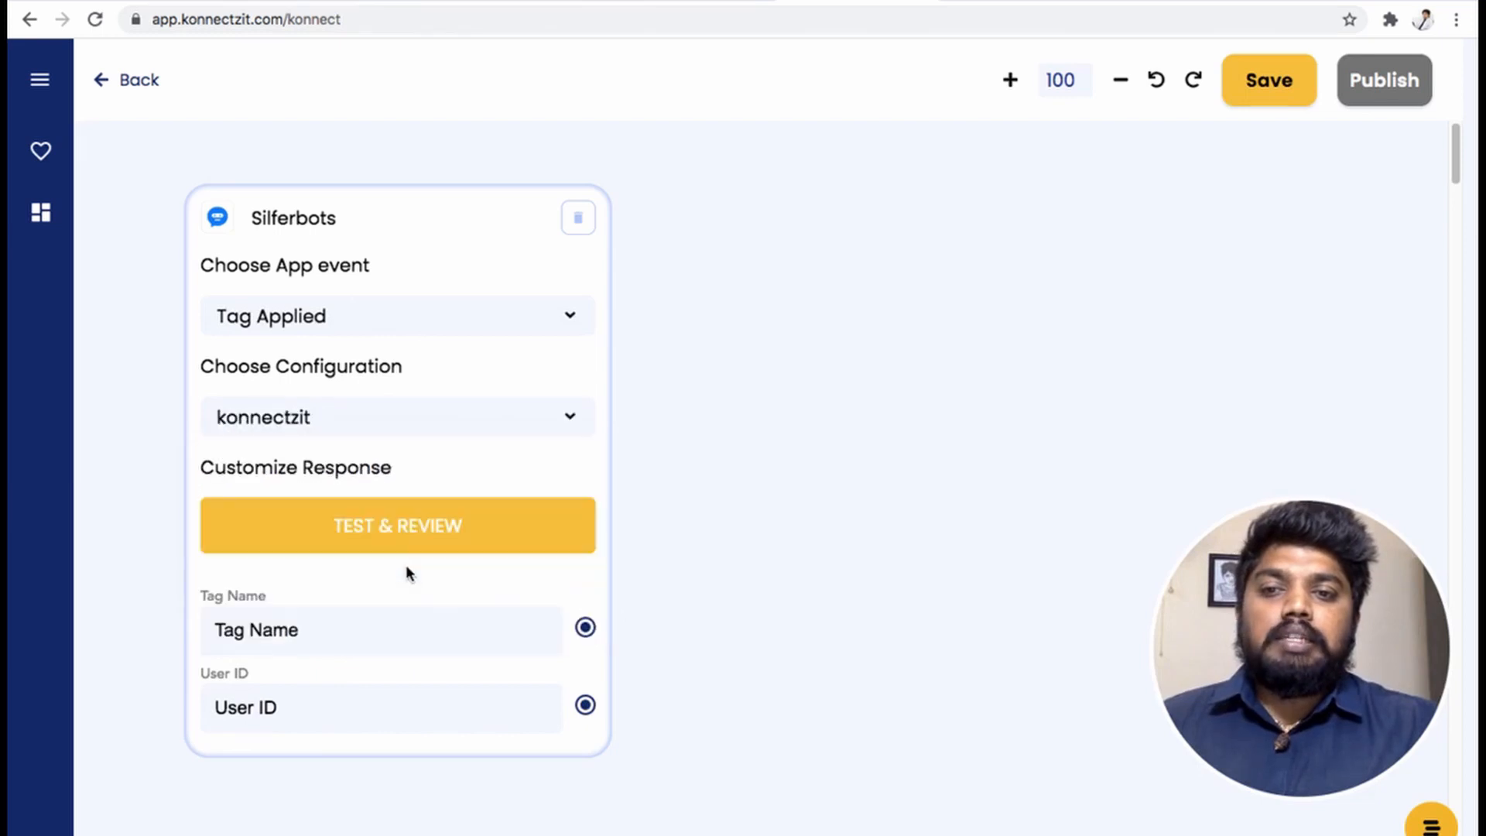
{"action": "left_click", "coordinate": [436, 534]}
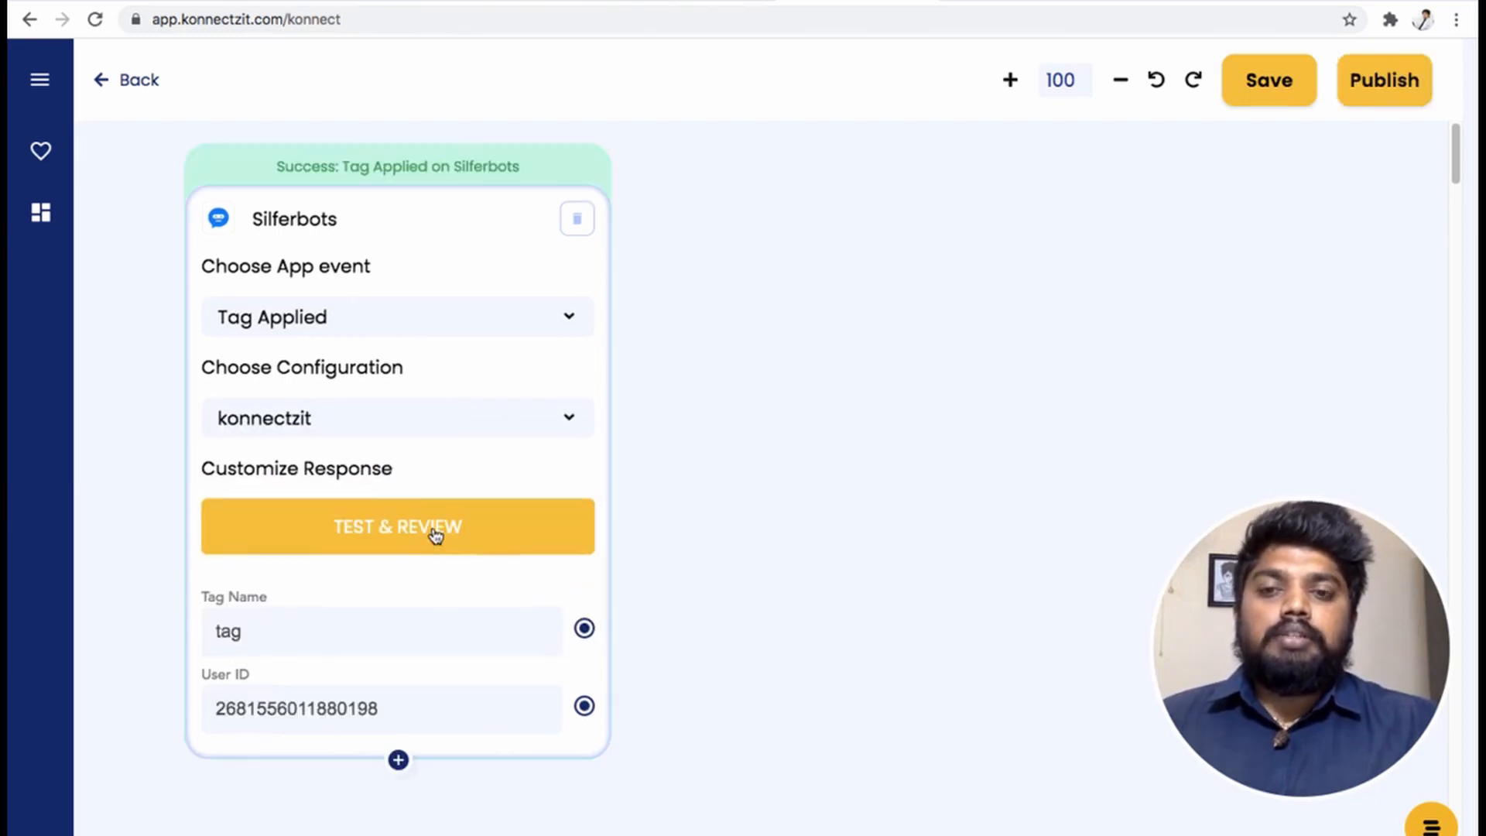
{"action": "left_click", "coordinate": [39, 82]}
- Add a Toyyibpay step beside Silferbots with the Create Bill action
{"action": "scroll", "coordinate": [221, 611], "scroll_direction": "down", "scroll_amount": 4}
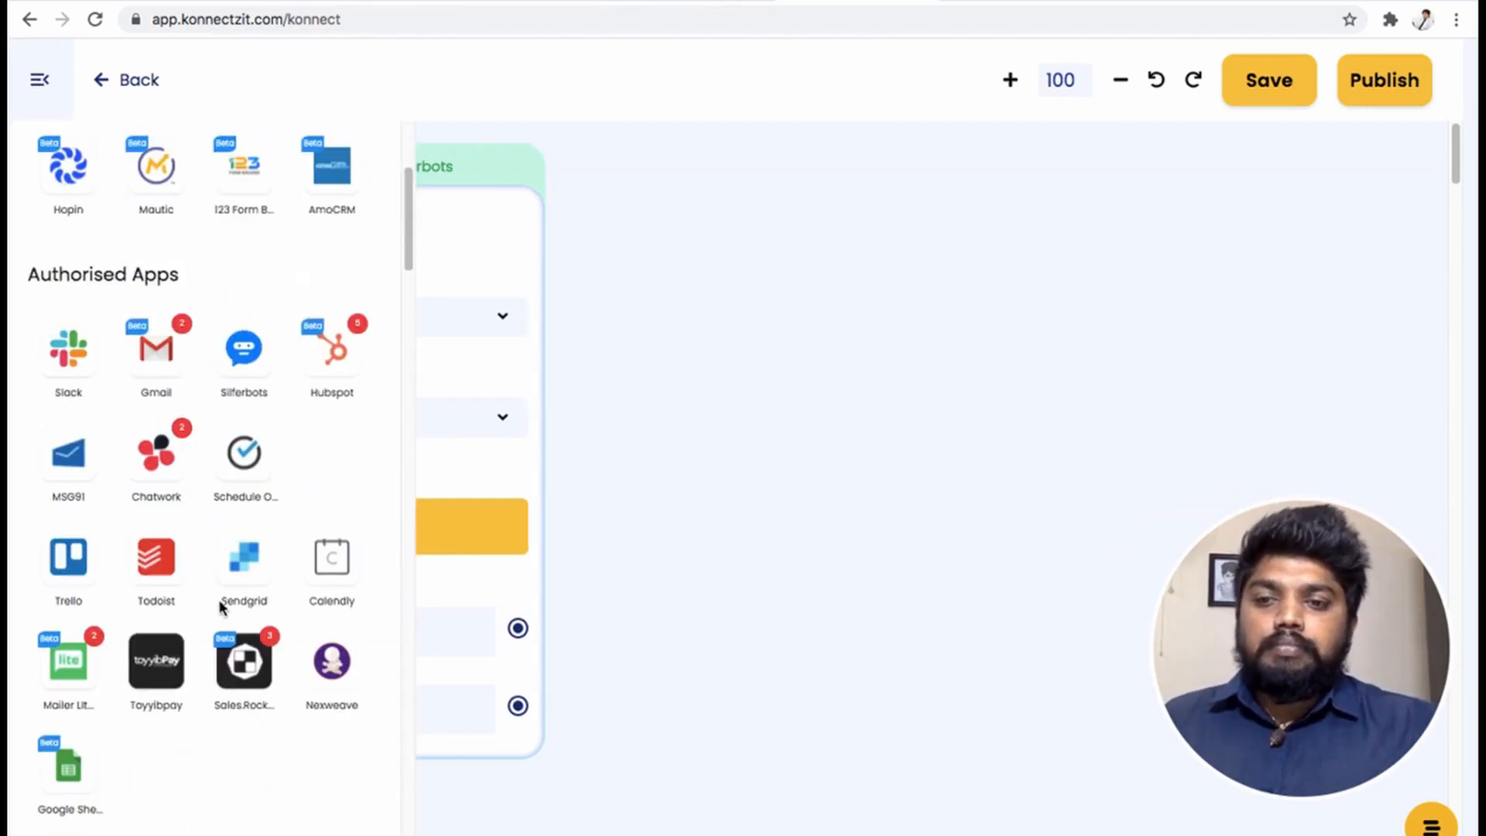
{"action": "left_click_drag", "start_coordinate": [159, 667], "coordinate": [691, 278]}
{"action": "left_click", "coordinate": [36, 90]}
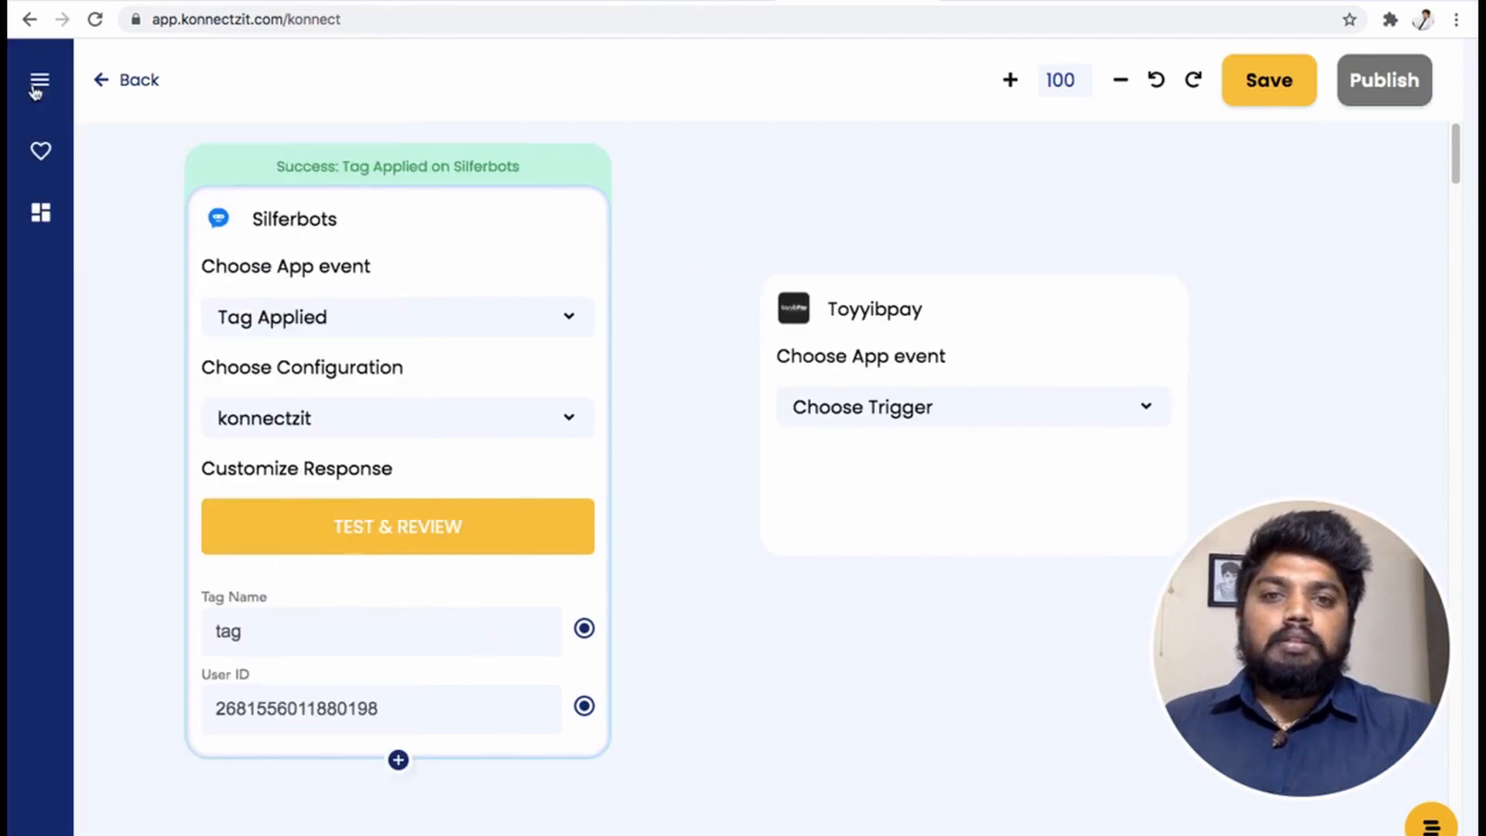
{"action": "left_click_drag", "start_coordinate": [1023, 305], "coordinate": [931, 179]}
{"action": "left_click", "coordinate": [885, 279]}
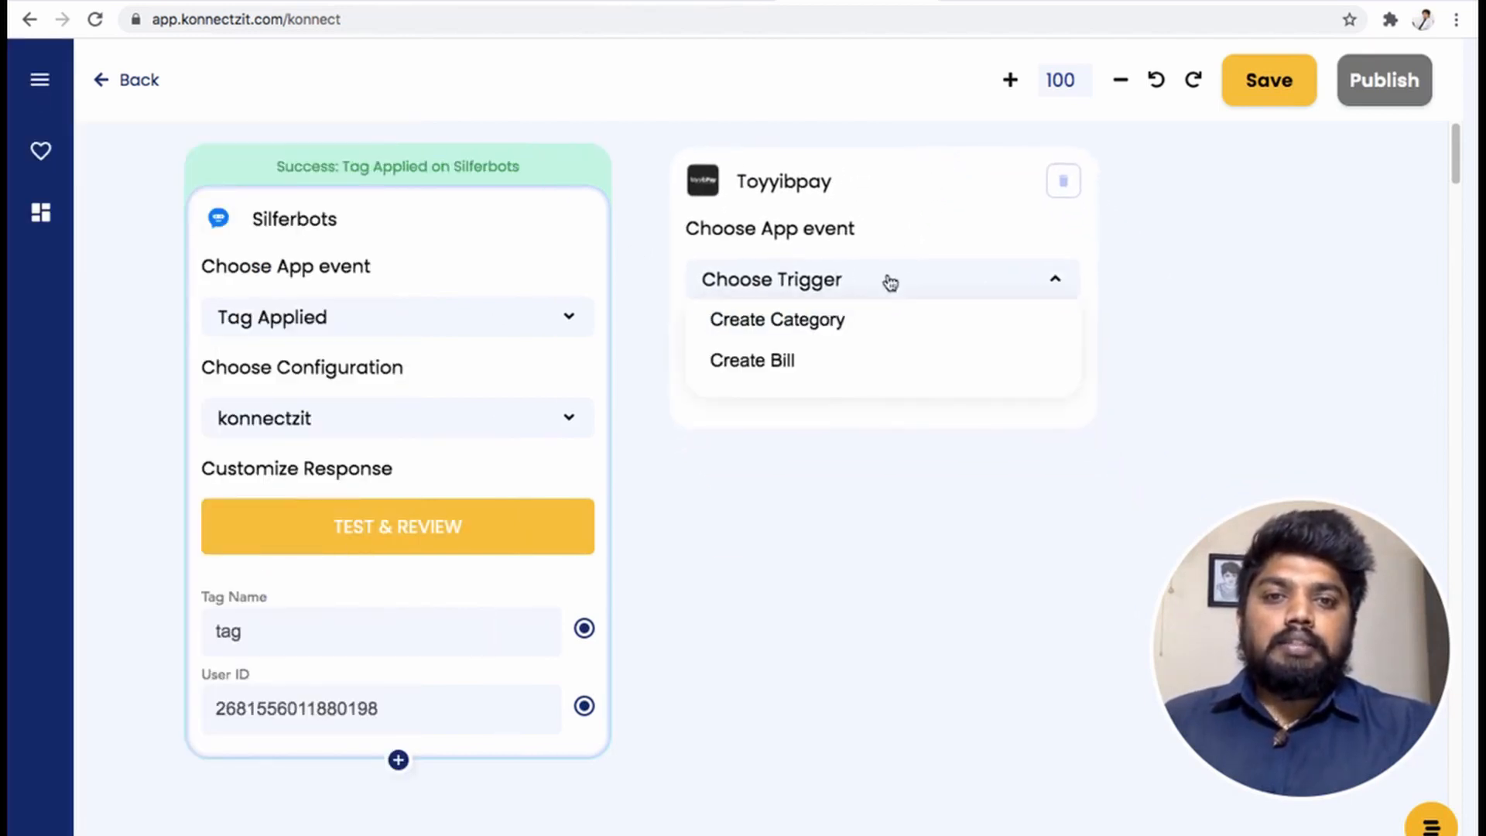
{"action": "left_click", "coordinate": [854, 359]}
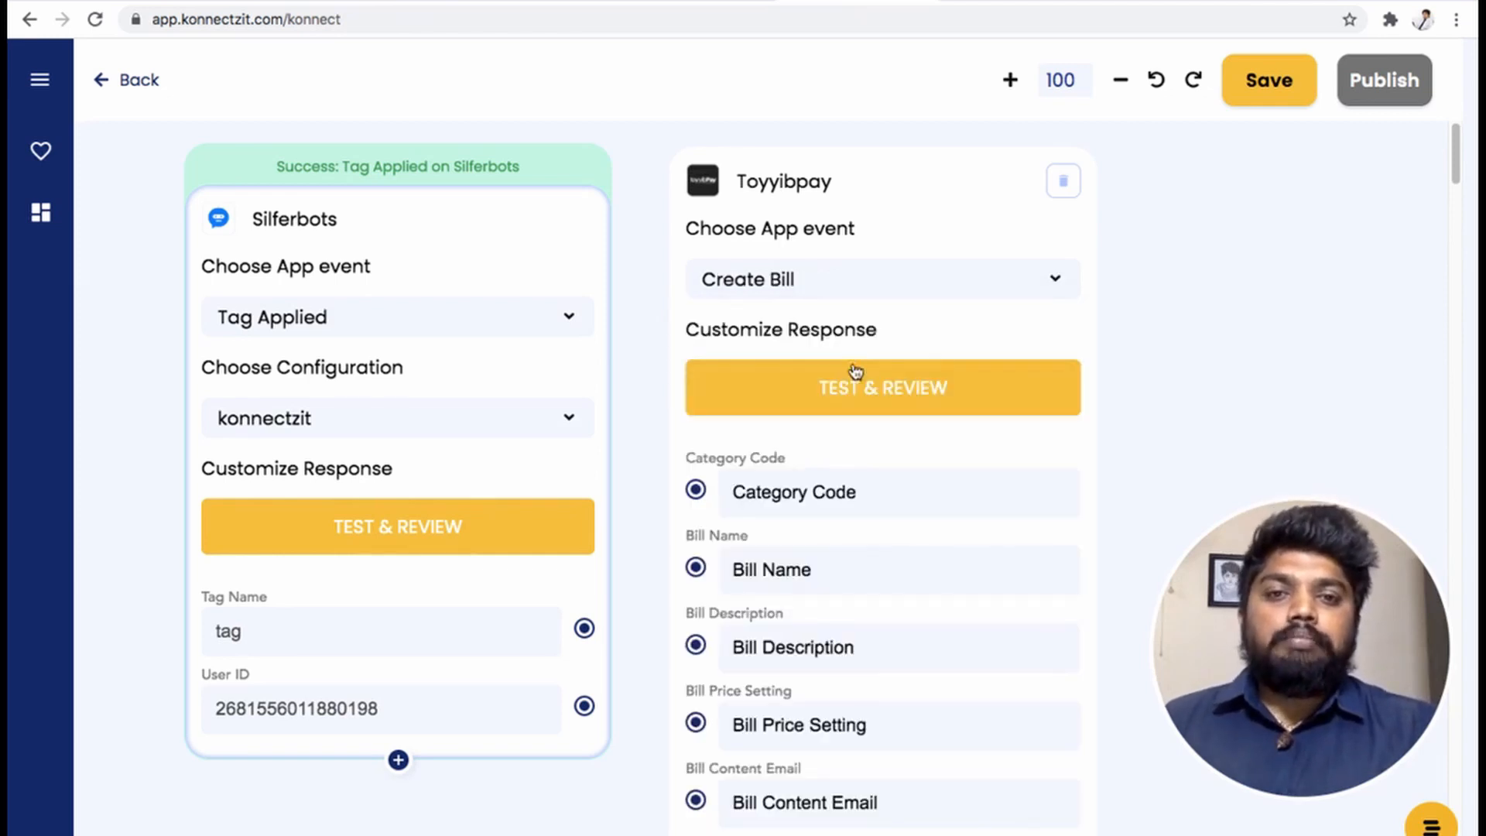
{"action": "left_click_drag", "start_coordinate": [631, 702], "coordinate": [536, 526]}
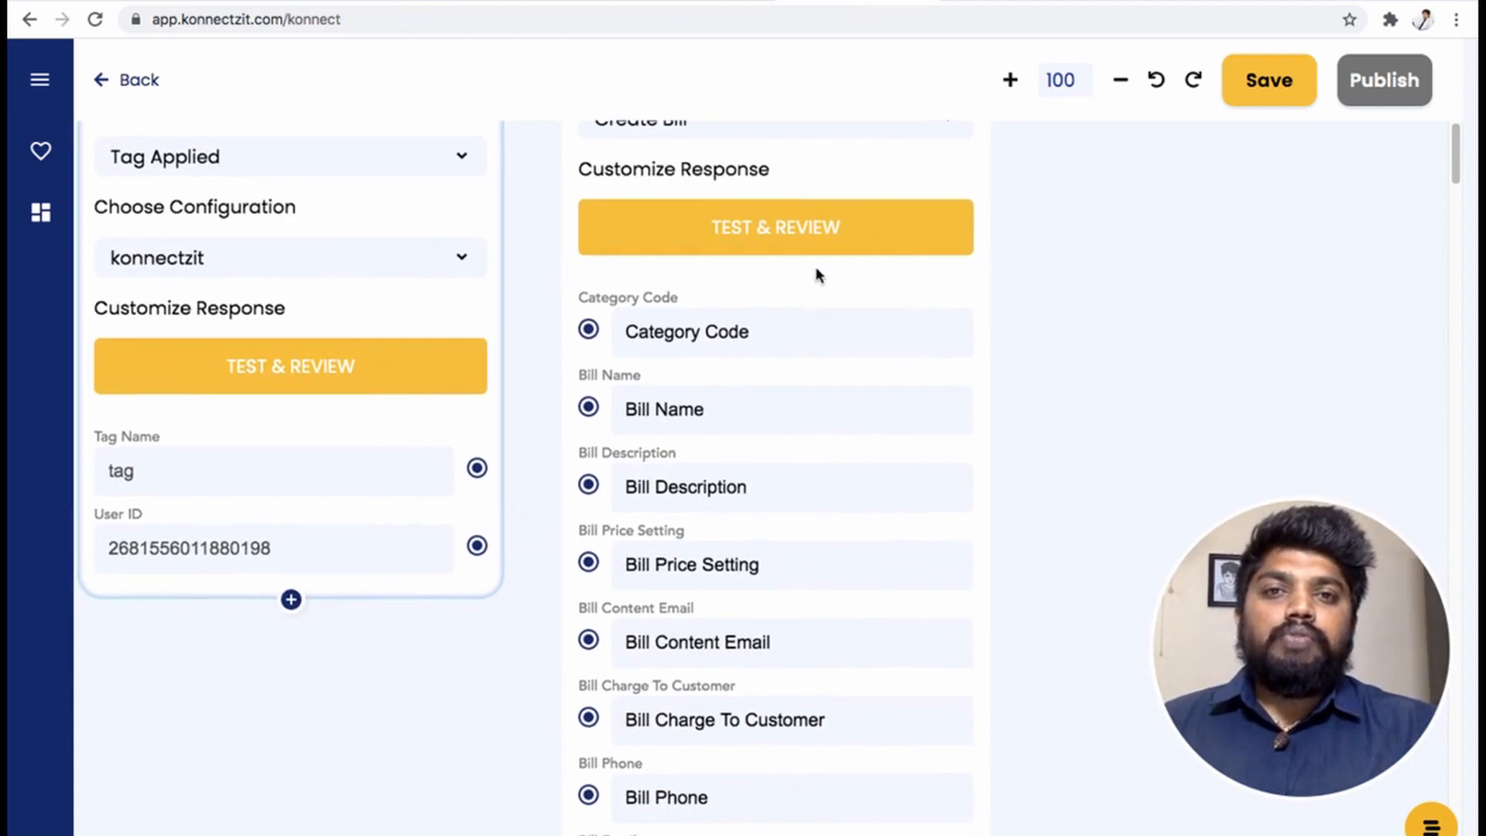
- Copy category code 7qimcdub from toyyibPay's Category list for the Category Code field
{"action": "left_click", "coordinate": [715, 3]}
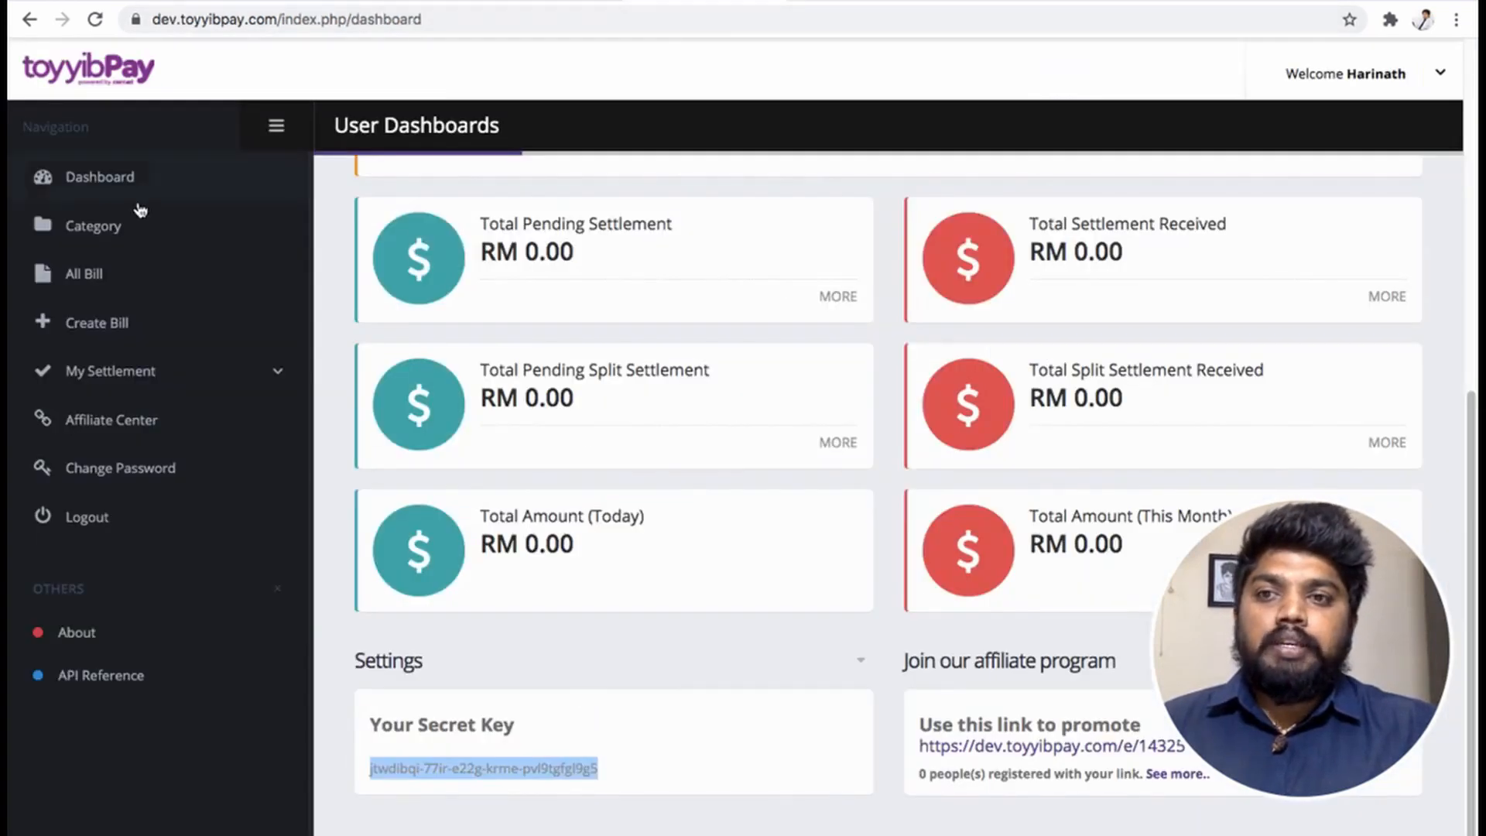
{"action": "left_click", "coordinate": [103, 230]}
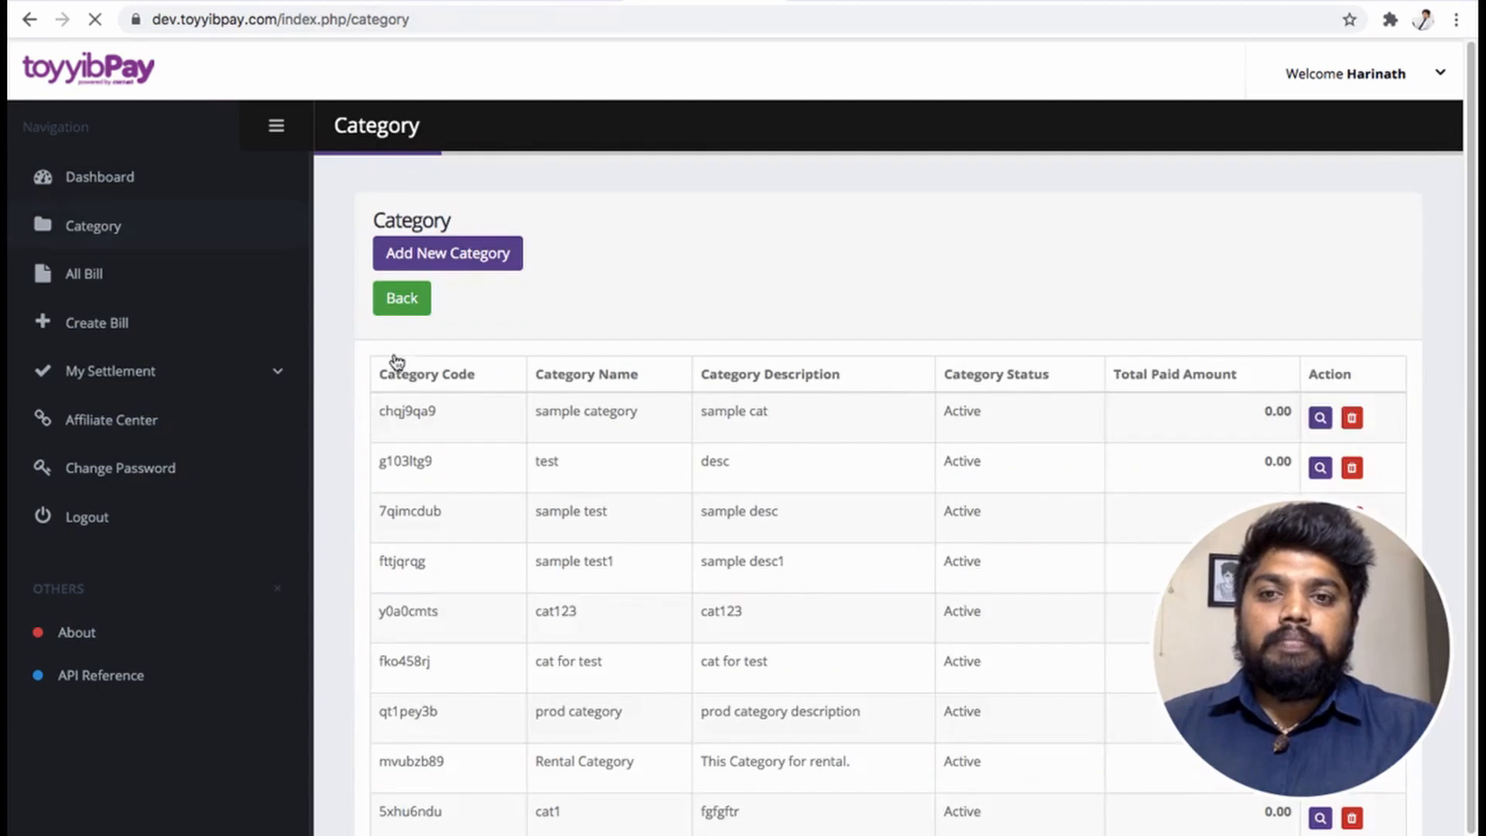
{"action": "scroll", "coordinate": [463, 550], "scroll_direction": "down", "scroll_amount": 2}
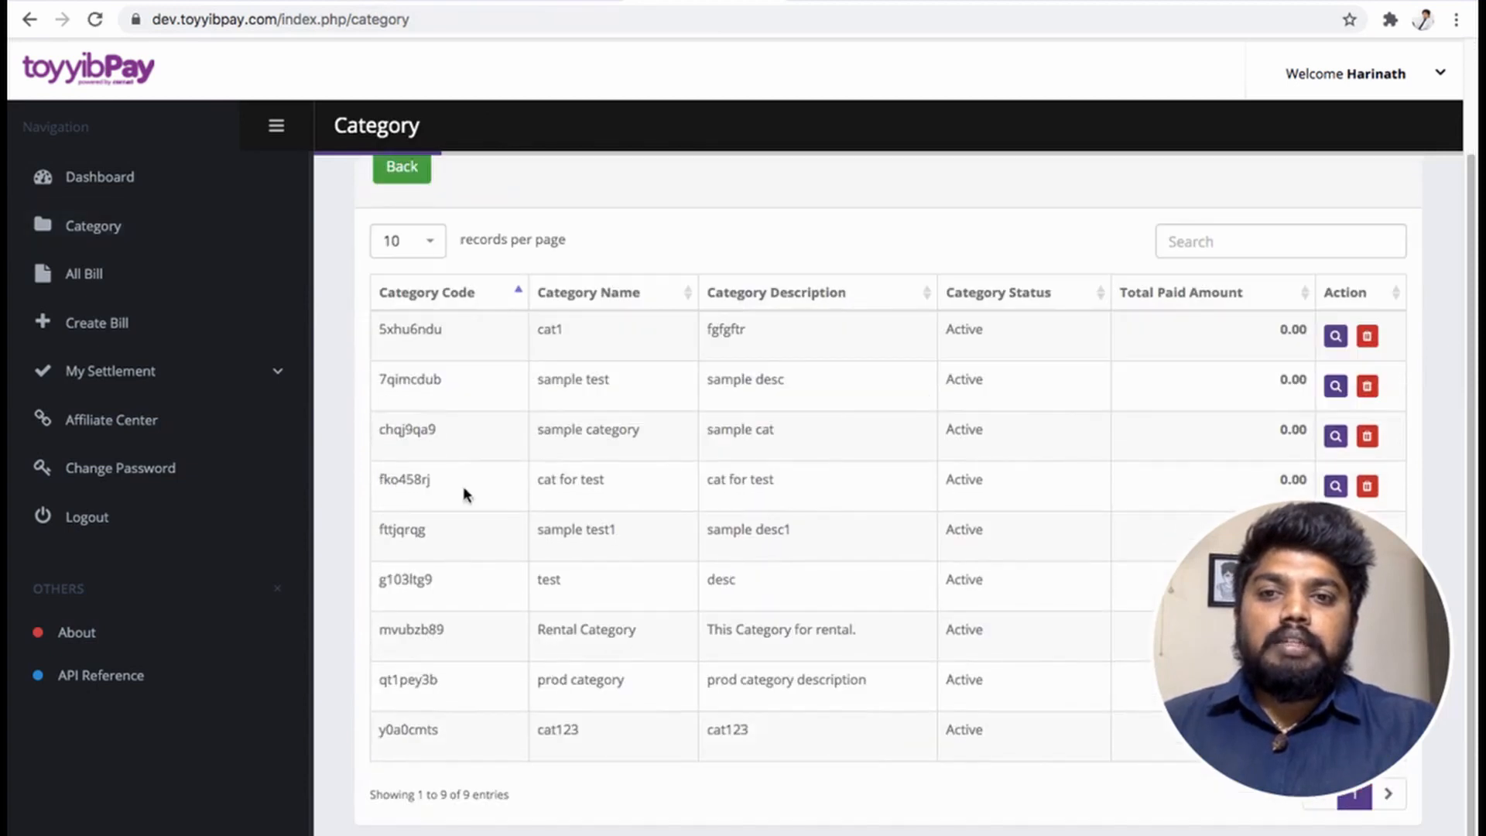
{"action": "double_click", "coordinate": [400, 376]}
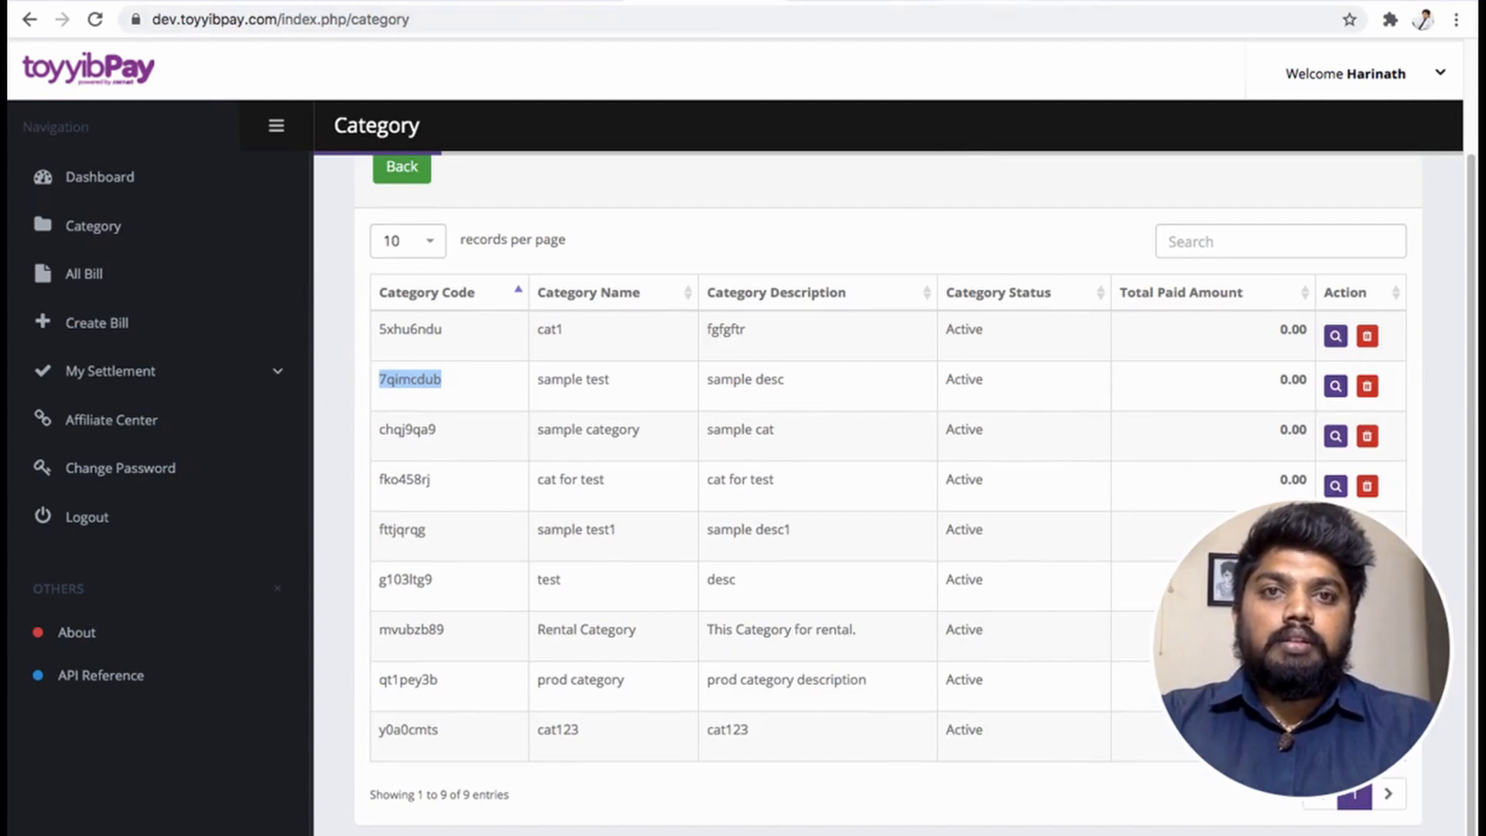
{"action": "left_click", "coordinate": [852, 0]}
{"action": "left_click", "coordinate": [731, 332]}
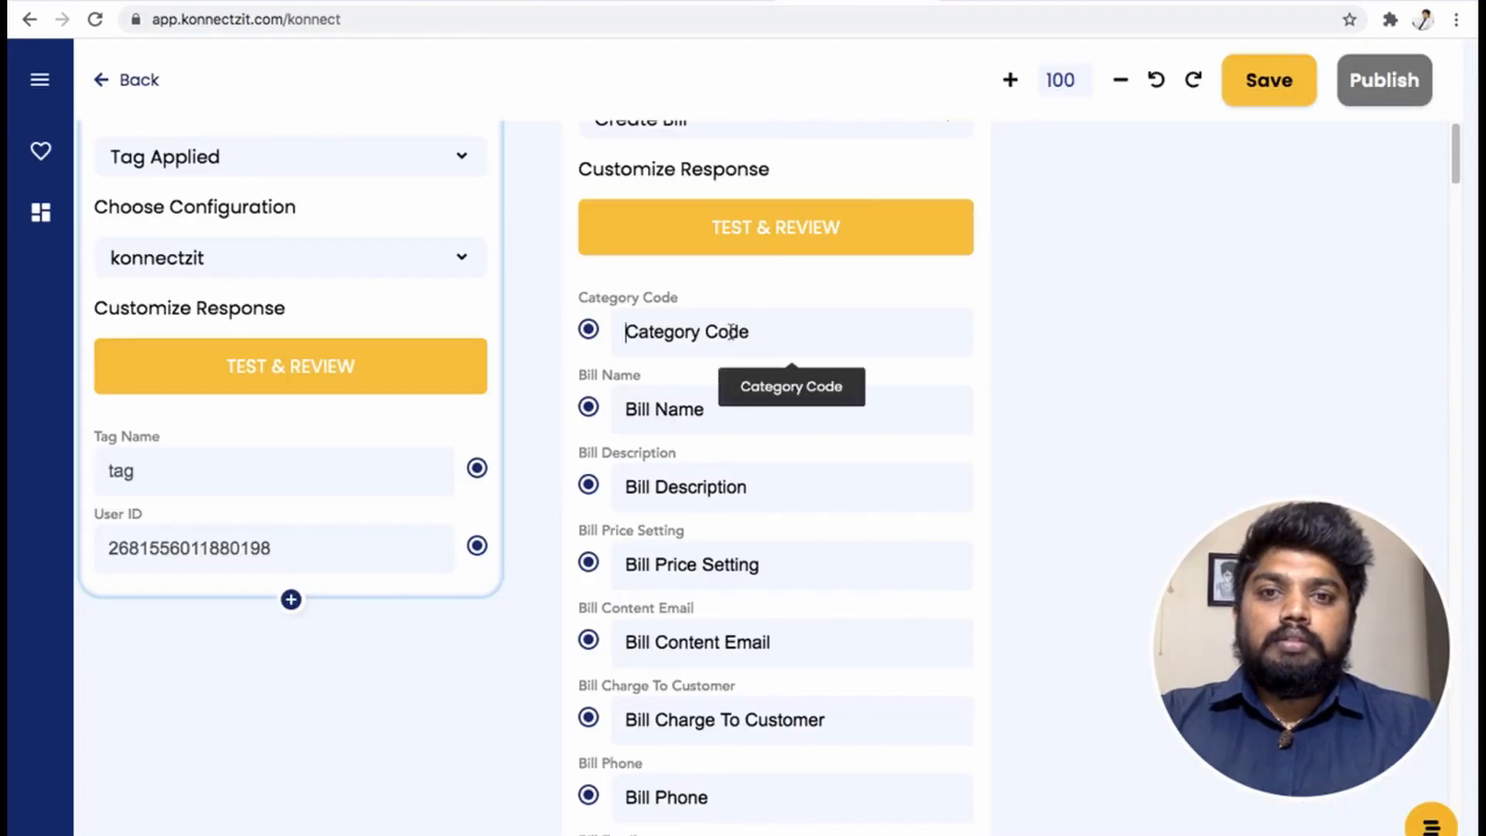
- Paste the category code, map Tag Name to Bill Name and User ID to Description, and set price setting 0
{"action": "type", "text": "7qimcdub"}
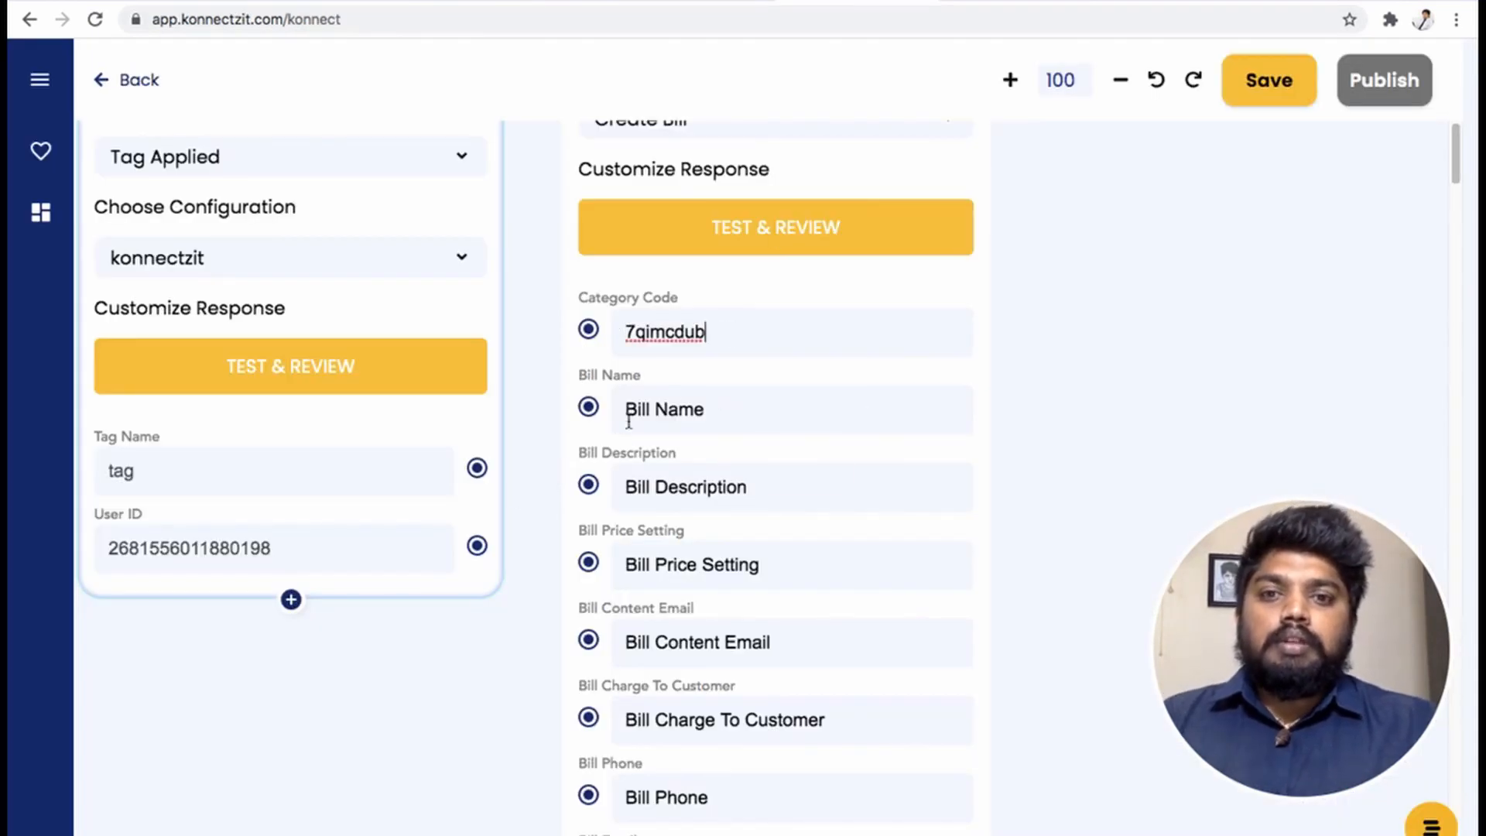
{"action": "left_click", "coordinate": [477, 468]}
{"action": "left_click_drag", "start_coordinate": [477, 468], "coordinate": [586, 408]}
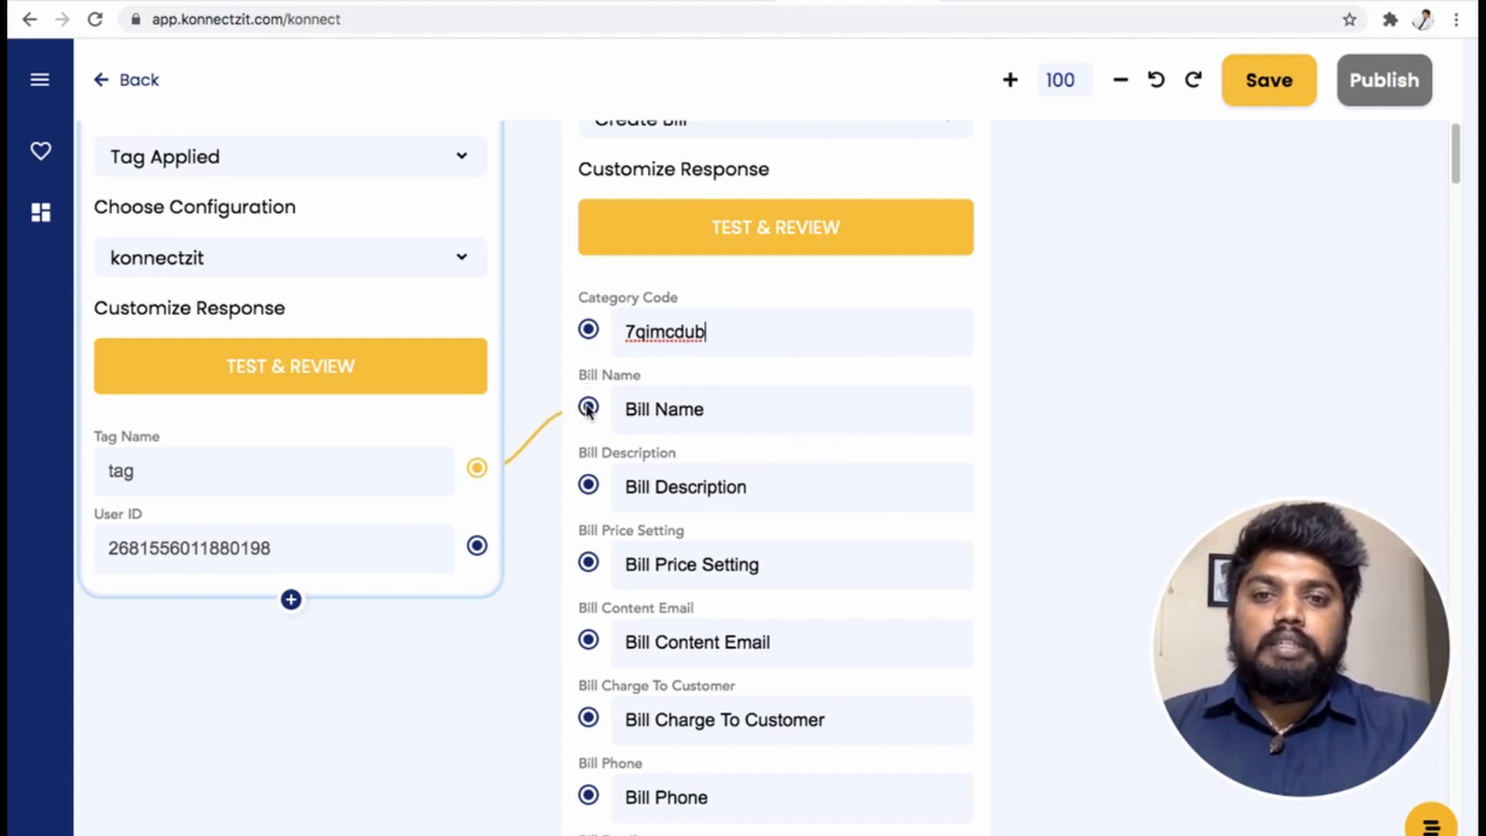
{"action": "left_click_drag", "start_coordinate": [478, 546], "coordinate": [586, 488]}
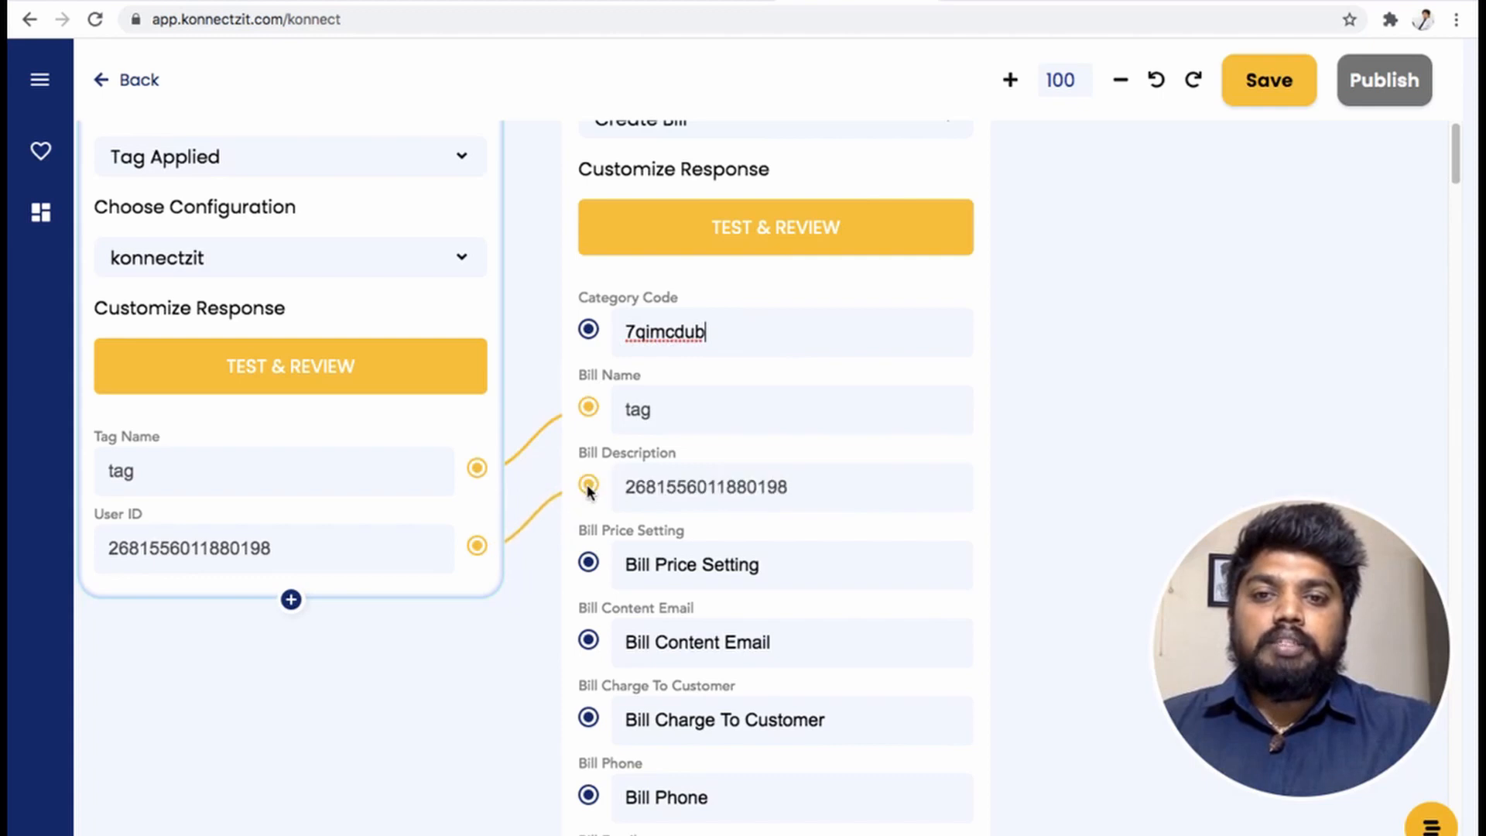
{"action": "left_click_drag", "start_coordinate": [482, 721], "coordinate": [536, 517]}
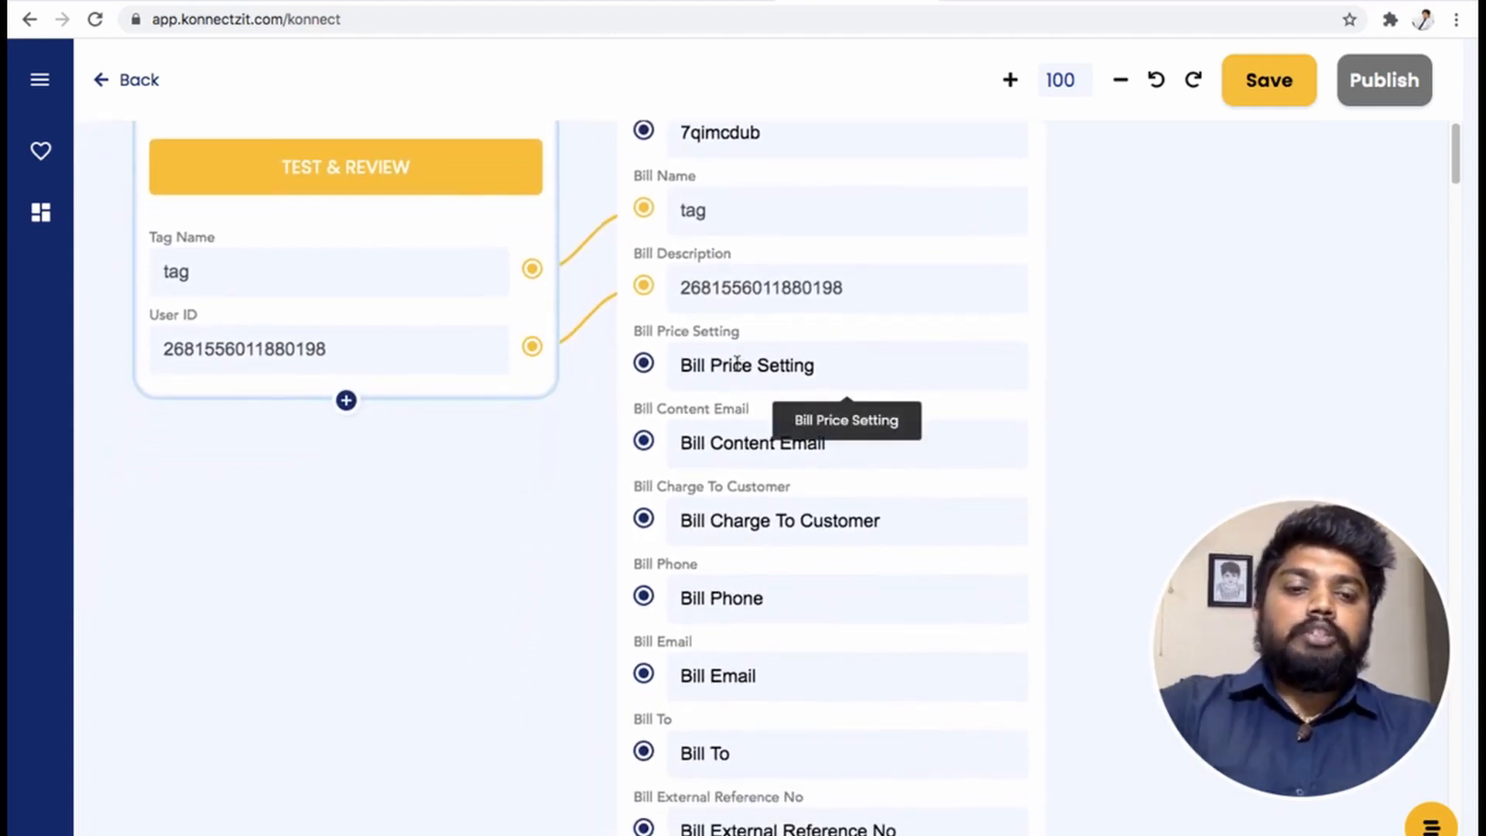
{"action": "type", "text": "0"}
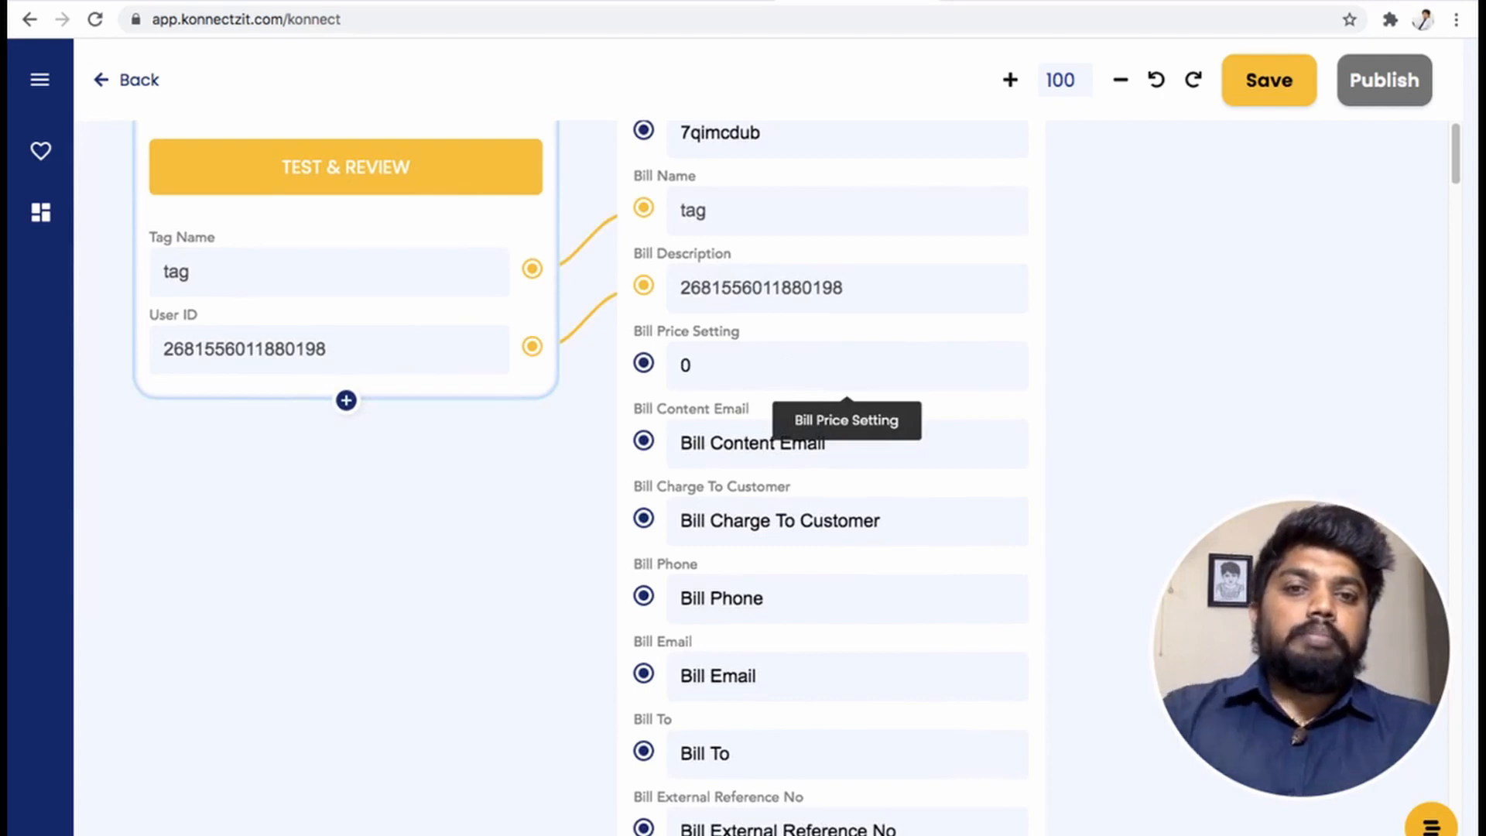
{"action": "left_click_drag", "start_coordinate": [522, 650], "coordinate": [538, 571]}
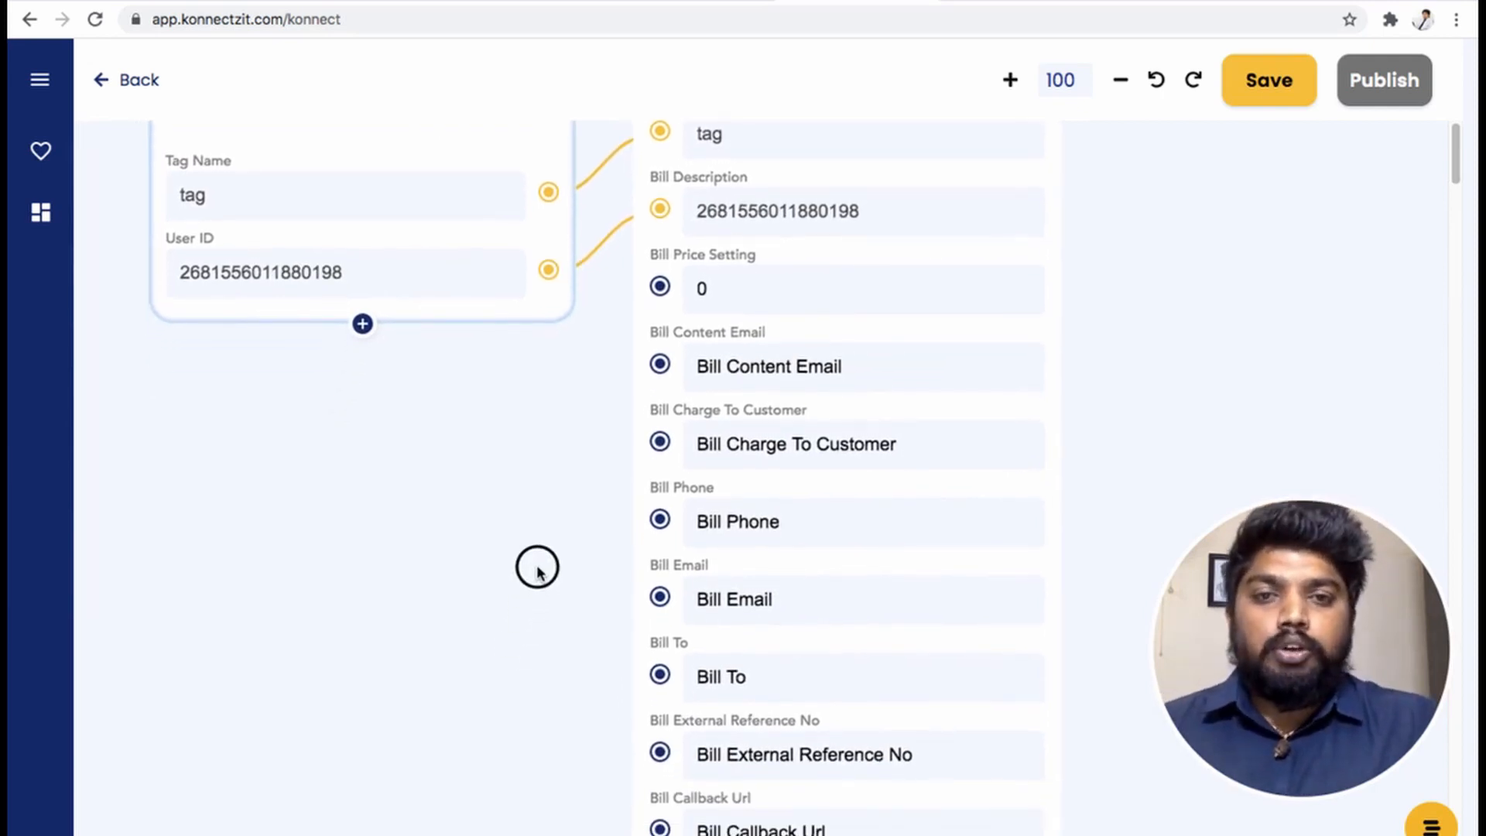
- Fill in the payer's contact email, charge-to-customer 10, phone number and payer name
{"action": "left_click", "coordinate": [721, 362]}
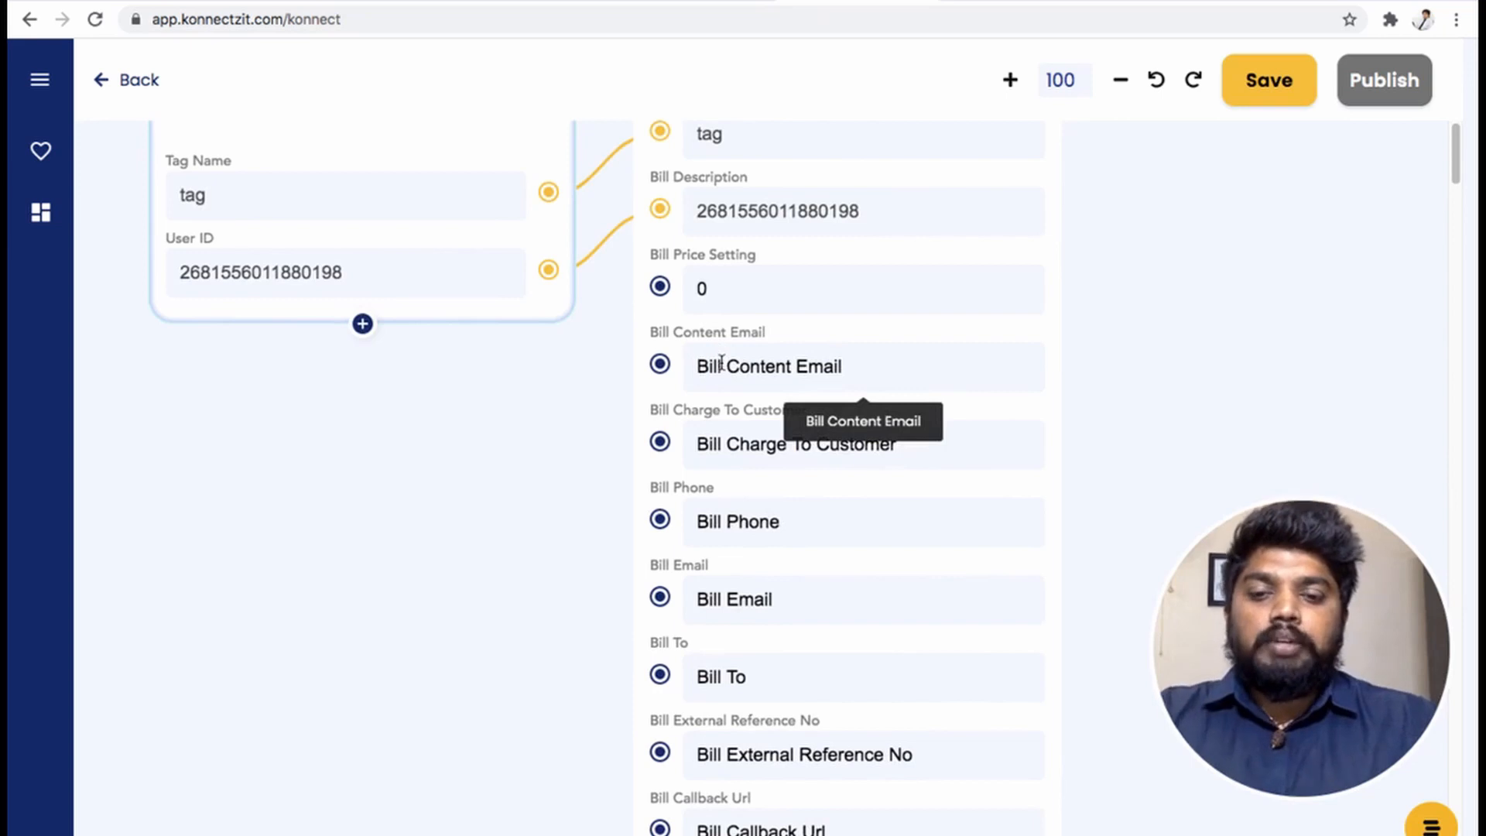
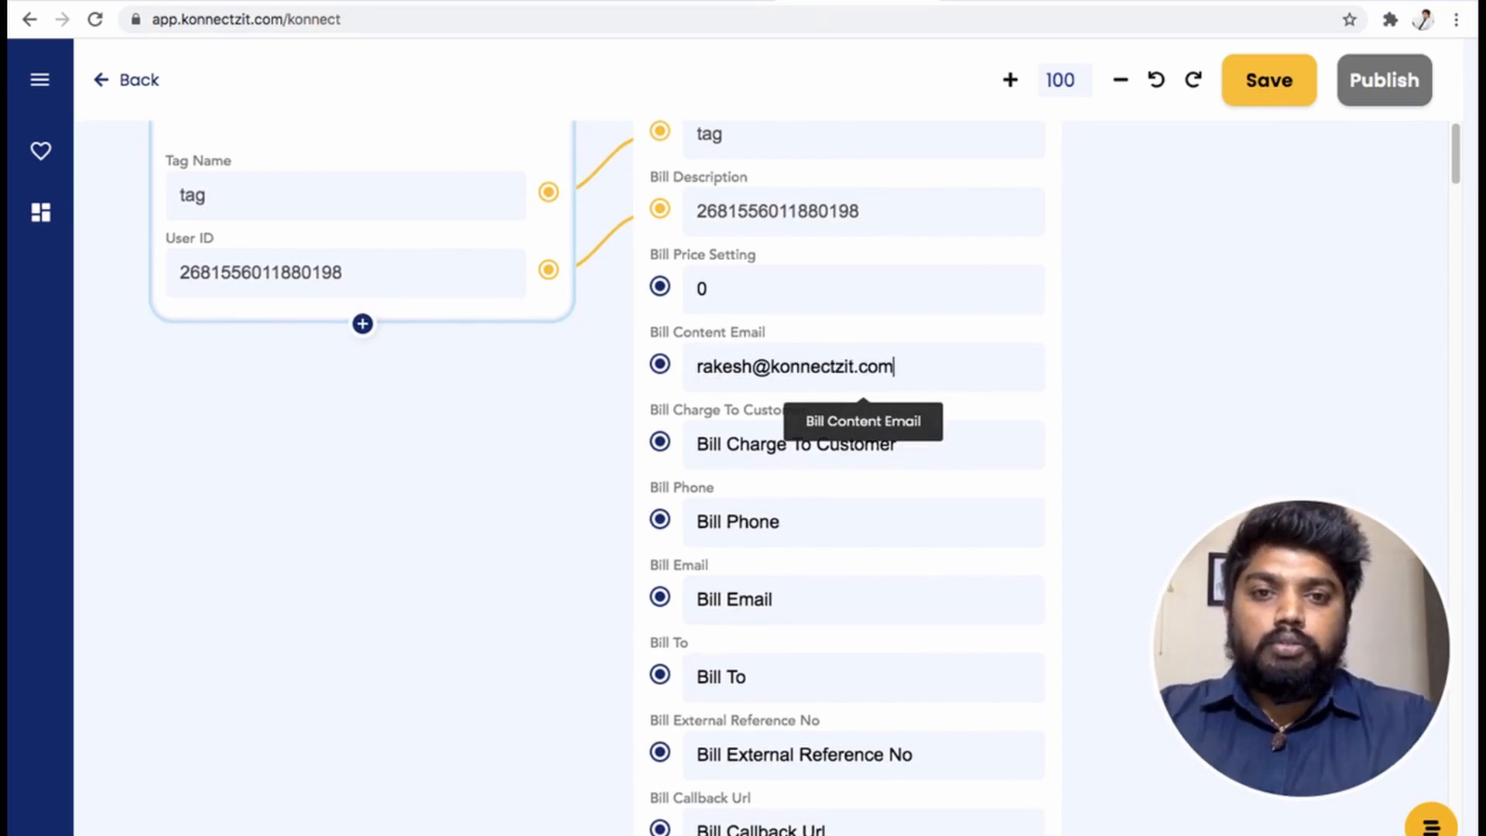
{"action": "left_click", "coordinate": [762, 443]}
{"action": "type", "text": "1"}
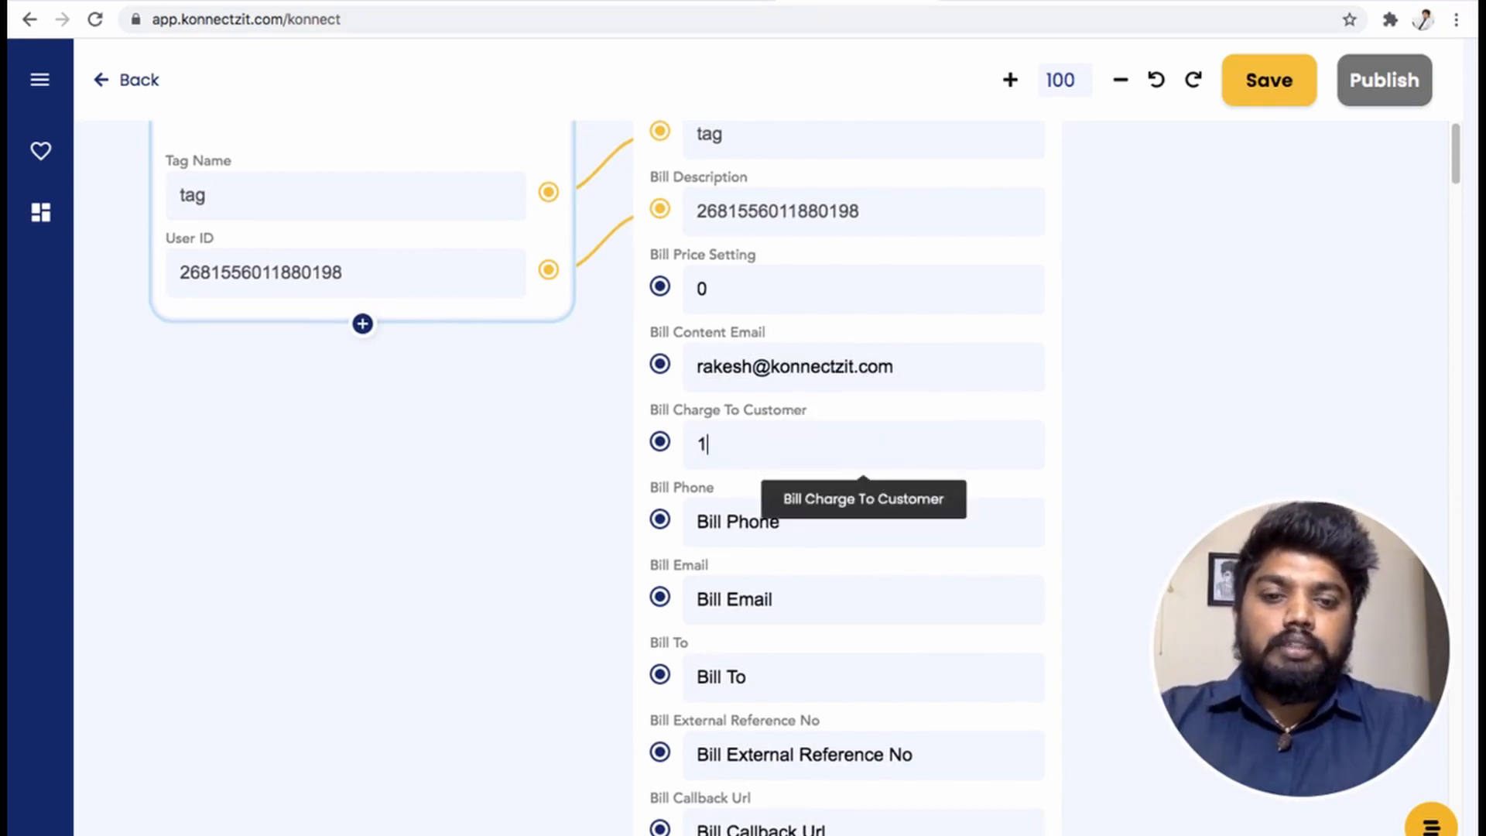
{"action": "type", "text": "0"}
{"action": "left_click", "coordinate": [746, 531]}
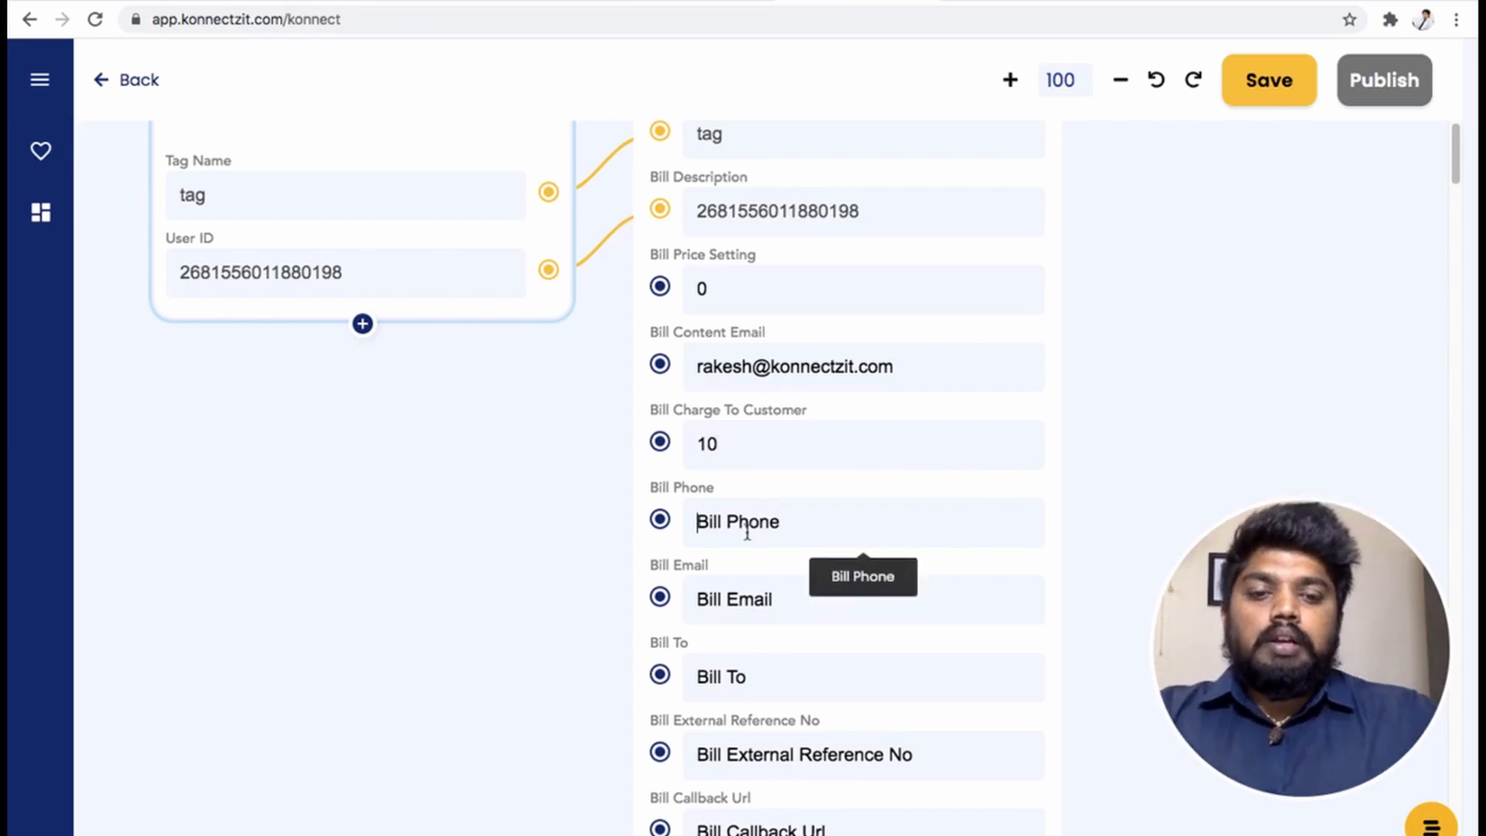
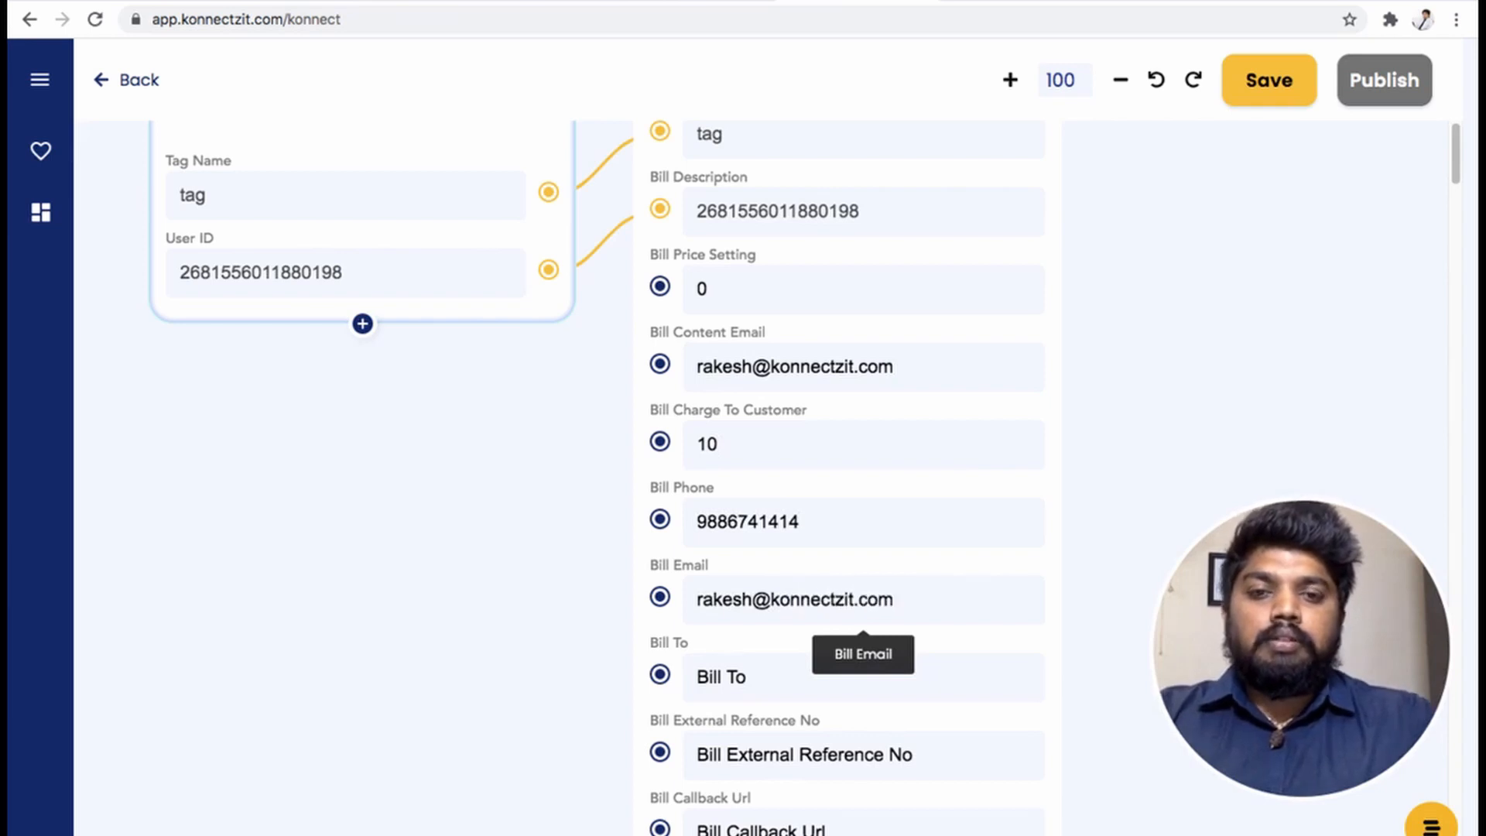
{"action": "left_click", "coordinate": [736, 679]}
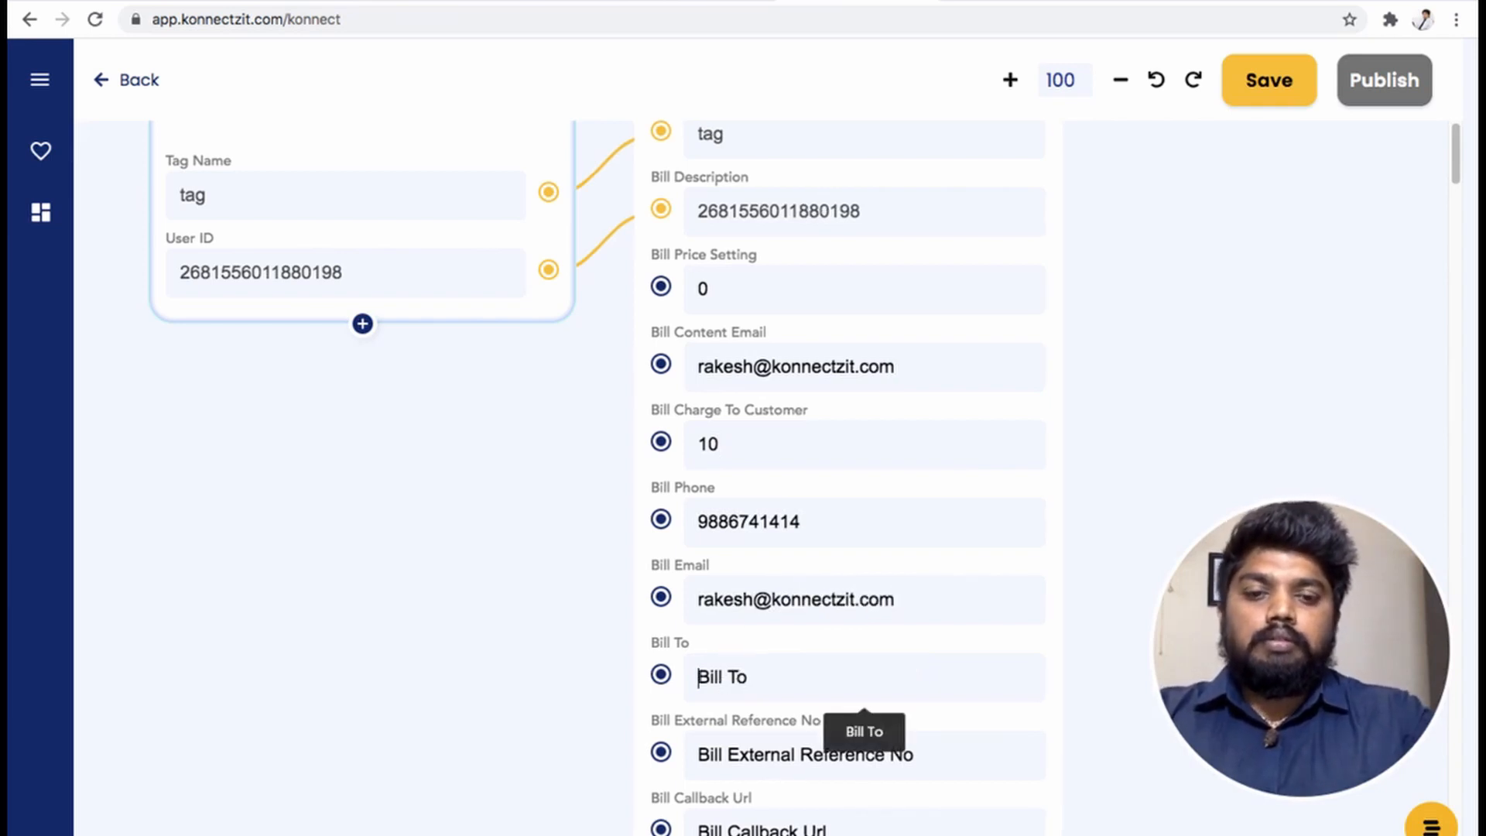
{"action": "type", "text": "Rakesh"}
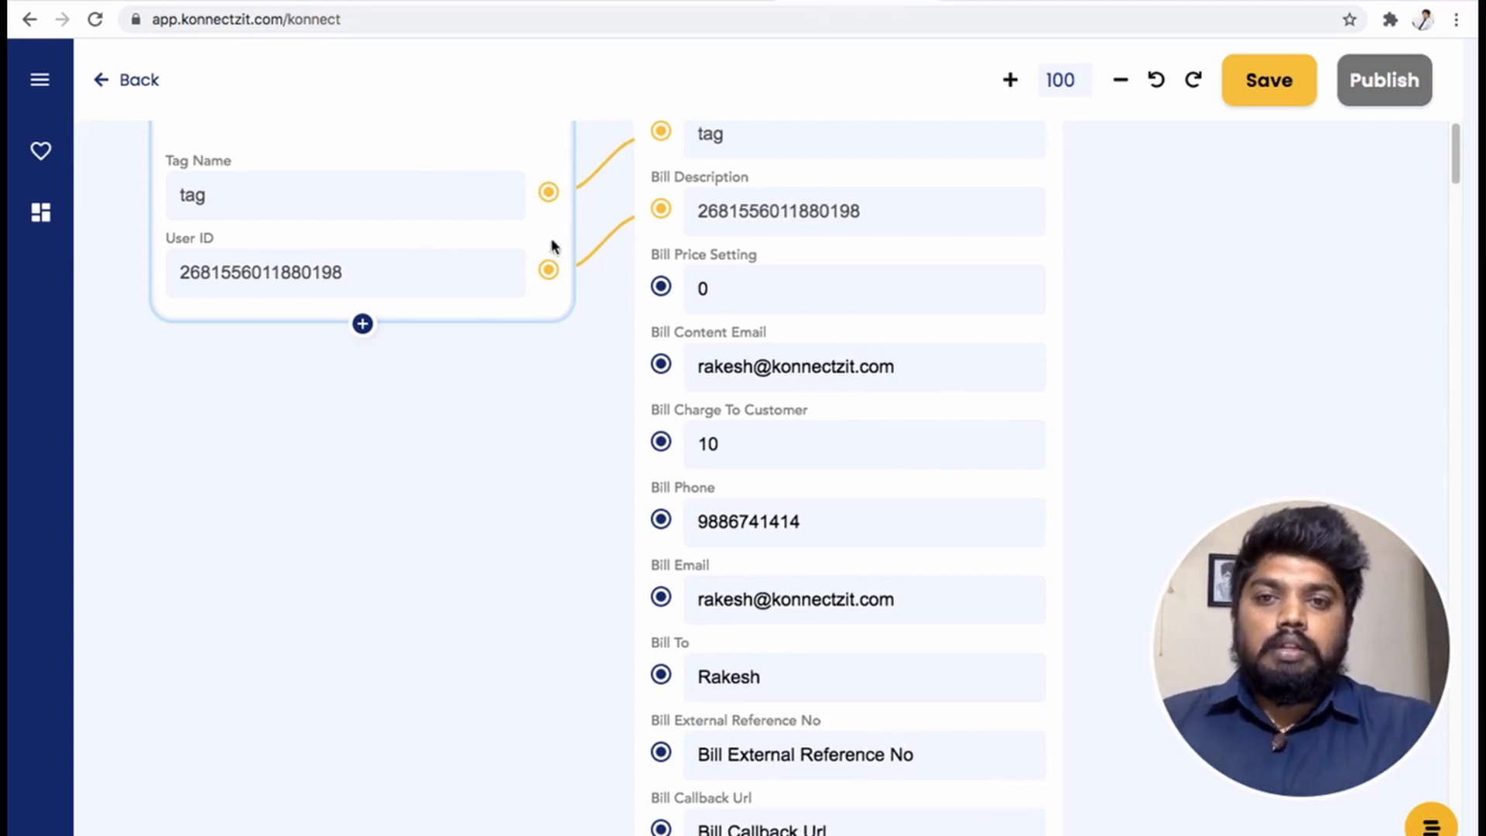
- Map User ID into Bill External Reference No and copy the Messenger bot chat's URL
{"action": "left_click_drag", "start_coordinate": [549, 269], "coordinate": [655, 747]}
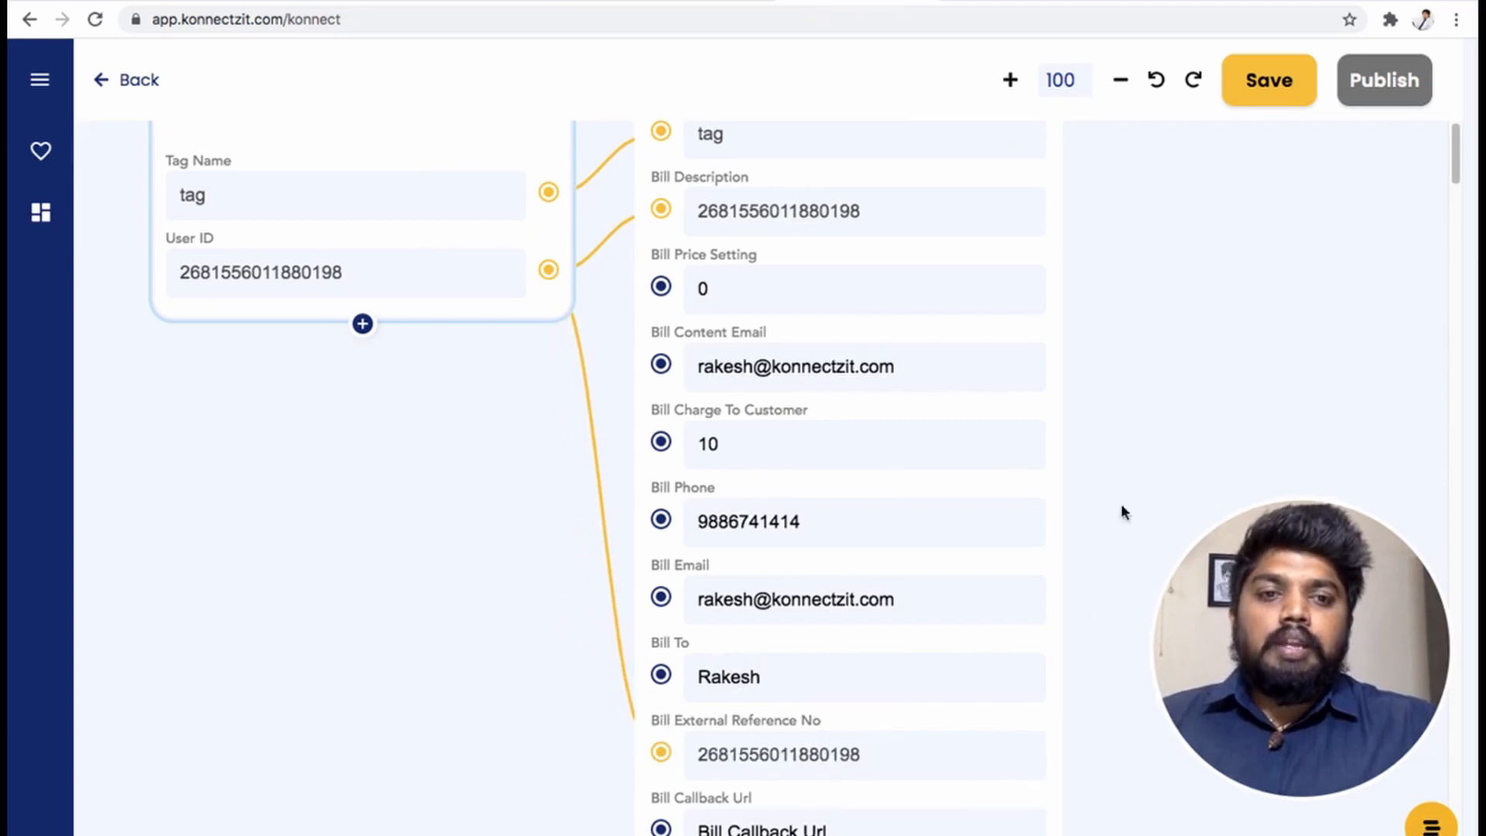
{"action": "scroll", "coordinate": [1125, 511], "scroll_direction": "down", "scroll_amount": 4}
{"action": "scroll", "coordinate": [1098, 401], "scroll_direction": "down", "scroll_amount": 2}
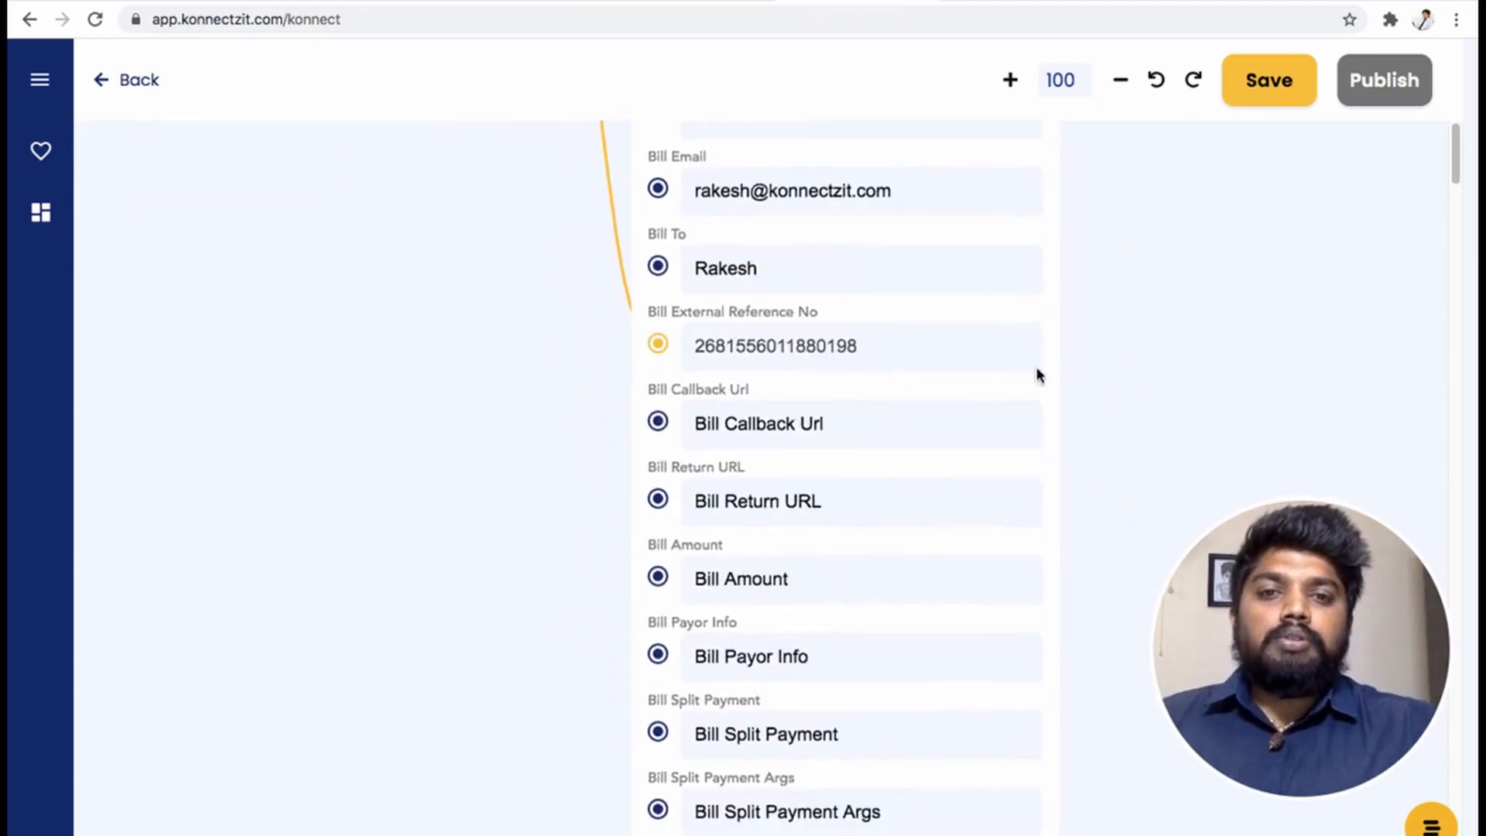
{"action": "left_click", "coordinate": [1044, 2]}
{"action": "left_click", "coordinate": [793, 21]}
{"action": "key", "text": "super+c"}
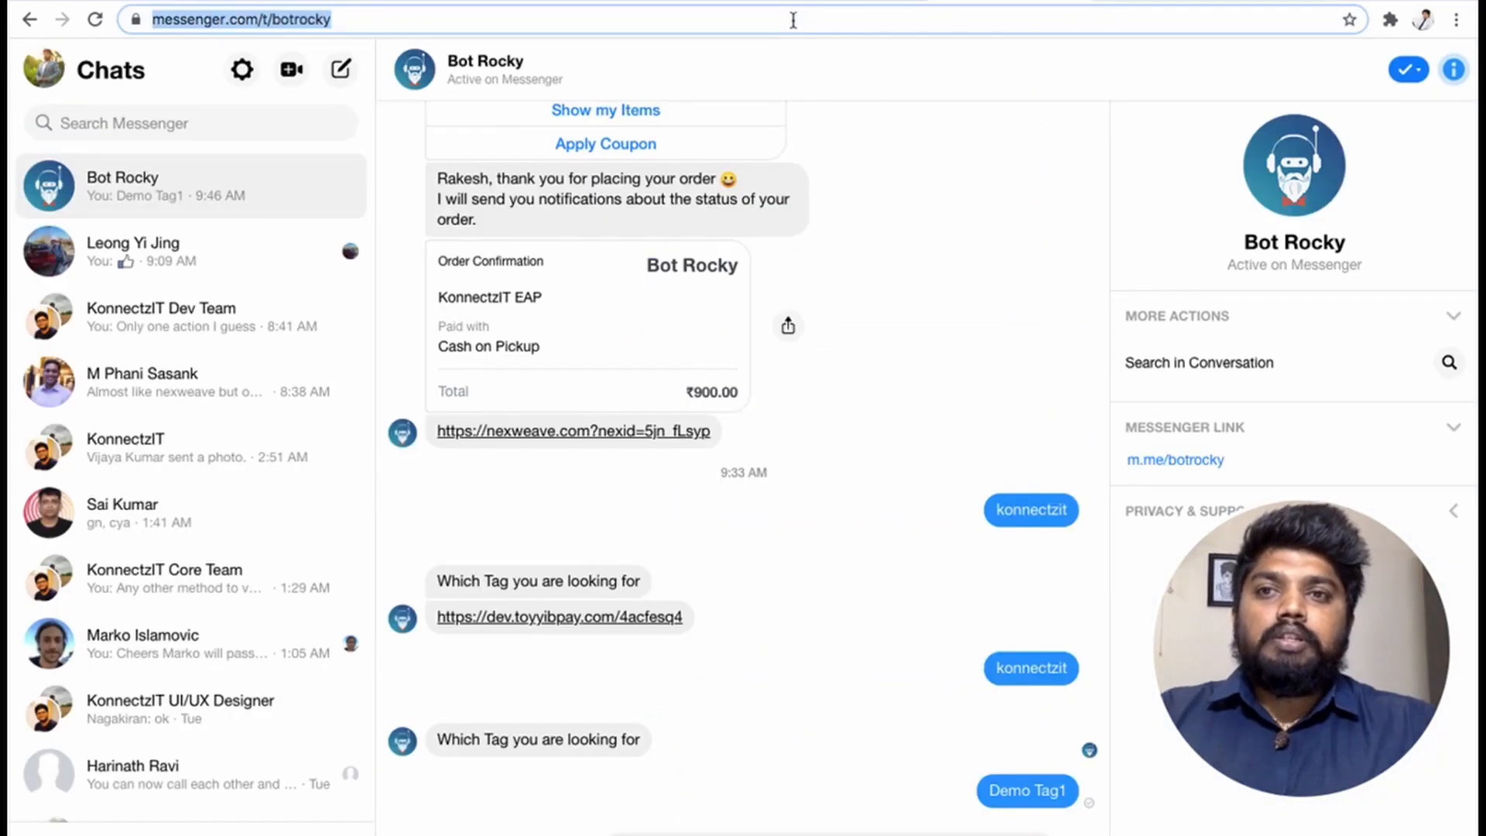
{"action": "left_click", "coordinate": [855, 2]}
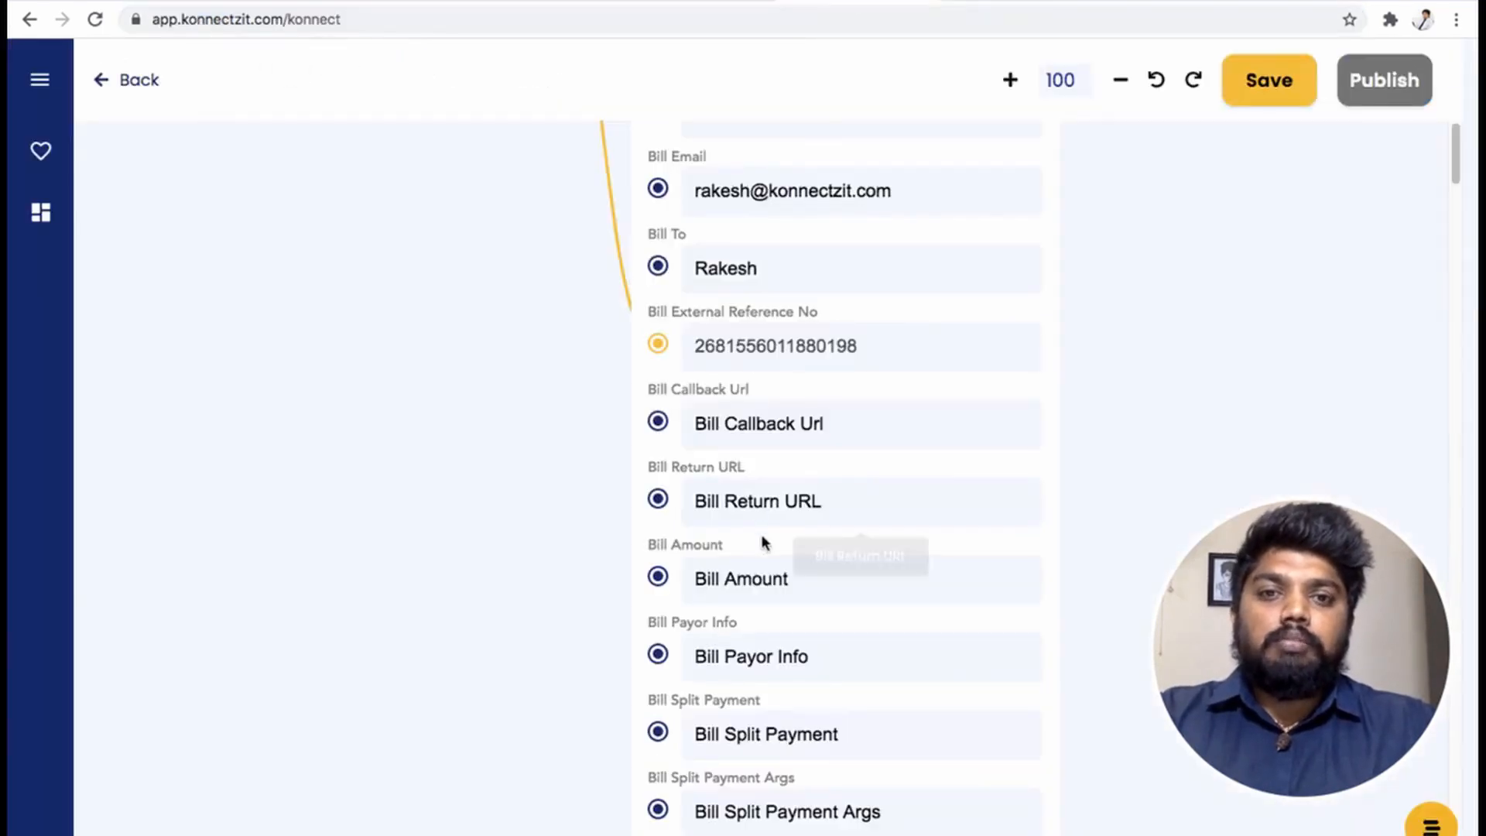
- Use the Messenger chat URL as Bill Callback Url and Bill Return URL, with amount 100
{"action": "left_click", "coordinate": [789, 428]}
{"action": "key", "text": "super+v"}
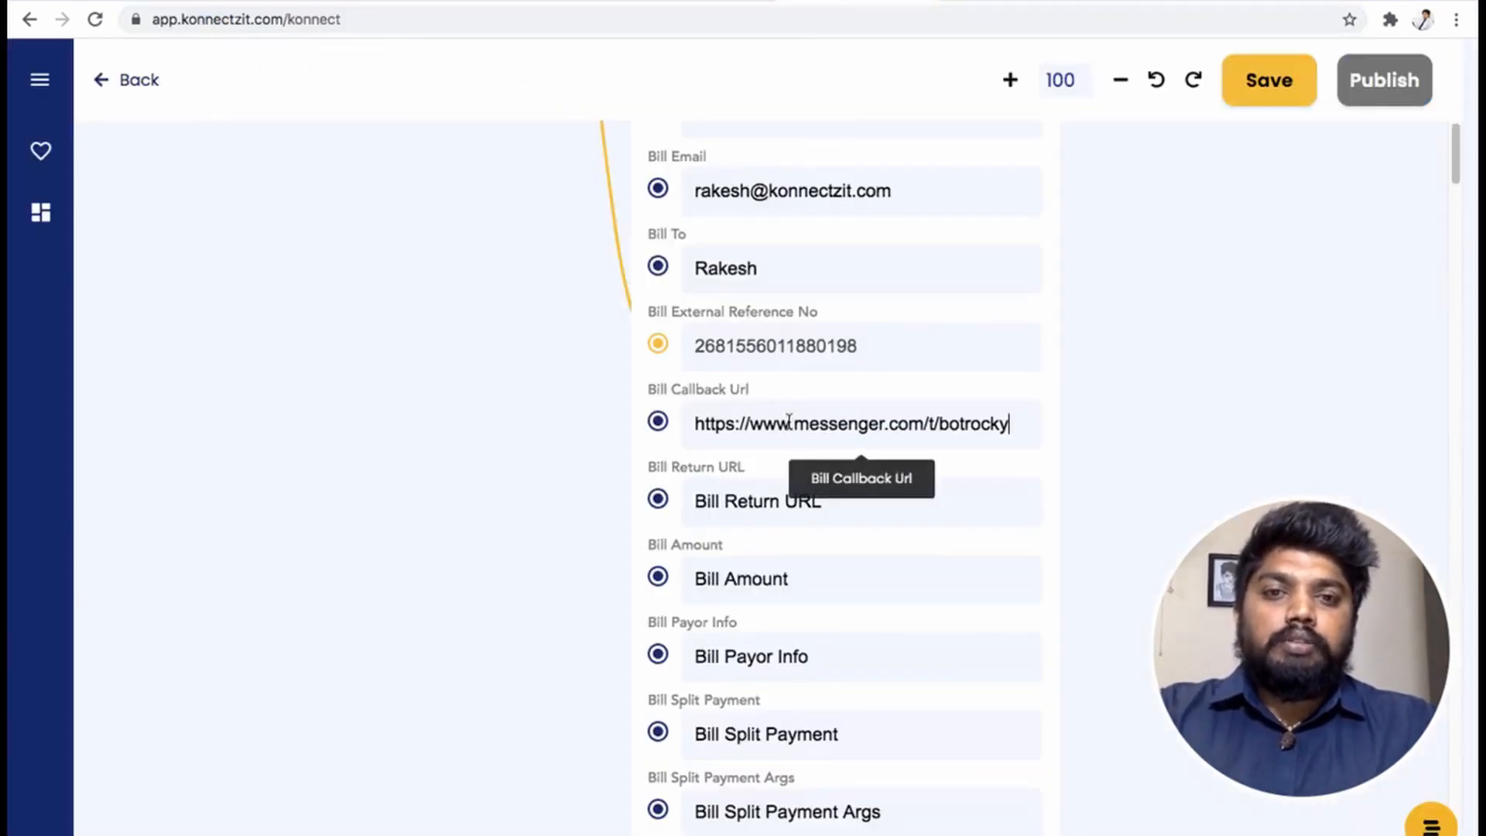
{"action": "left_click", "coordinate": [776, 489]}
{"action": "key", "text": "super+v"}
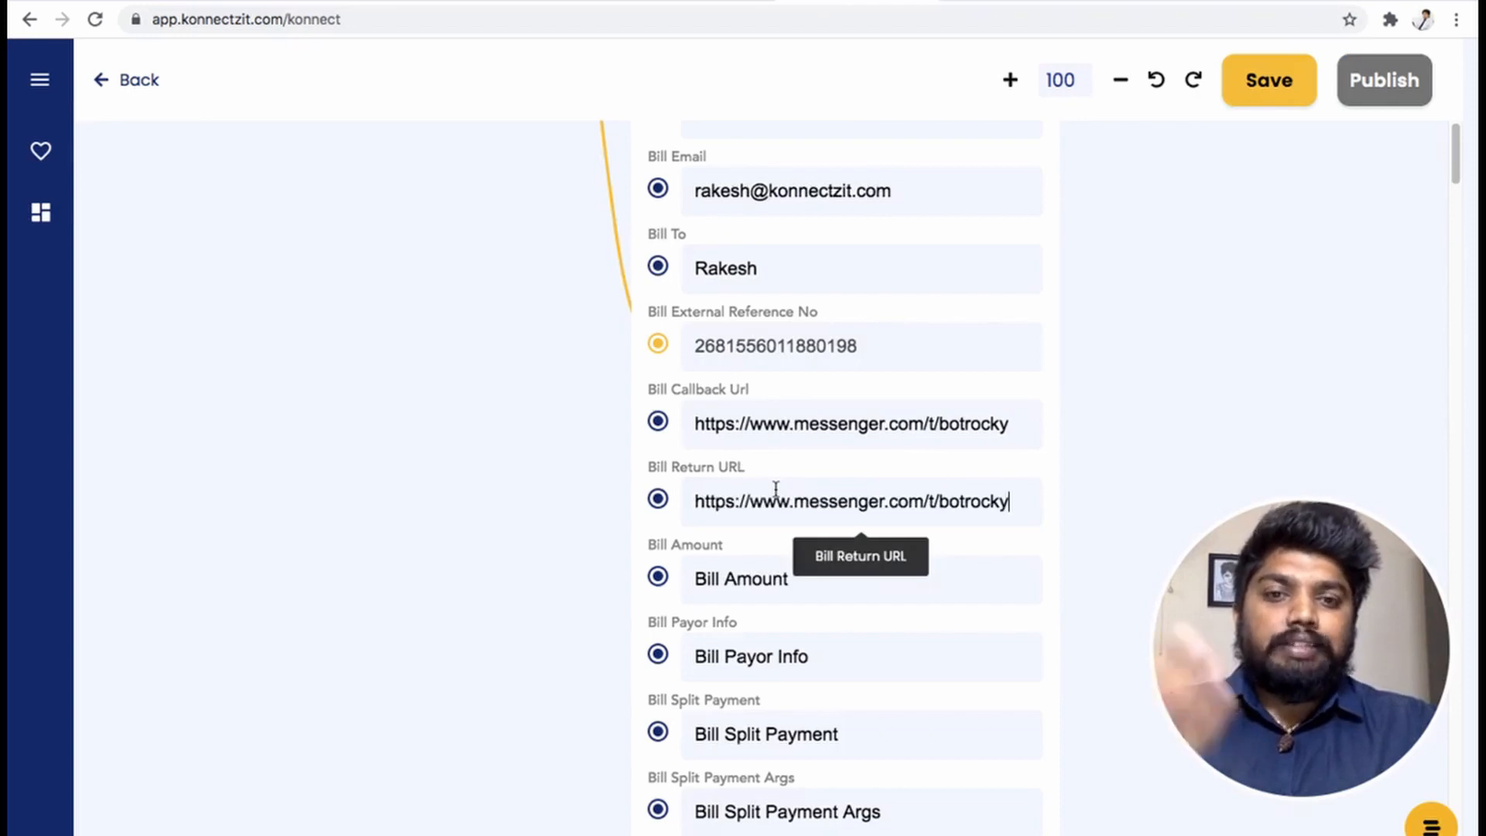
{"action": "left_click", "coordinate": [759, 584]}
{"action": "type", "text": "1"}
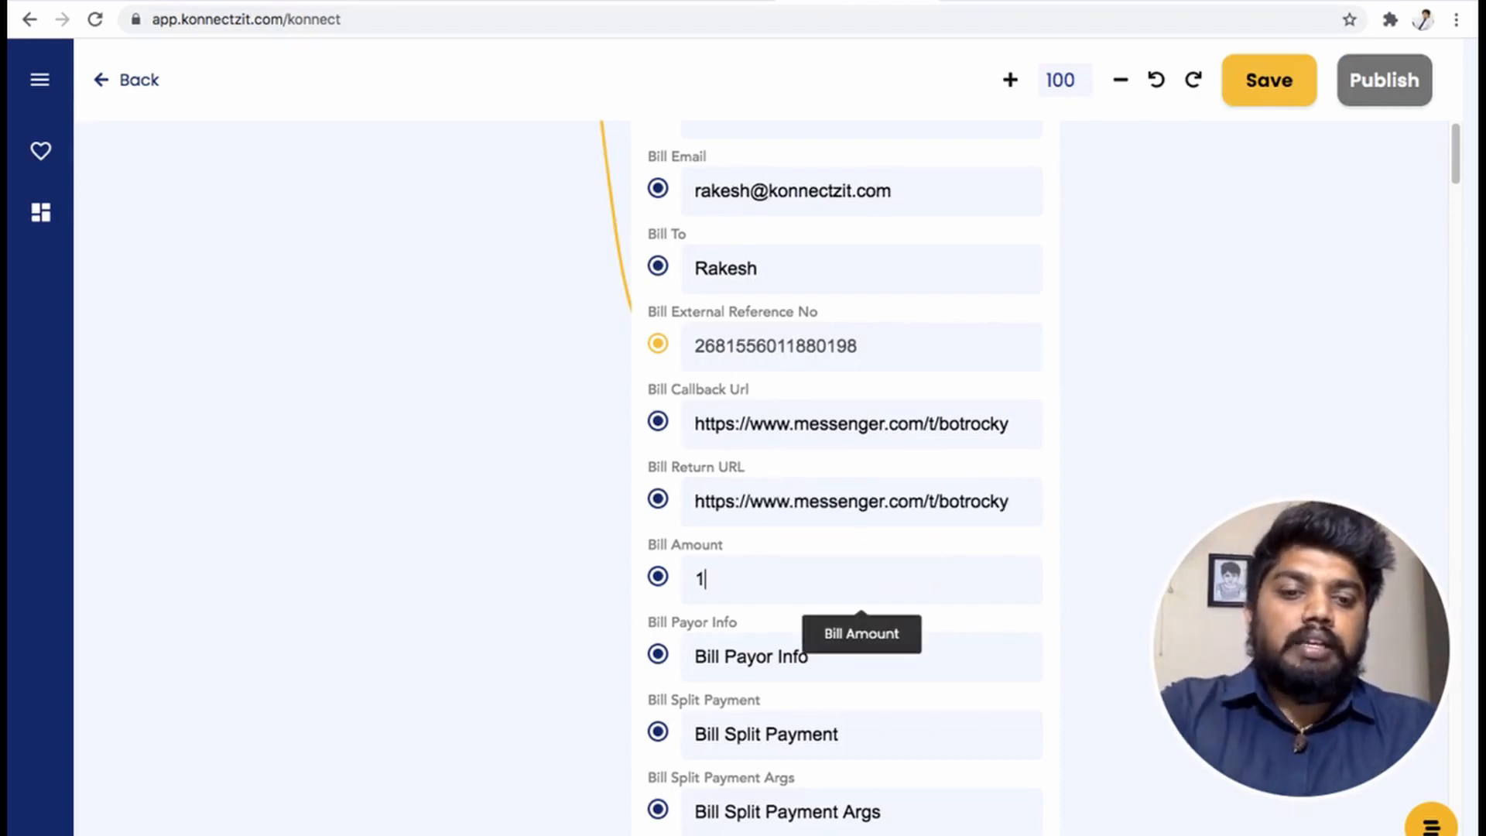
{"action": "type", "text": "00"}
- Set the bill payment channel to 'FBS & Credit/Debit Card'
{"action": "left_click", "coordinate": [764, 654]}
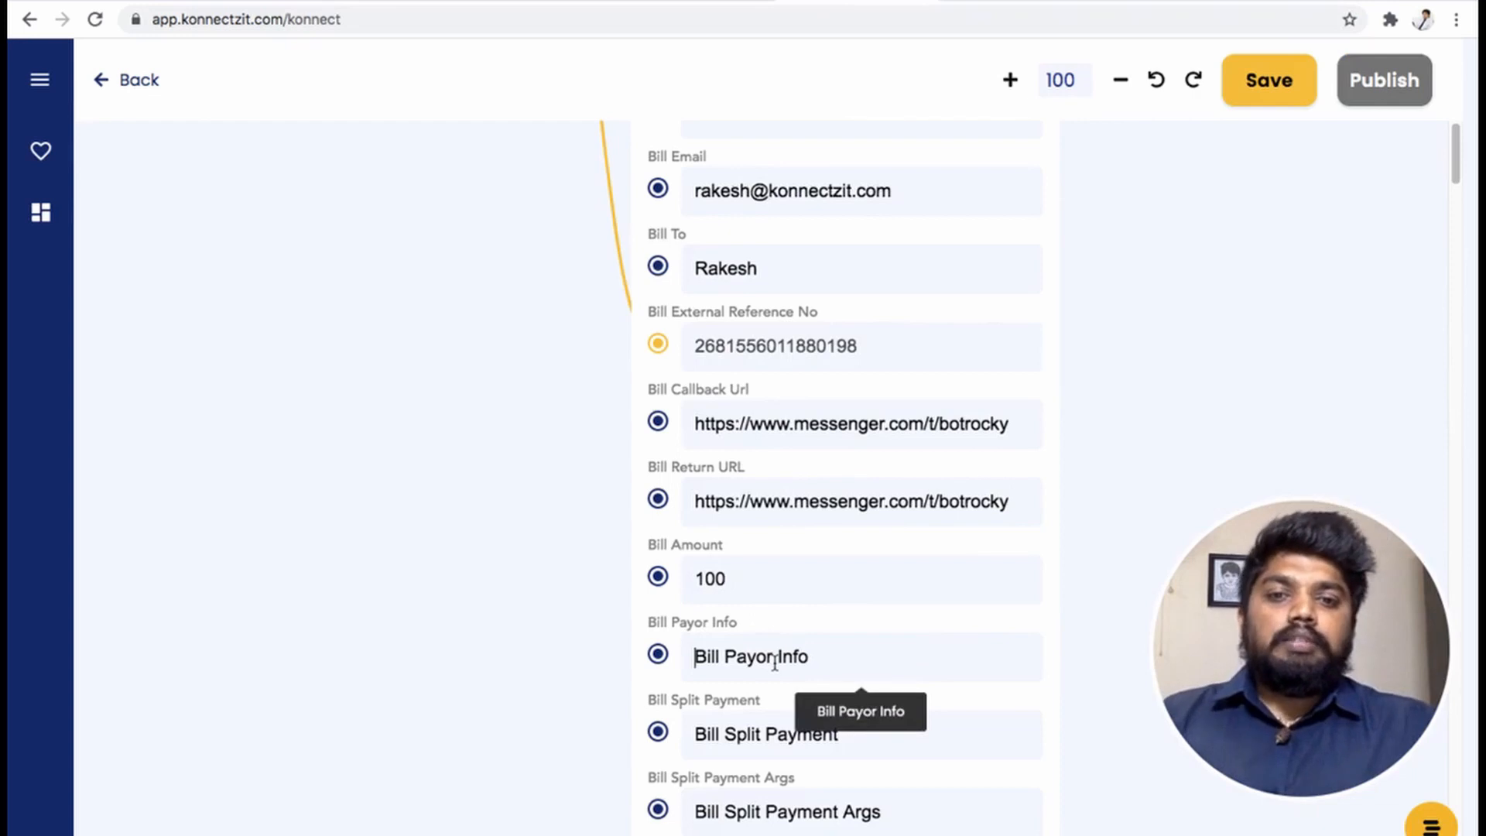
{"action": "scroll", "coordinate": [491, 653], "scroll_direction": "down", "scroll_amount": 2}
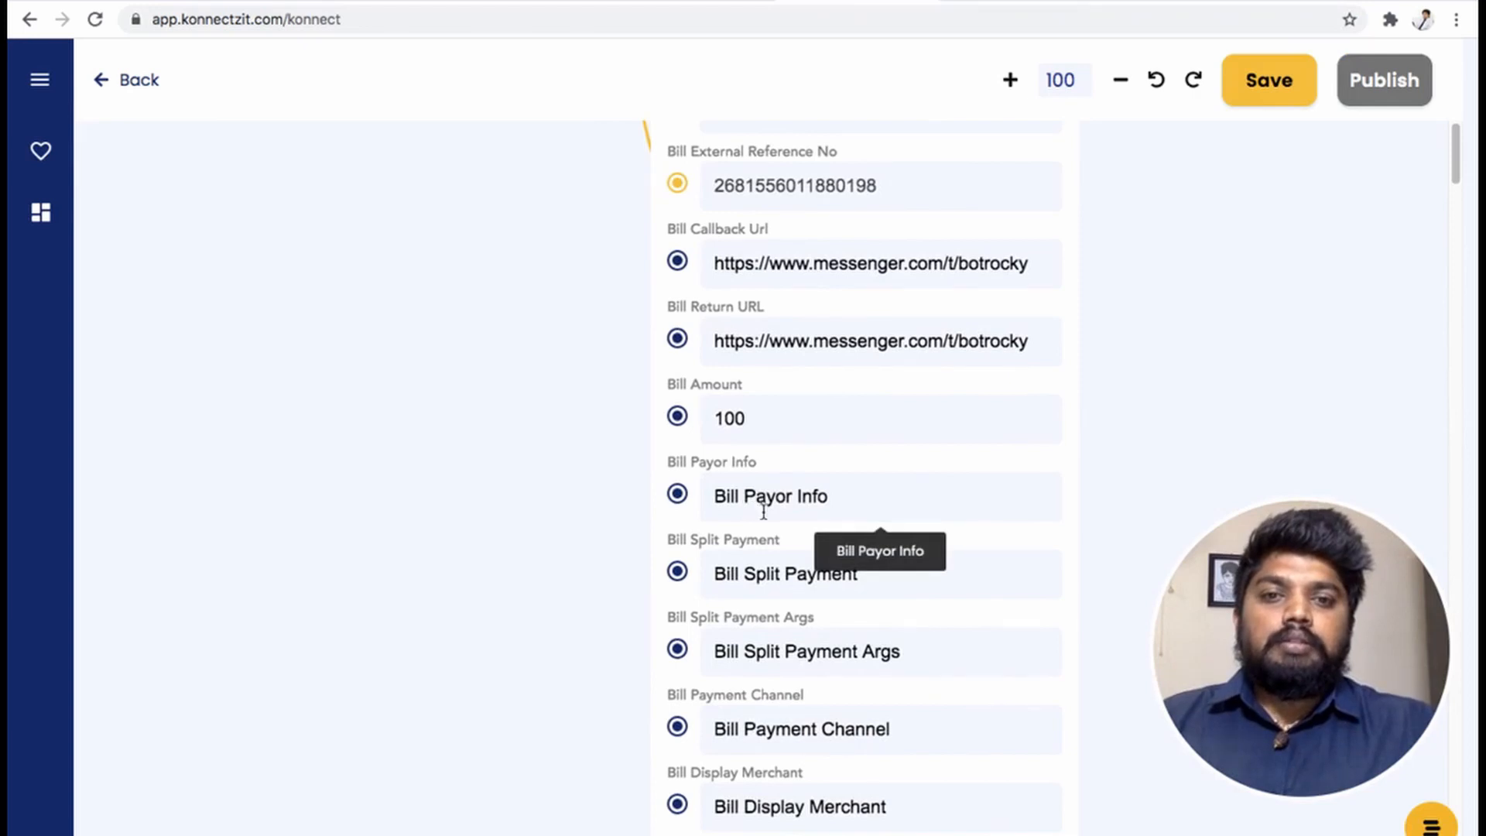
{"action": "left_click", "coordinate": [764, 730]}
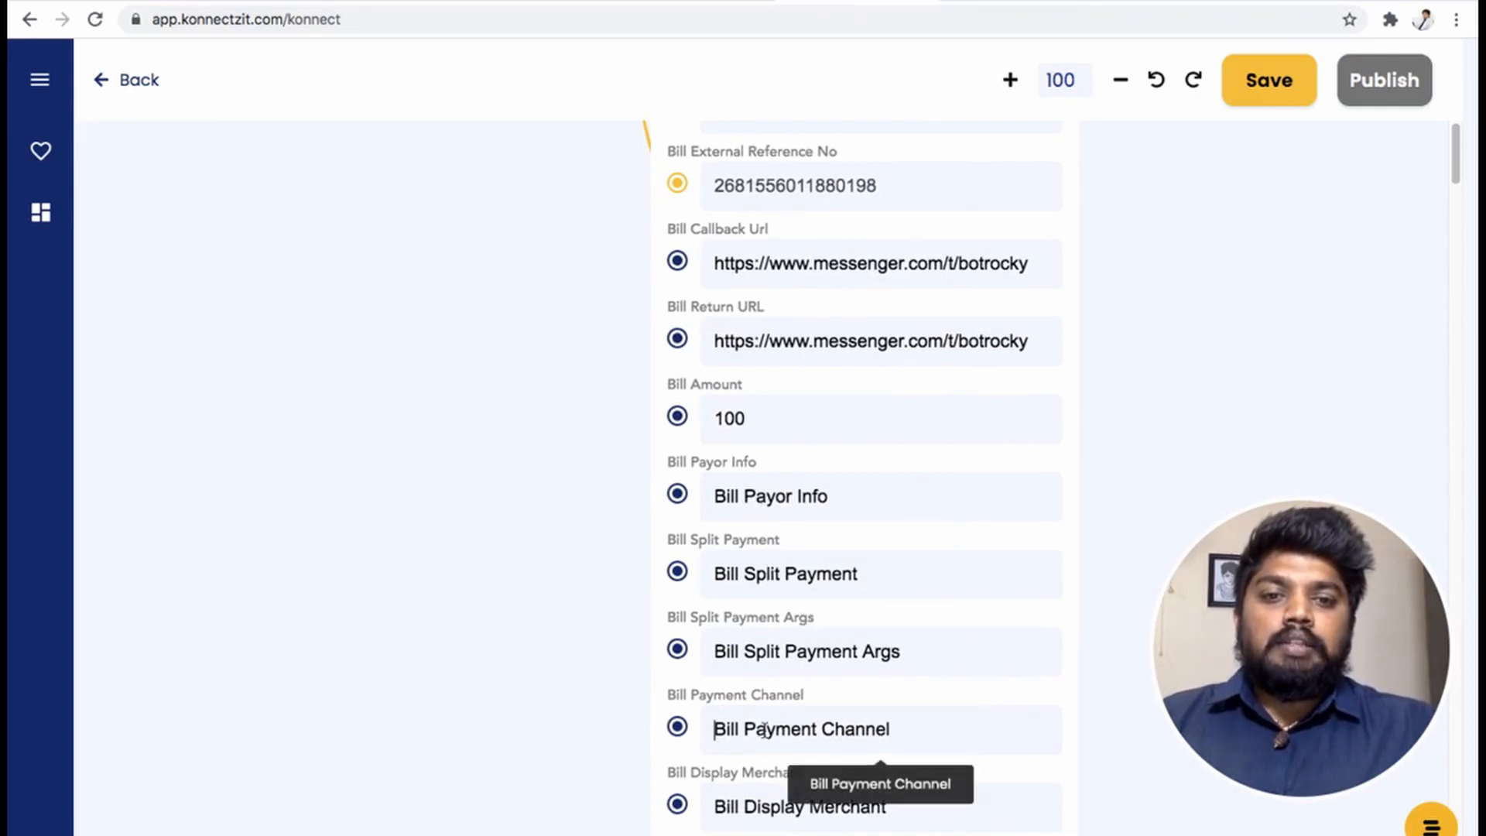
{"action": "type", "text": "F"}
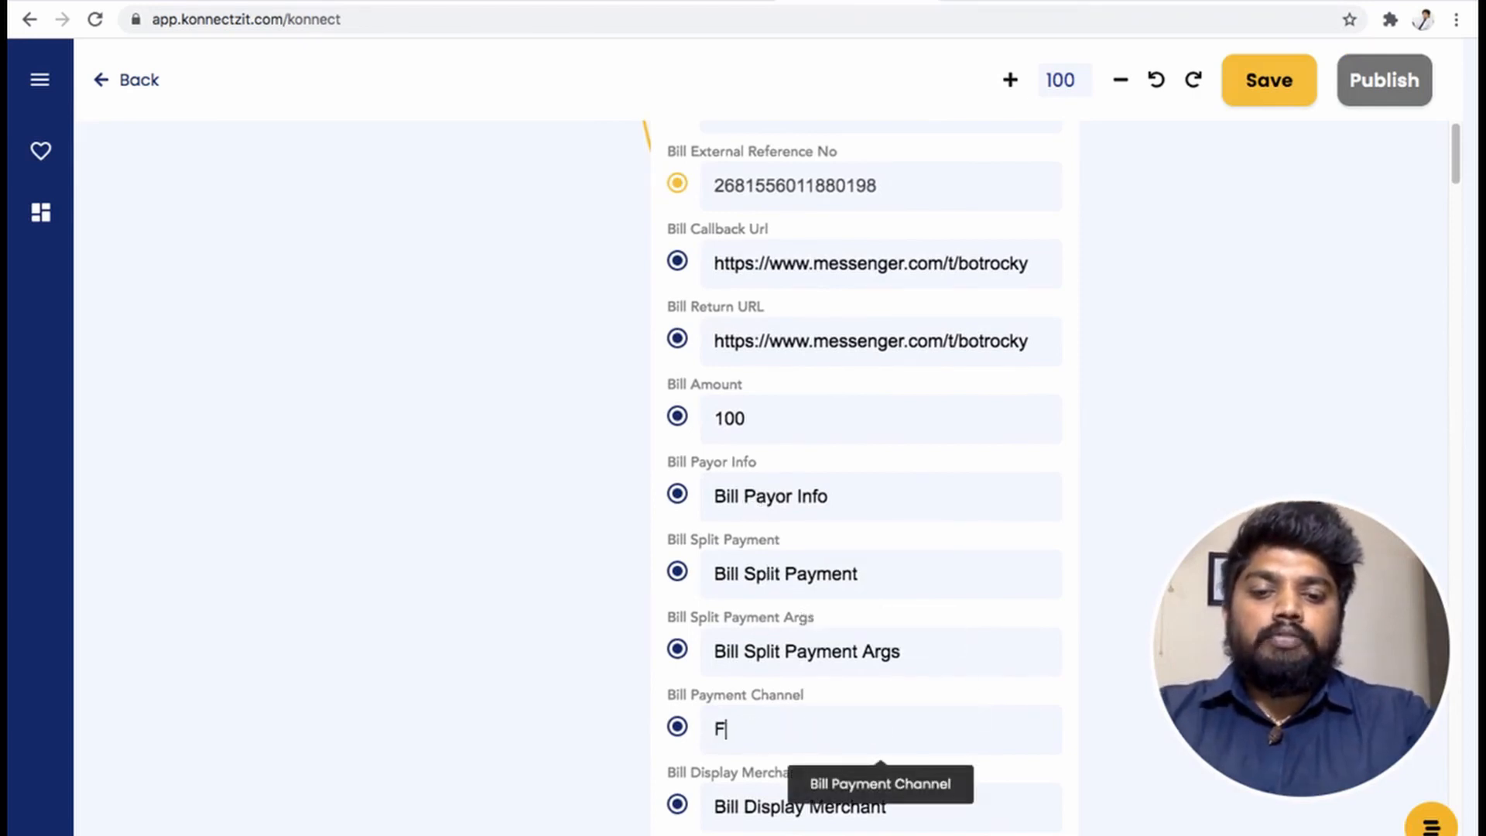
{"action": "type", "text": "BS"}
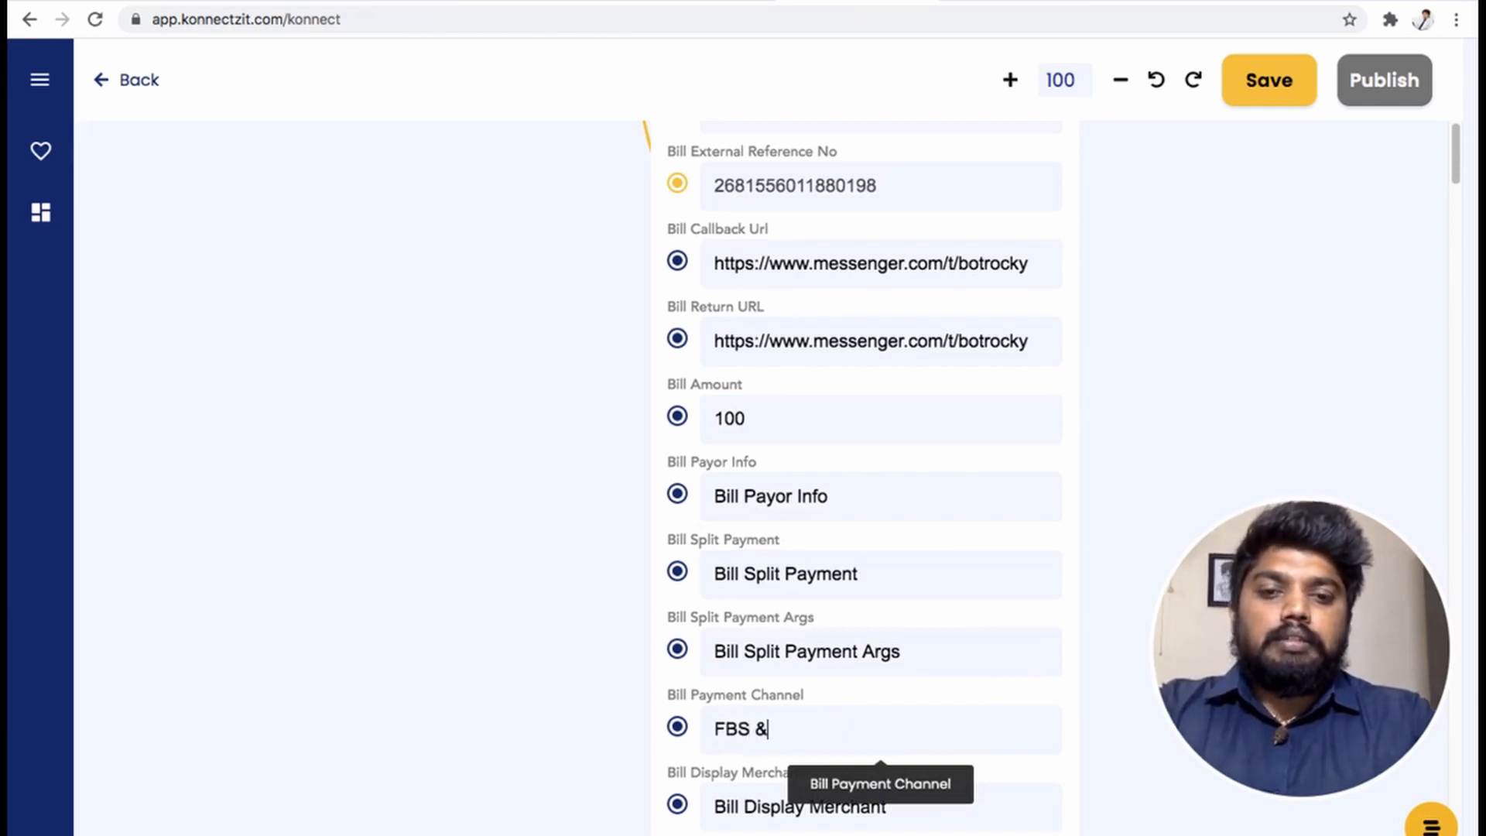
{"action": "type", "text": " & Credi"}
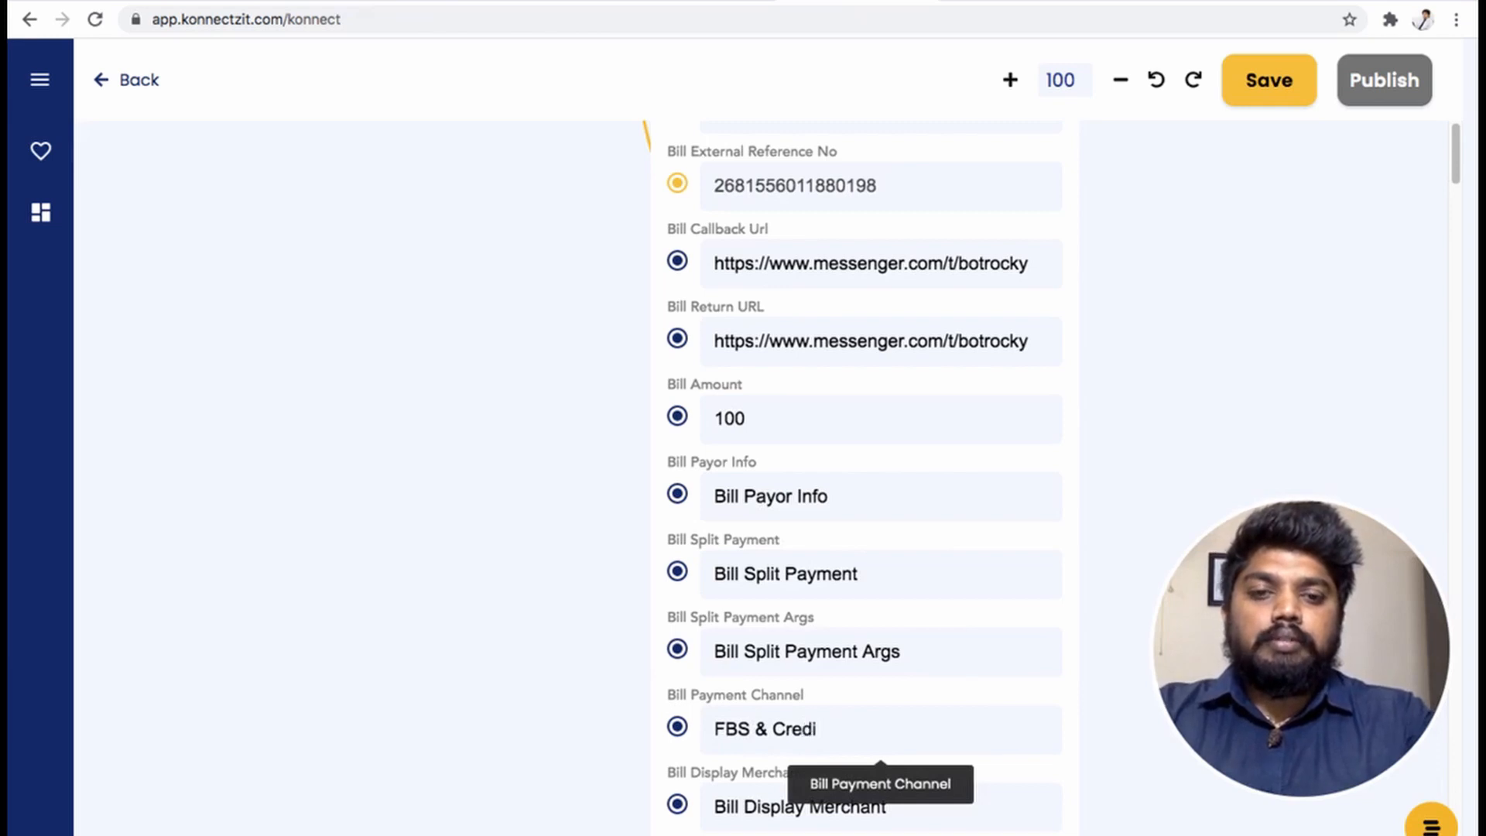
{"action": "type", "text": "t/De"}
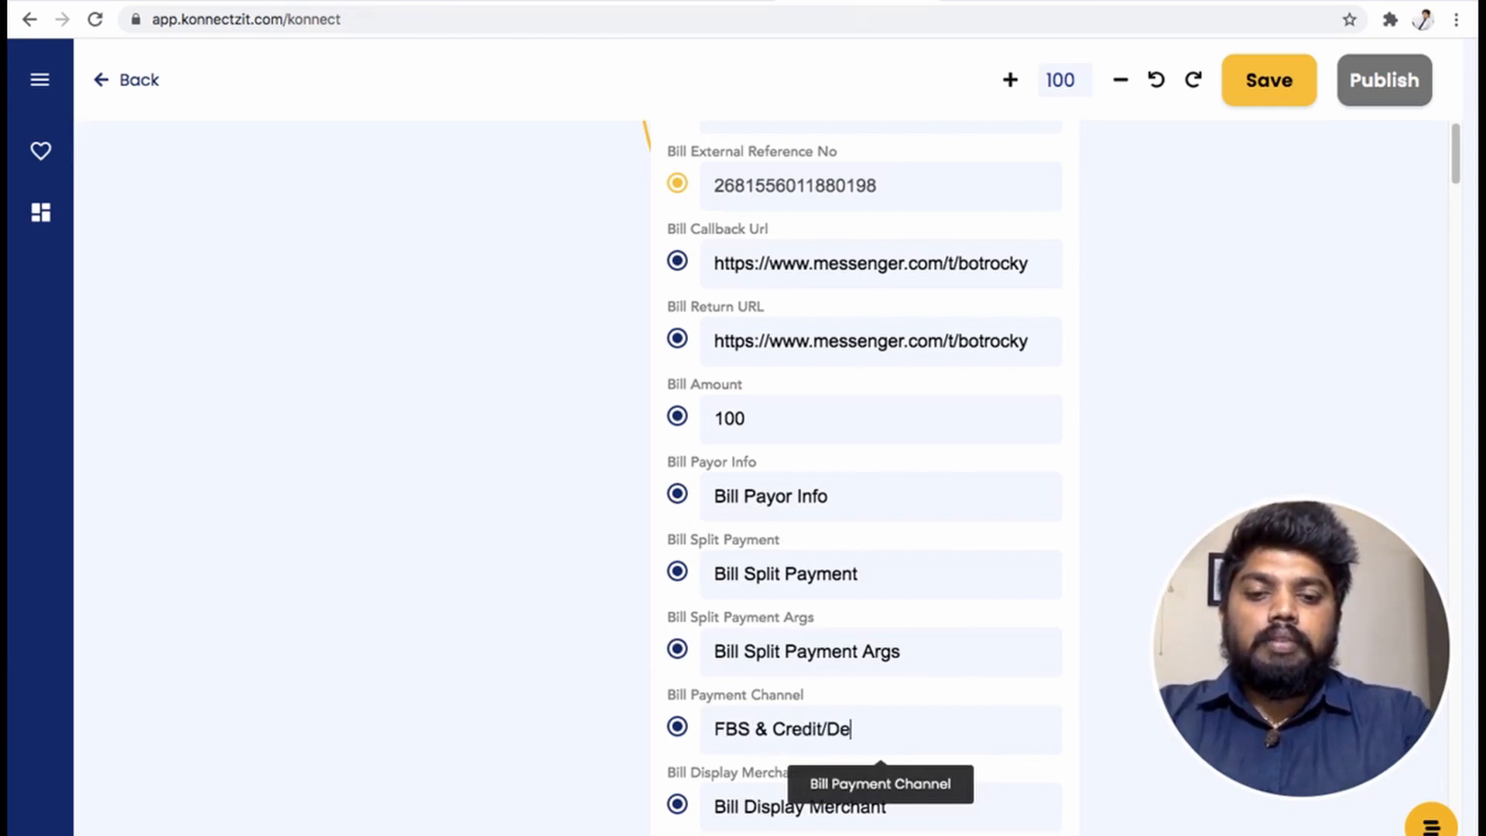
{"action": "type", "text": "bit Card"}
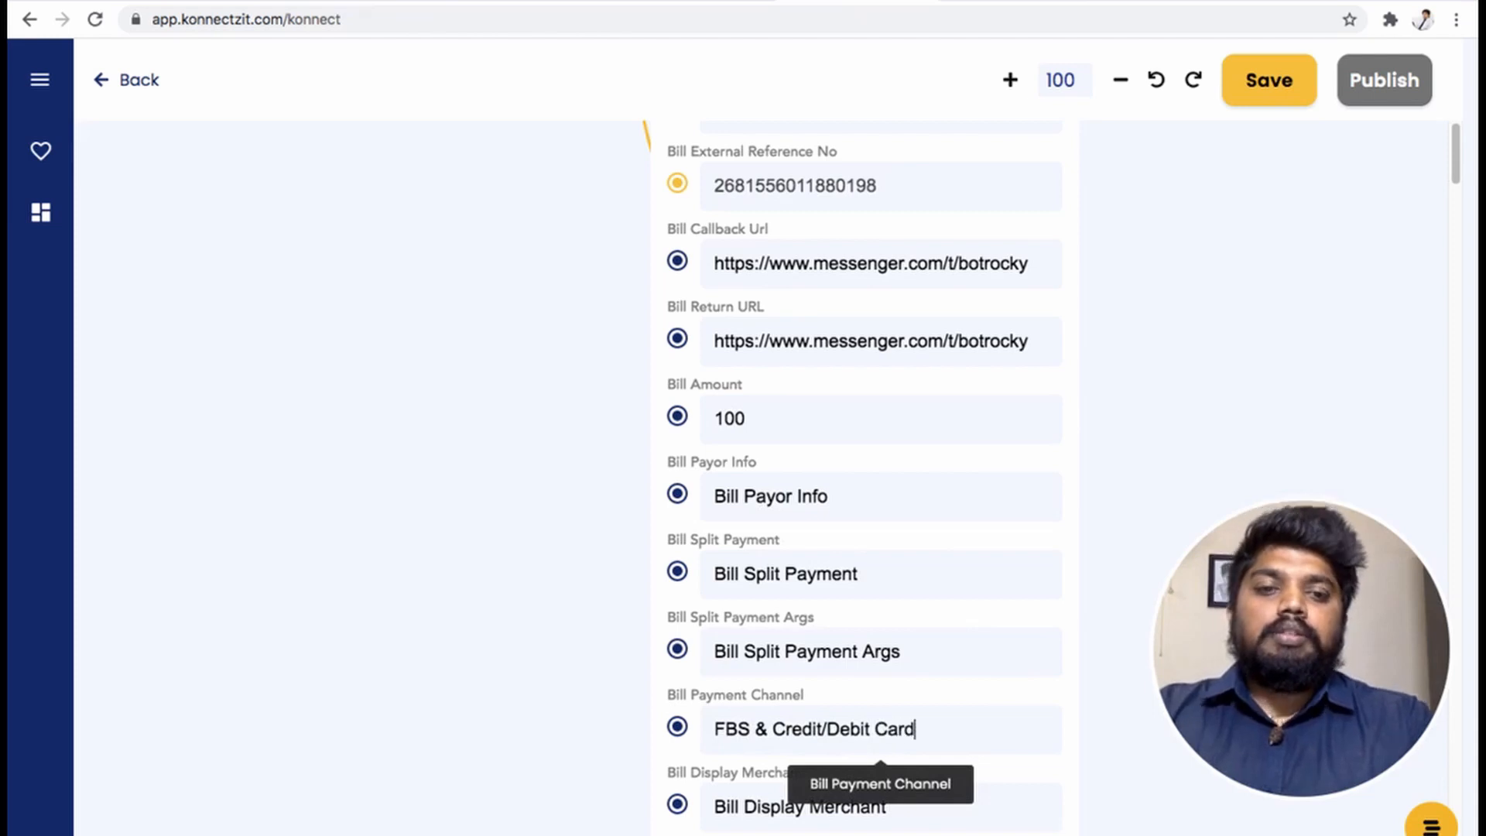
{"action": "left_click", "coordinate": [494, 422]}
{"action": "scroll", "coordinate": [491, 434], "scroll_direction": "up", "scroll_amount": 1}
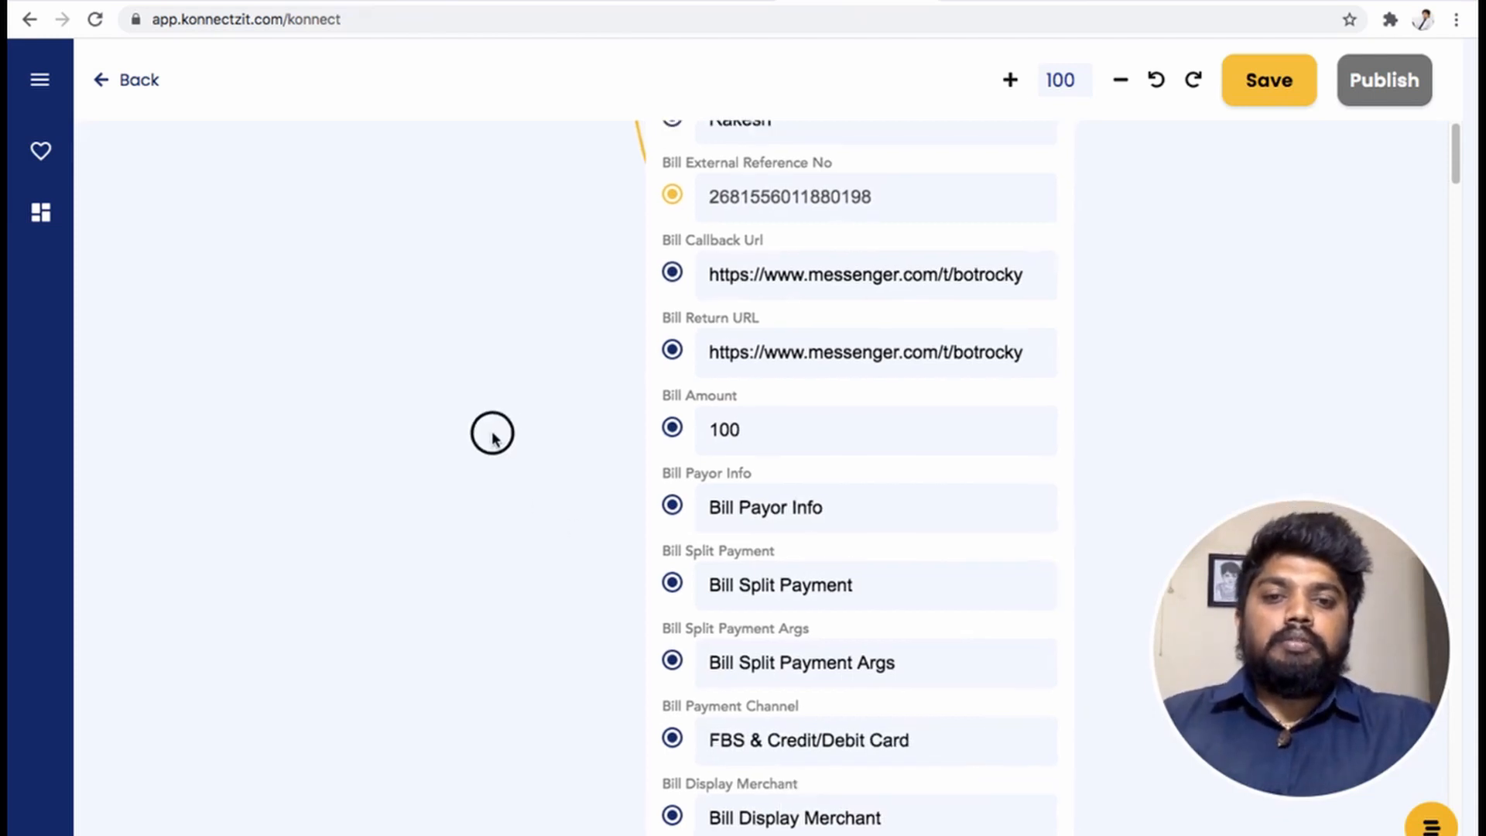
{"action": "left_click_drag", "start_coordinate": [492, 444], "coordinate": [451, 835]}
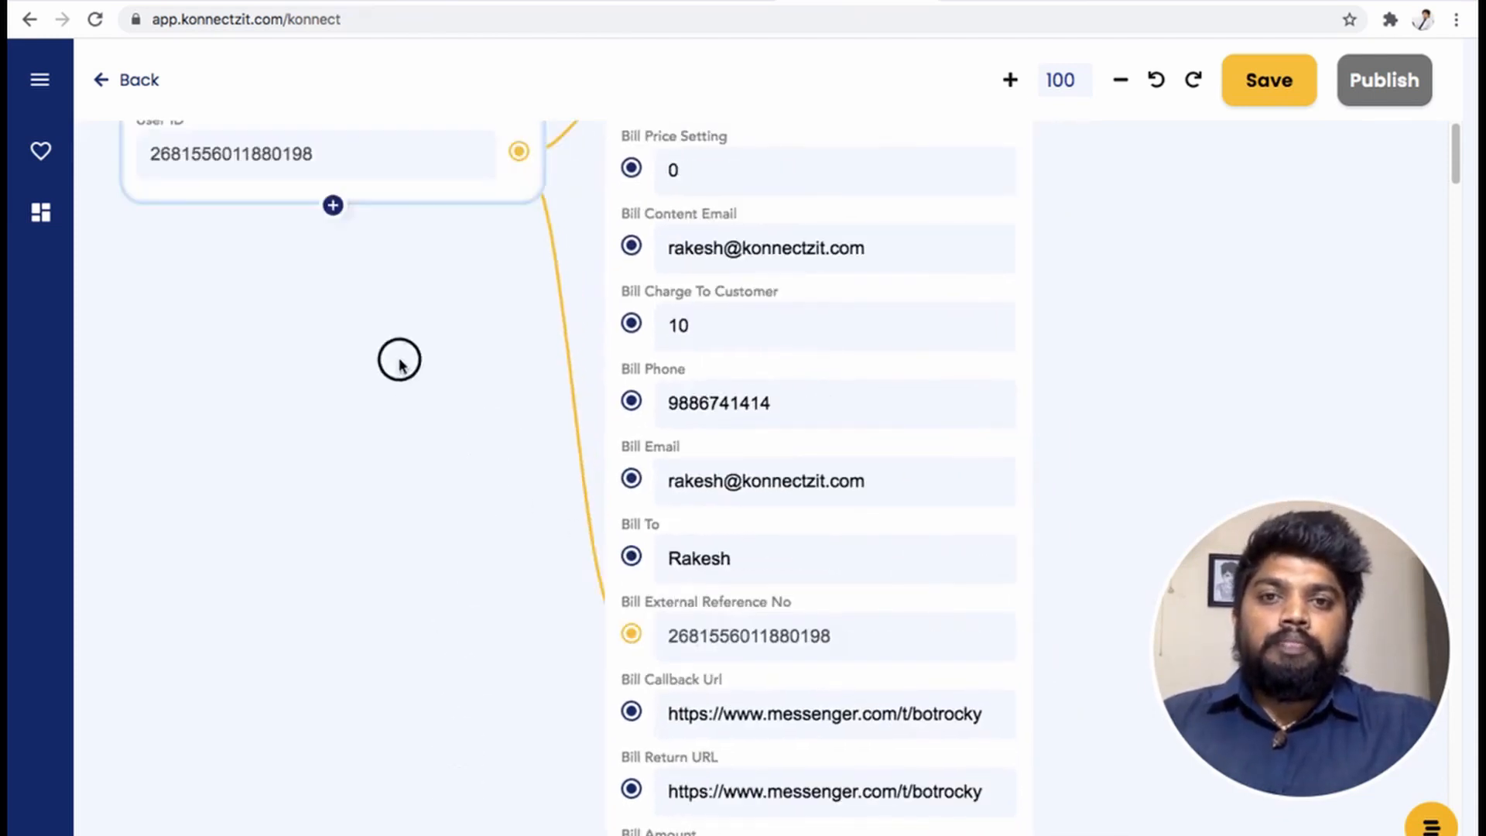
{"action": "left_click_drag", "start_coordinate": [398, 360], "coordinate": [246, 771]}
{"action": "left_click_drag", "start_coordinate": [1054, 295], "coordinate": [1204, 421]}
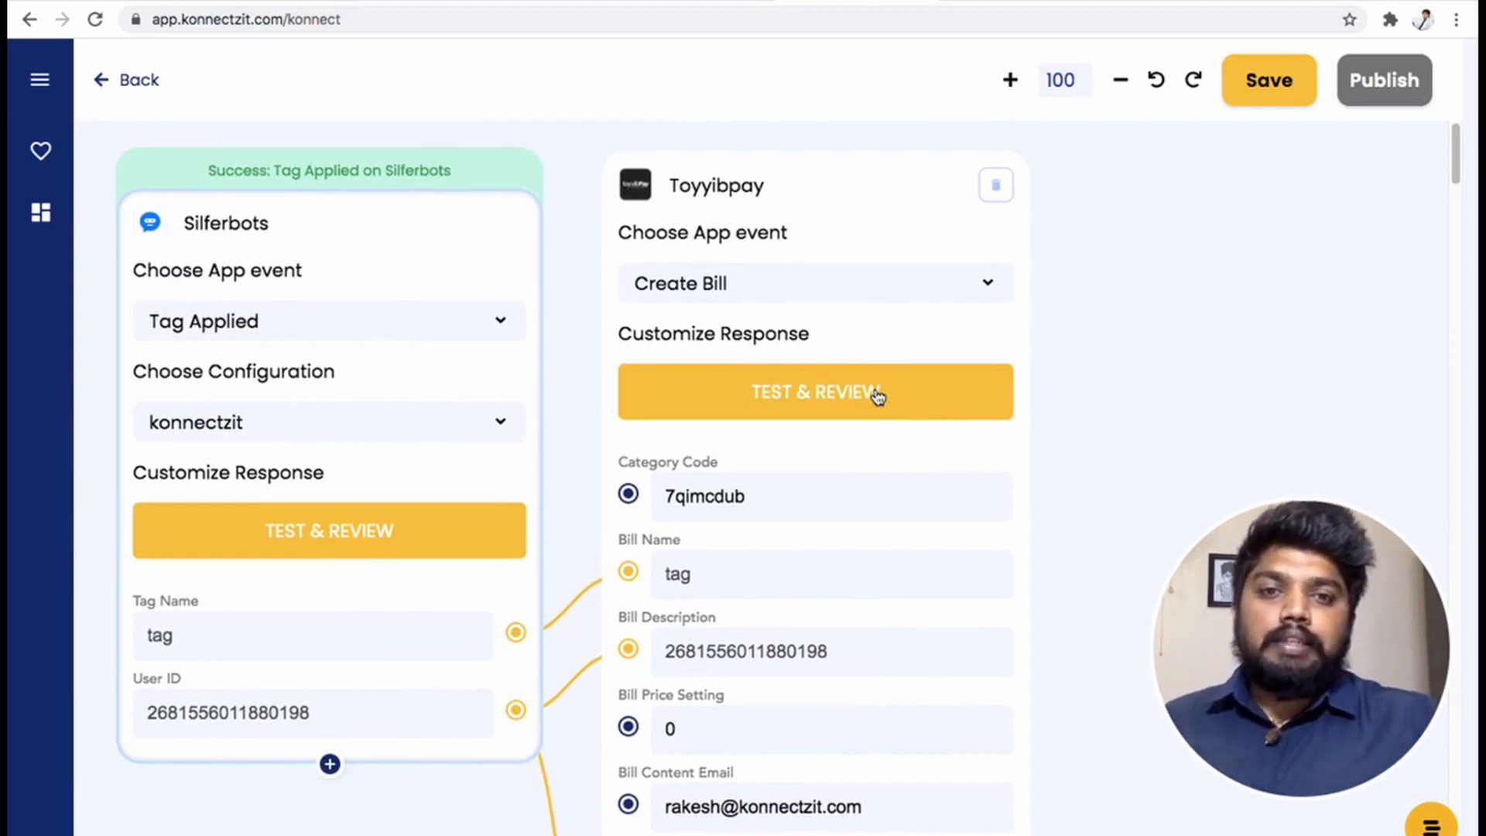
- Map the Silferbots User ID into the Bill Payor Info field
{"action": "left_click_drag", "start_coordinate": [1061, 586], "coordinate": [1068, 139]}
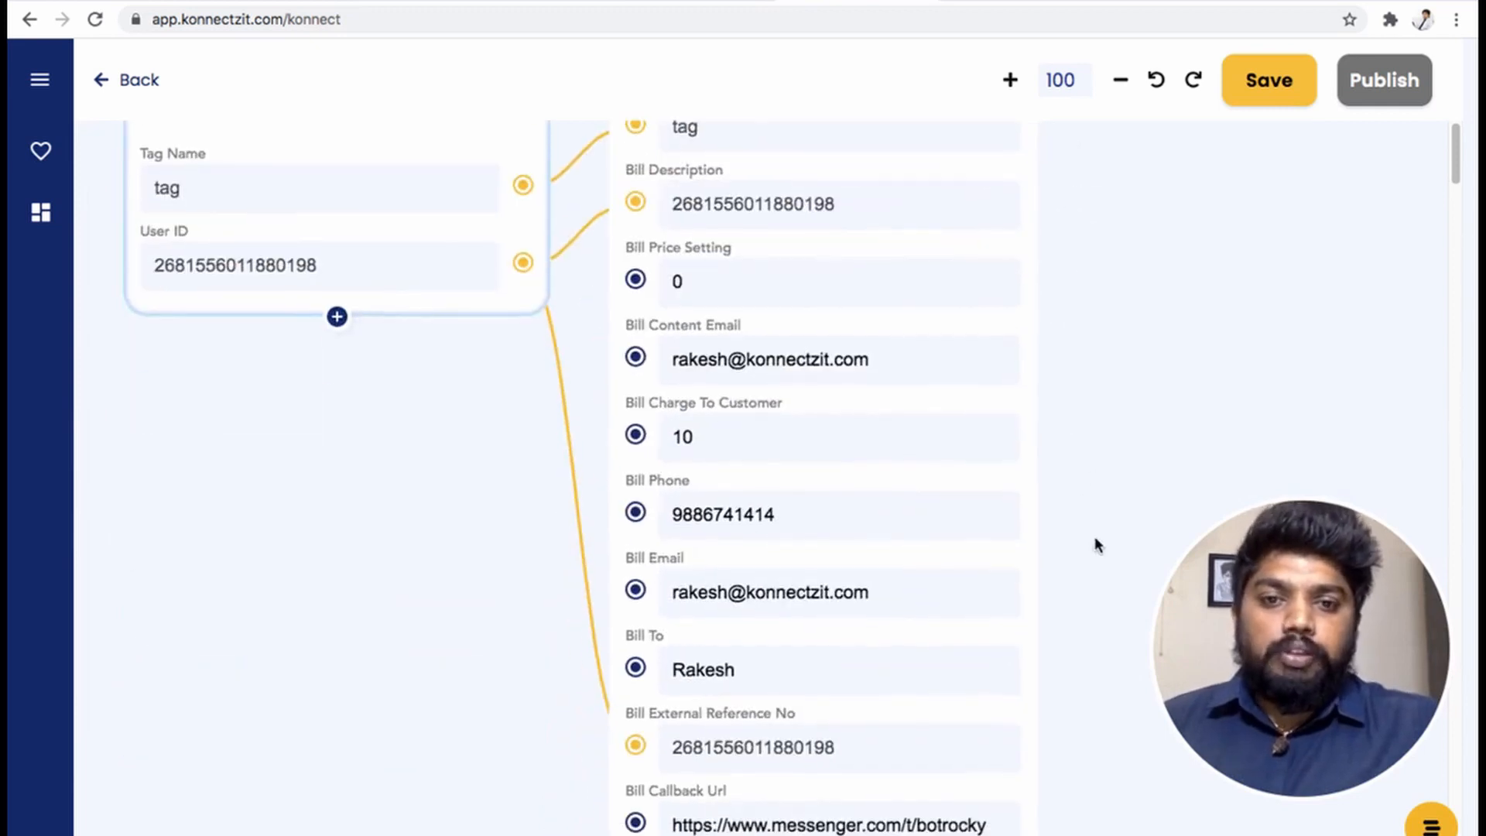
{"action": "left_click_drag", "start_coordinate": [1094, 538], "coordinate": [1096, 292]}
{"action": "left_click_drag", "start_coordinate": [1074, 567], "coordinate": [1102, 655]}
{"action": "scroll", "coordinate": [1102, 647], "scroll_direction": "down", "scroll_amount": 5}
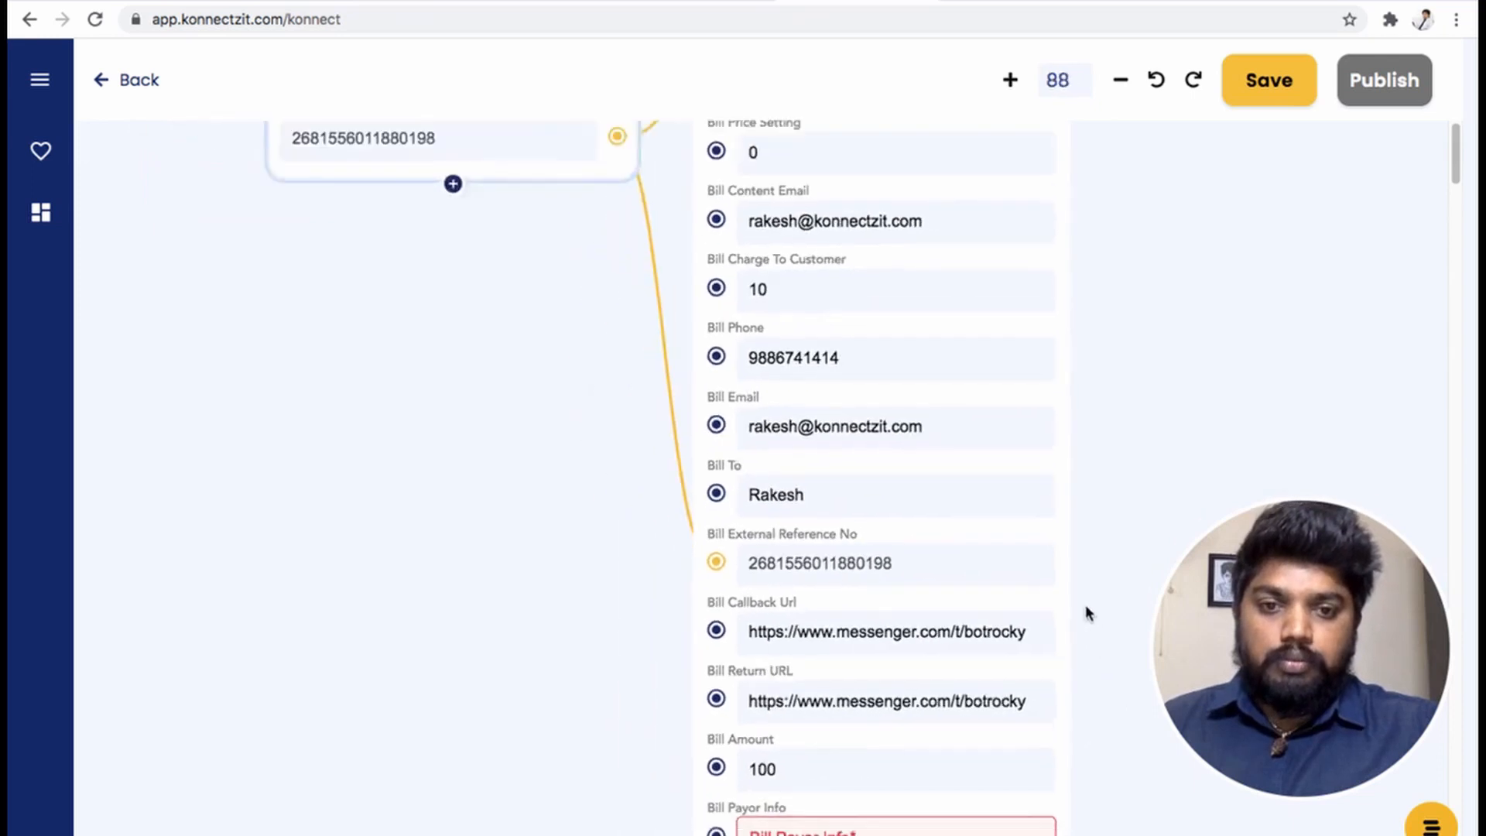
{"action": "left_click_drag", "start_coordinate": [687, 207], "coordinate": [772, 802]}
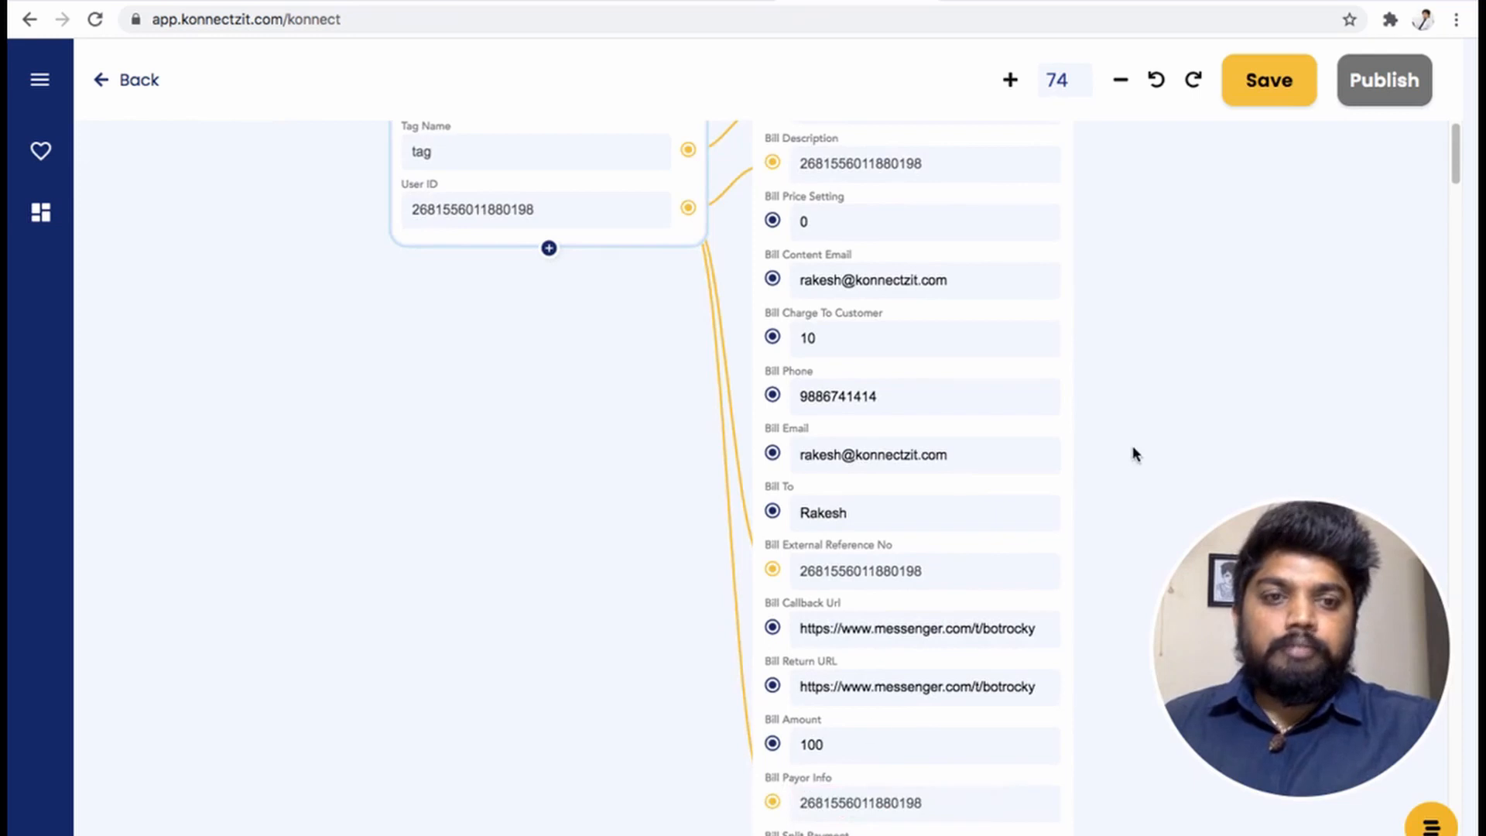
{"action": "left_click_drag", "start_coordinate": [1110, 299], "coordinate": [1037, 802]}
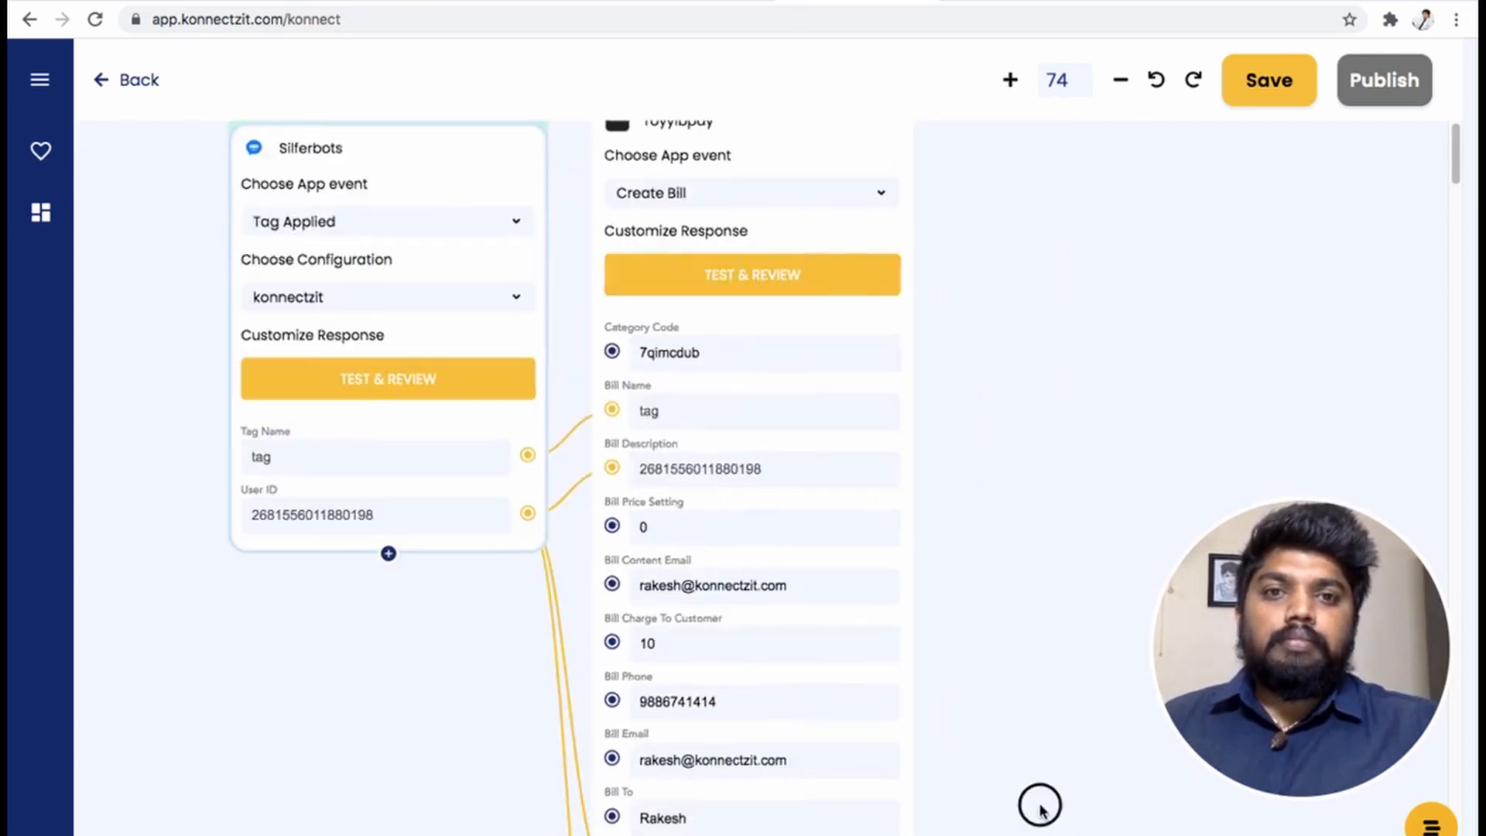
- Test the Toyyibpay Create Bill step so it creates a bill and returns response fields
{"action": "left_click_drag", "start_coordinate": [1043, 291], "coordinate": [1057, 398]}
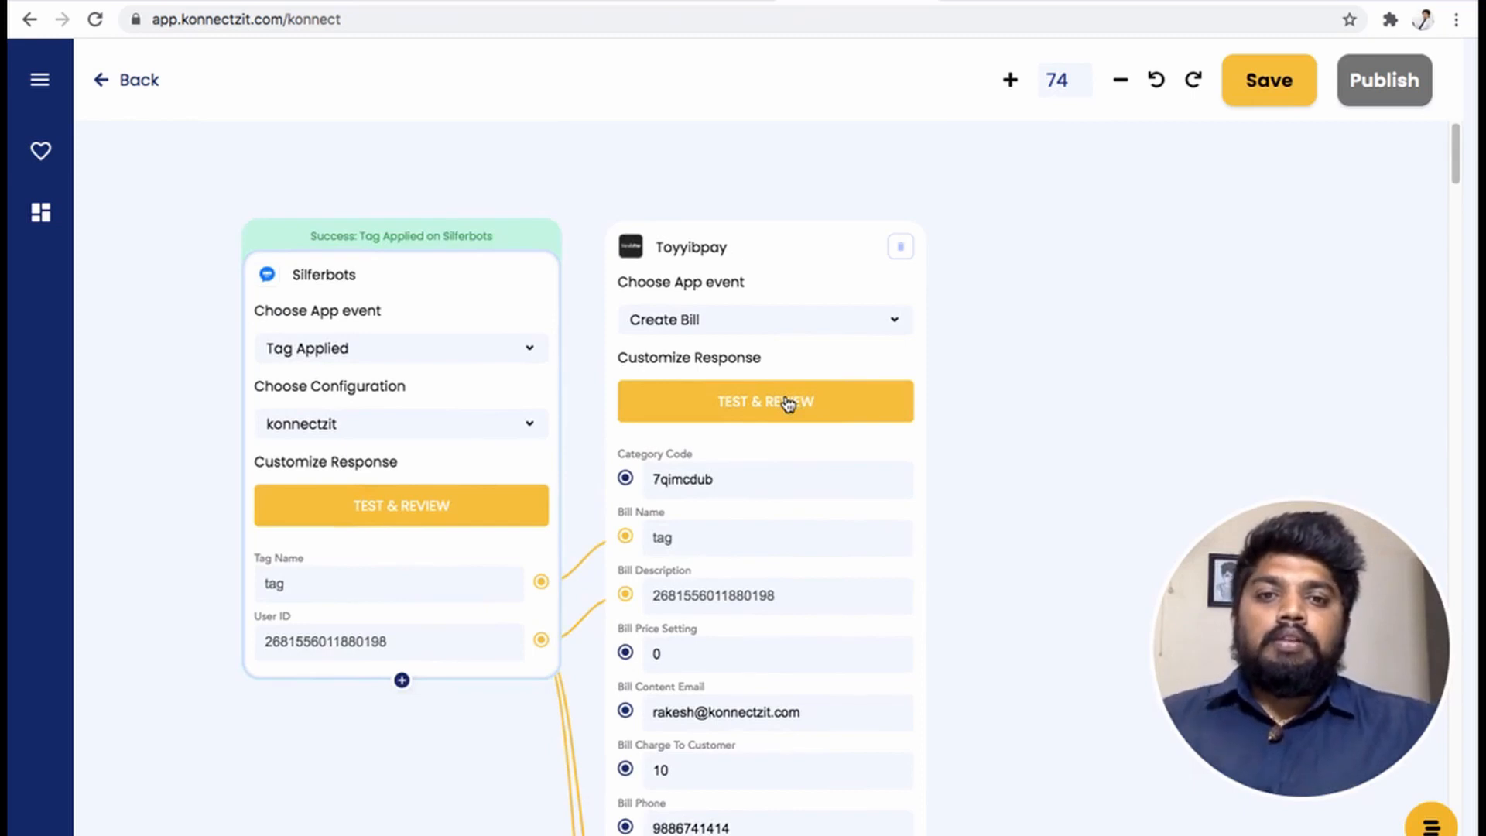
{"action": "left_click", "coordinate": [787, 403]}
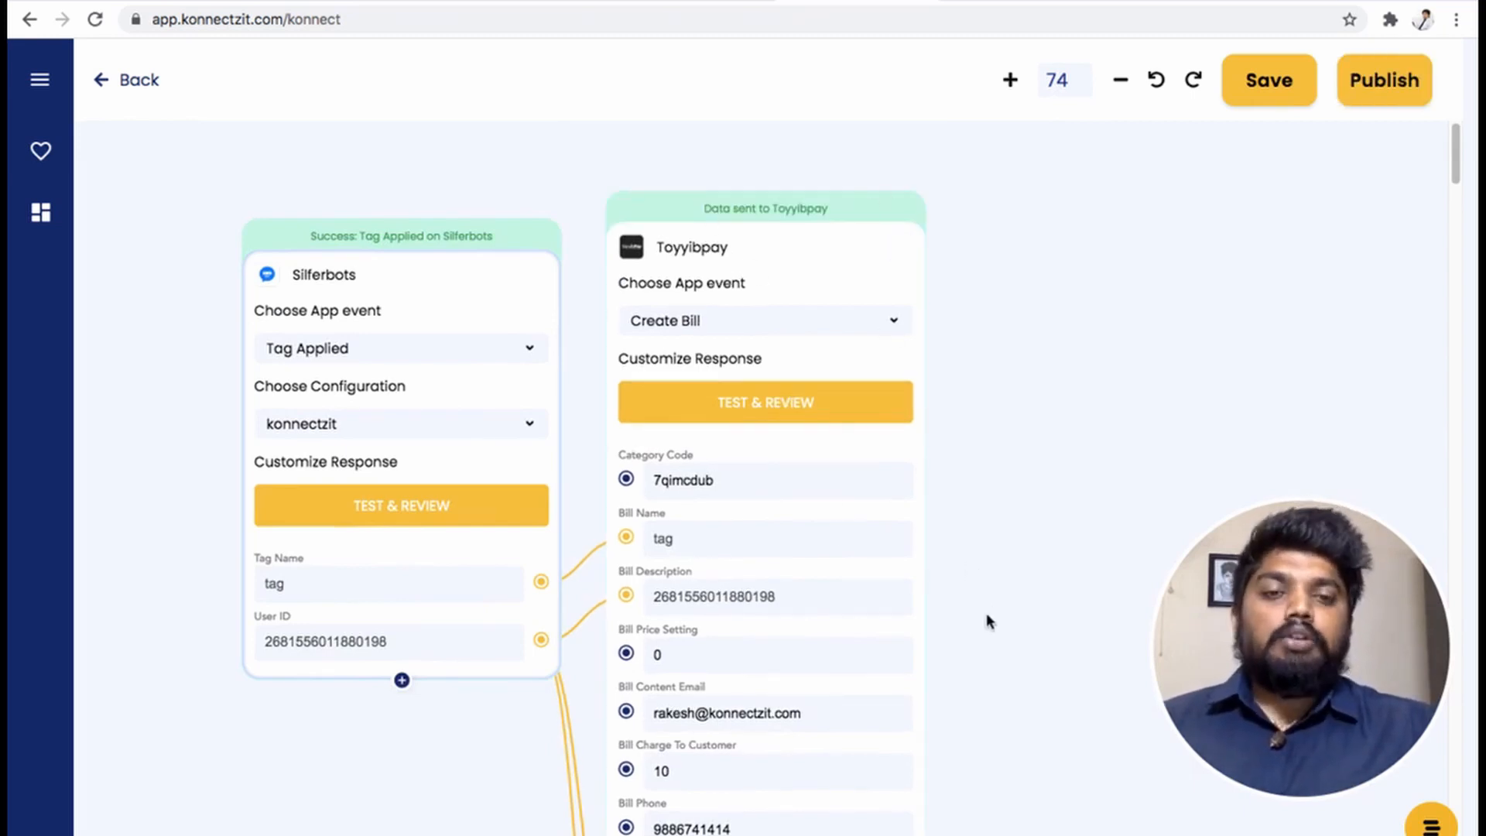
{"action": "scroll", "coordinate": [1004, 481], "scroll_direction": "down", "scroll_amount": 5}
{"action": "scroll", "coordinate": [1012, 471], "scroll_direction": "down", "scroll_amount": 6}
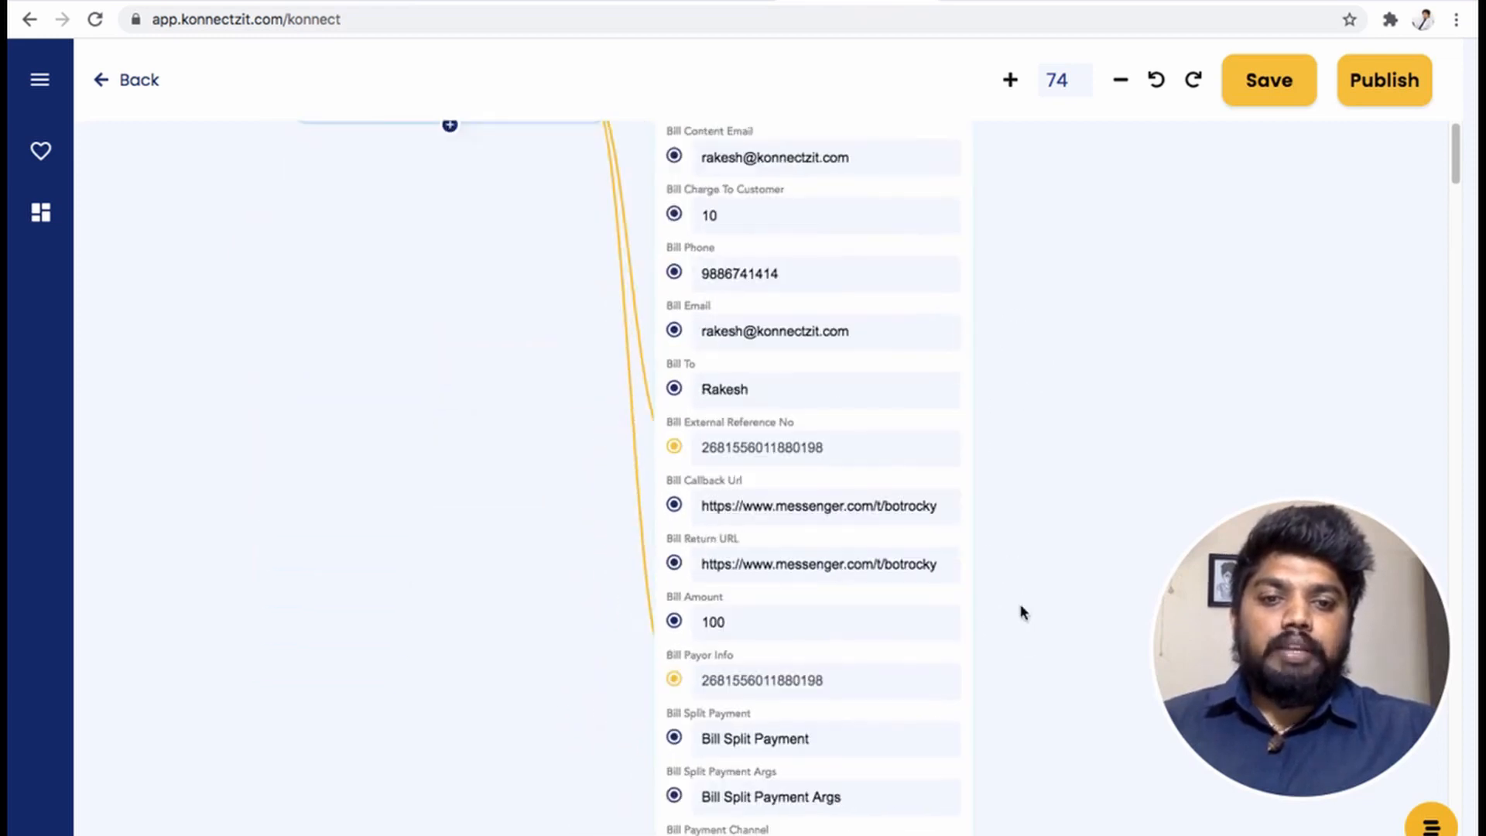
{"action": "left_click", "coordinate": [824, 723]}
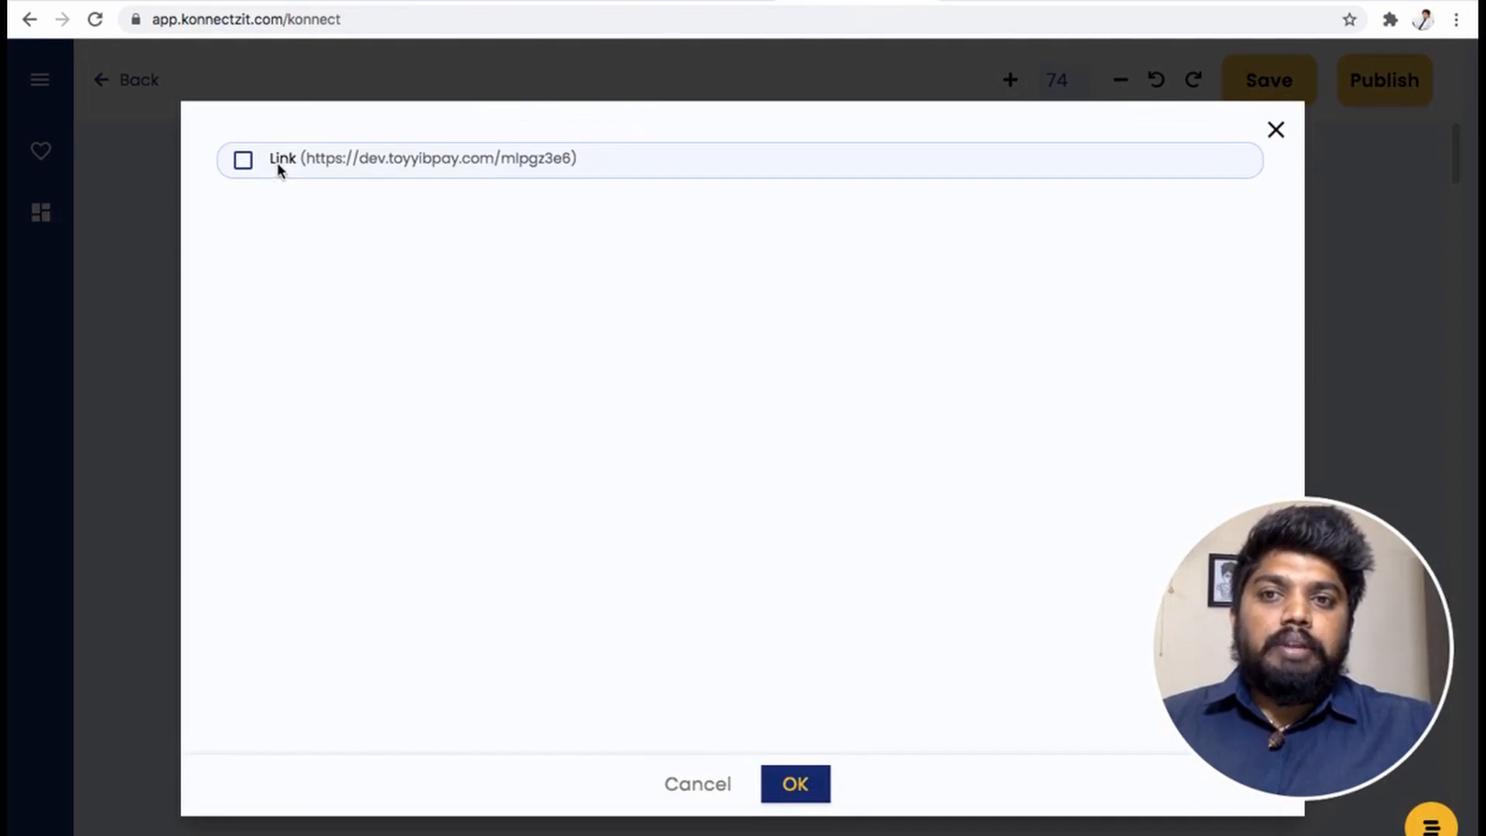
- Add the Toyyibpay response's Link field to the Create Bill step
{"action": "left_click", "coordinate": [271, 160]}
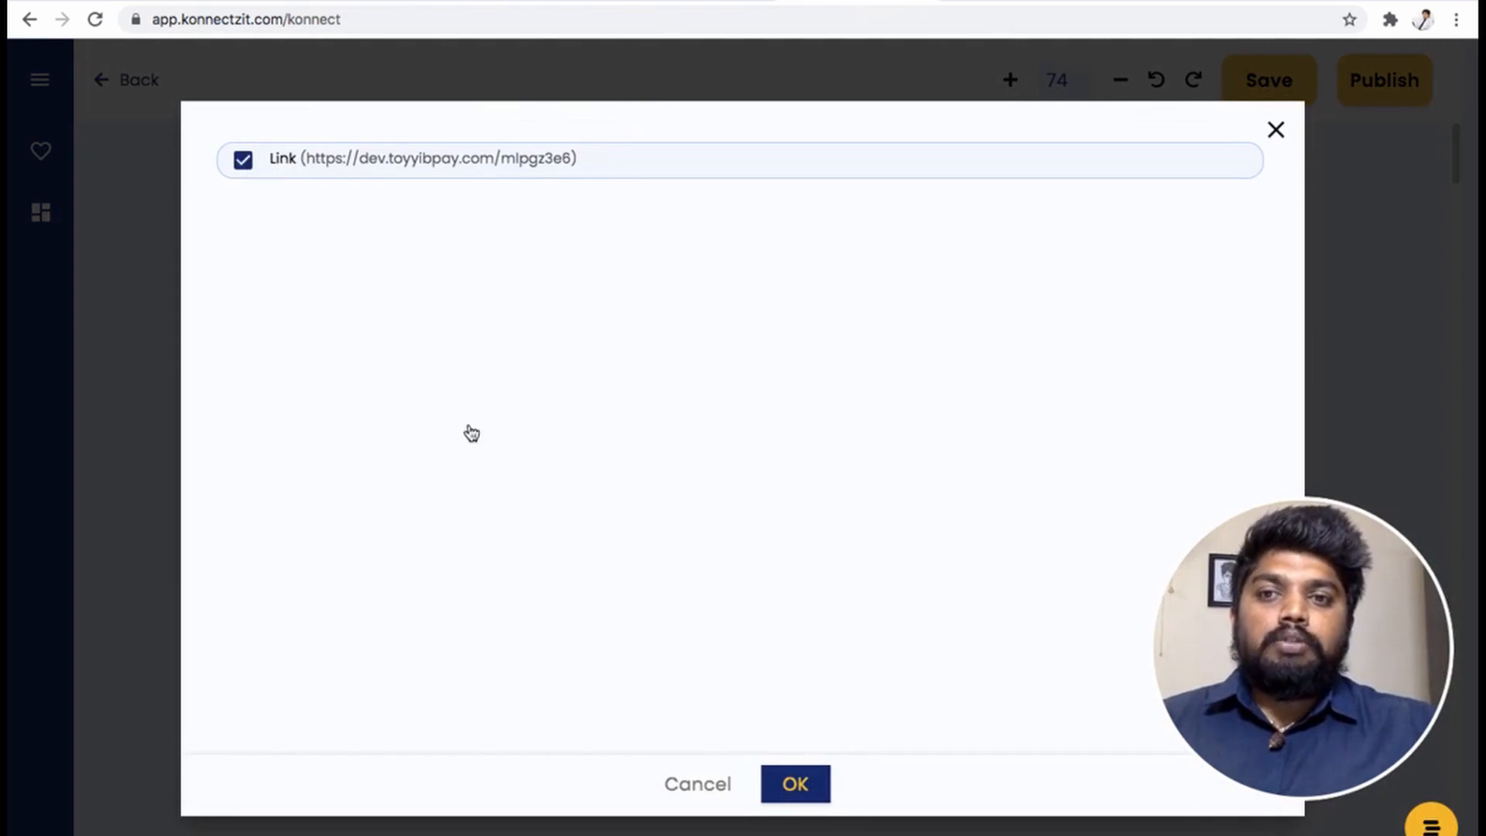
{"action": "left_click", "coordinate": [795, 785]}
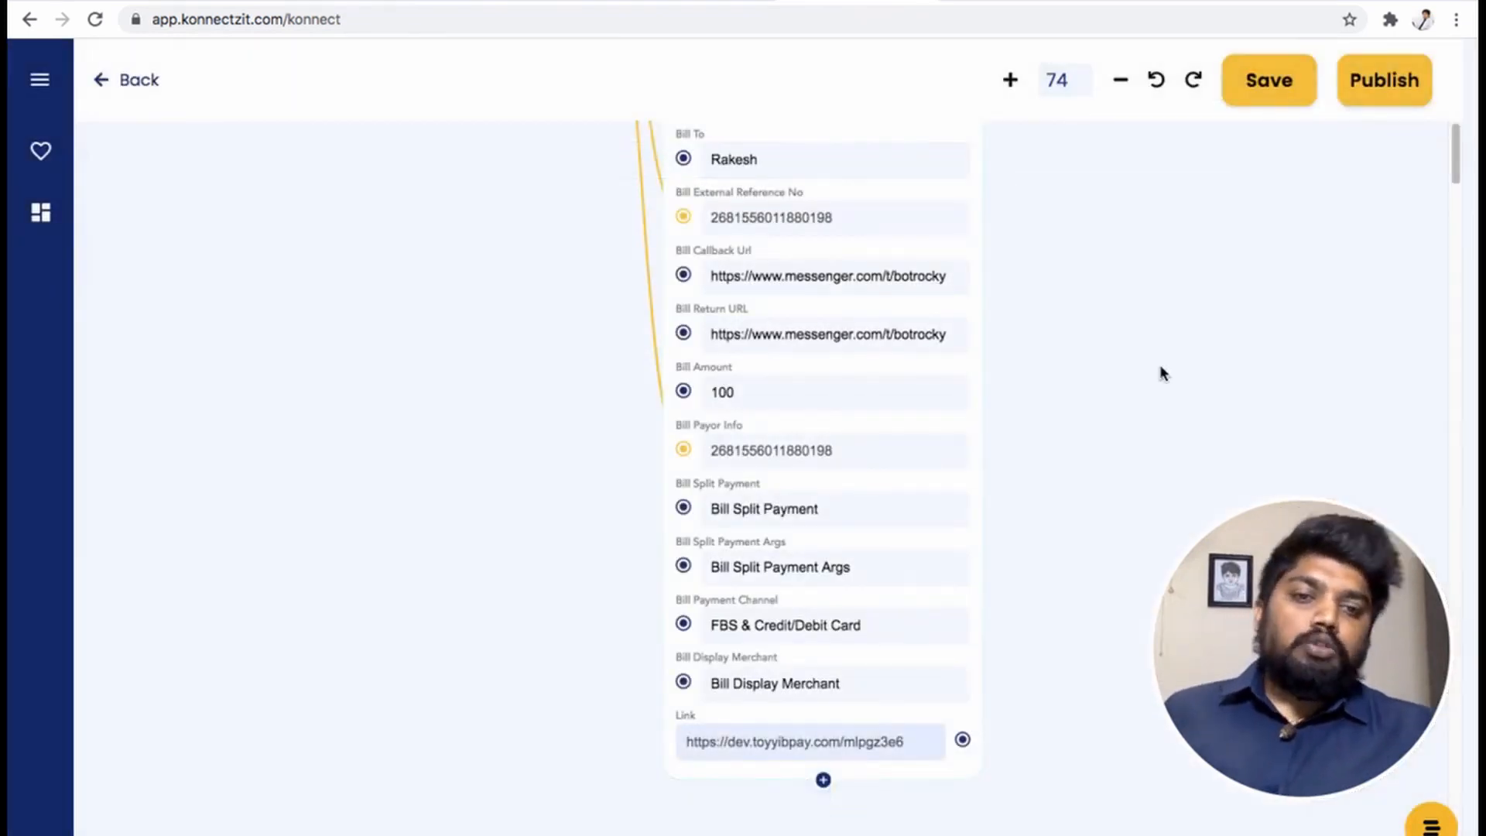
{"action": "left_click_drag", "start_coordinate": [1159, 343], "coordinate": [967, 825]}
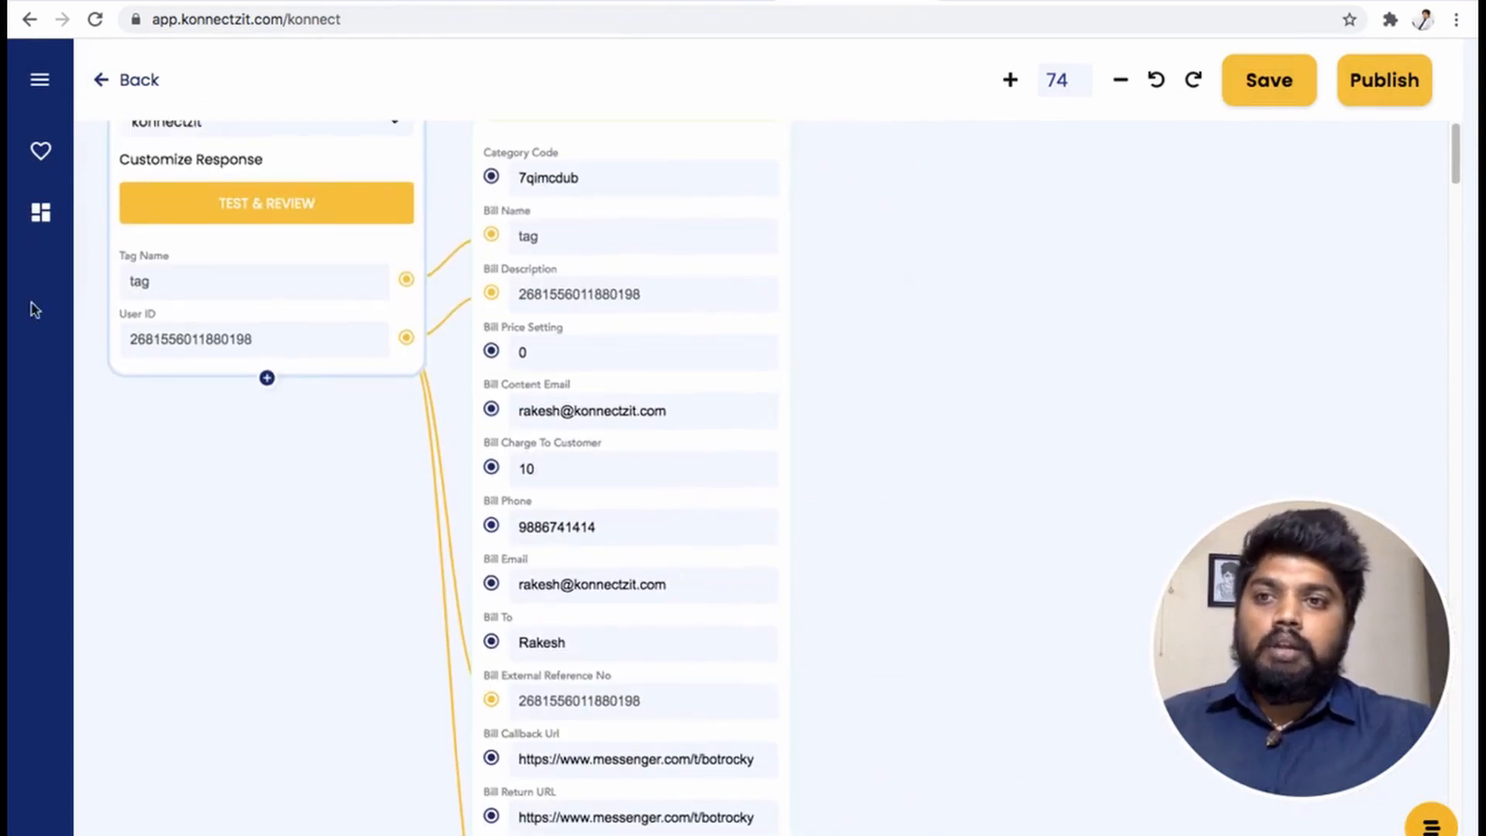
- Add a Silferbots step after Toyyibpay and choose Send Message as its action
{"action": "left_click", "coordinate": [37, 94]}
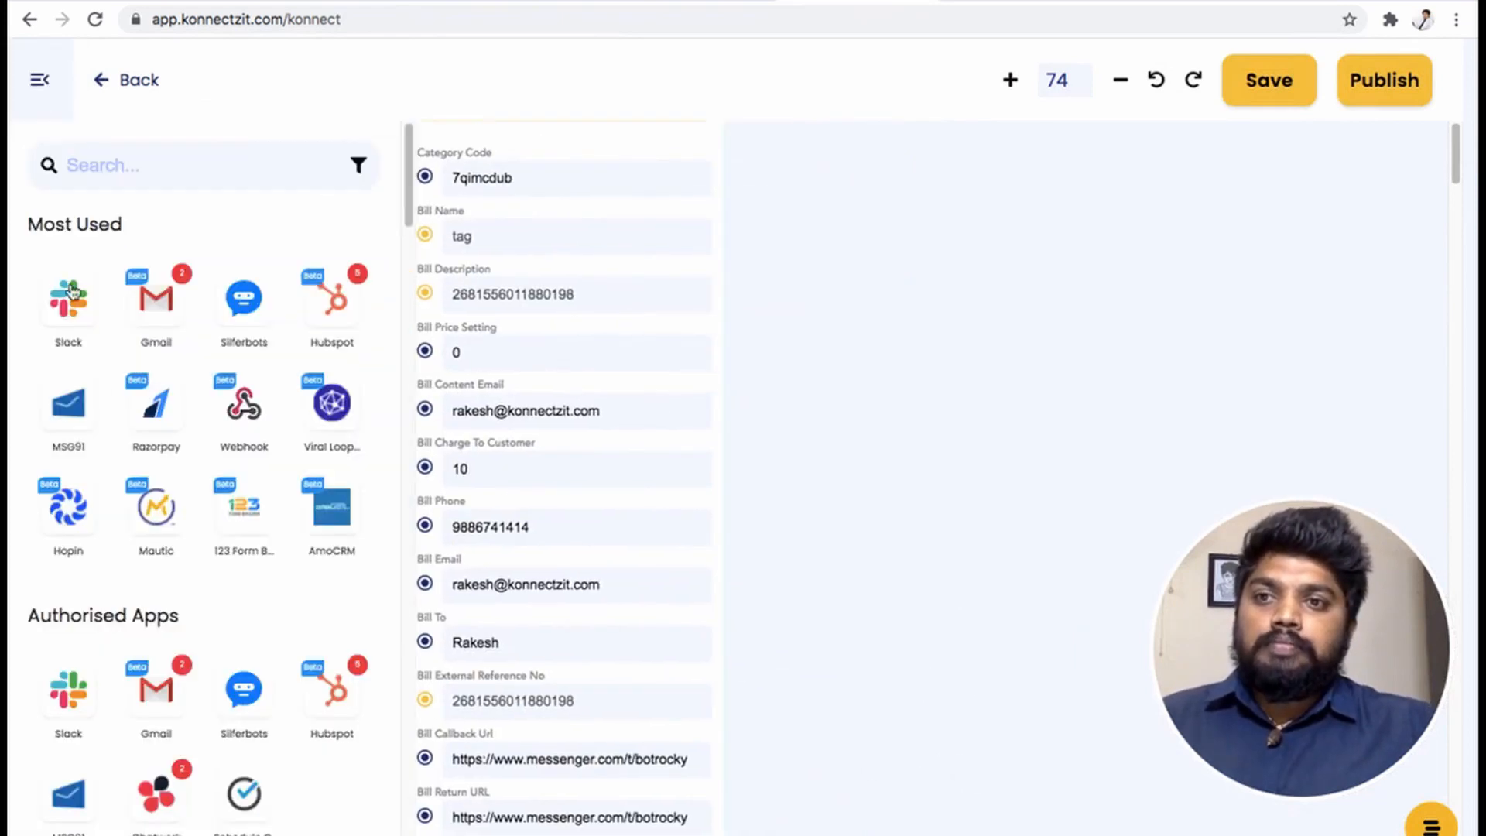
{"action": "scroll", "coordinate": [179, 673], "scroll_direction": "down", "scroll_amount": 2}
{"action": "left_click_drag", "start_coordinate": [244, 517], "coordinate": [877, 249]}
{"action": "left_click", "coordinate": [40, 82]}
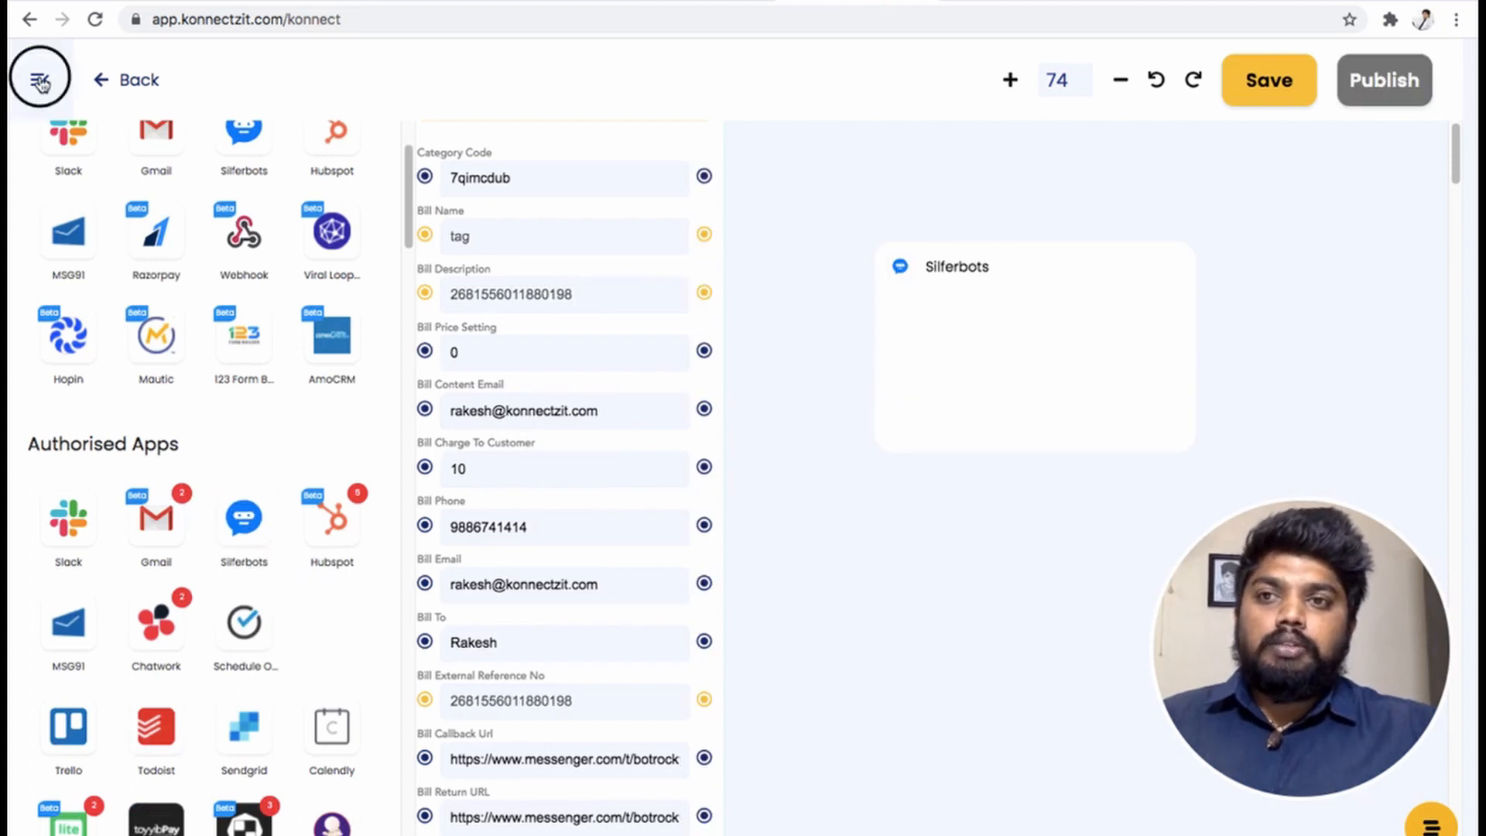
{"action": "left_click_drag", "start_coordinate": [1065, 269], "coordinate": [974, 175]}
{"action": "left_click", "coordinate": [981, 245]}
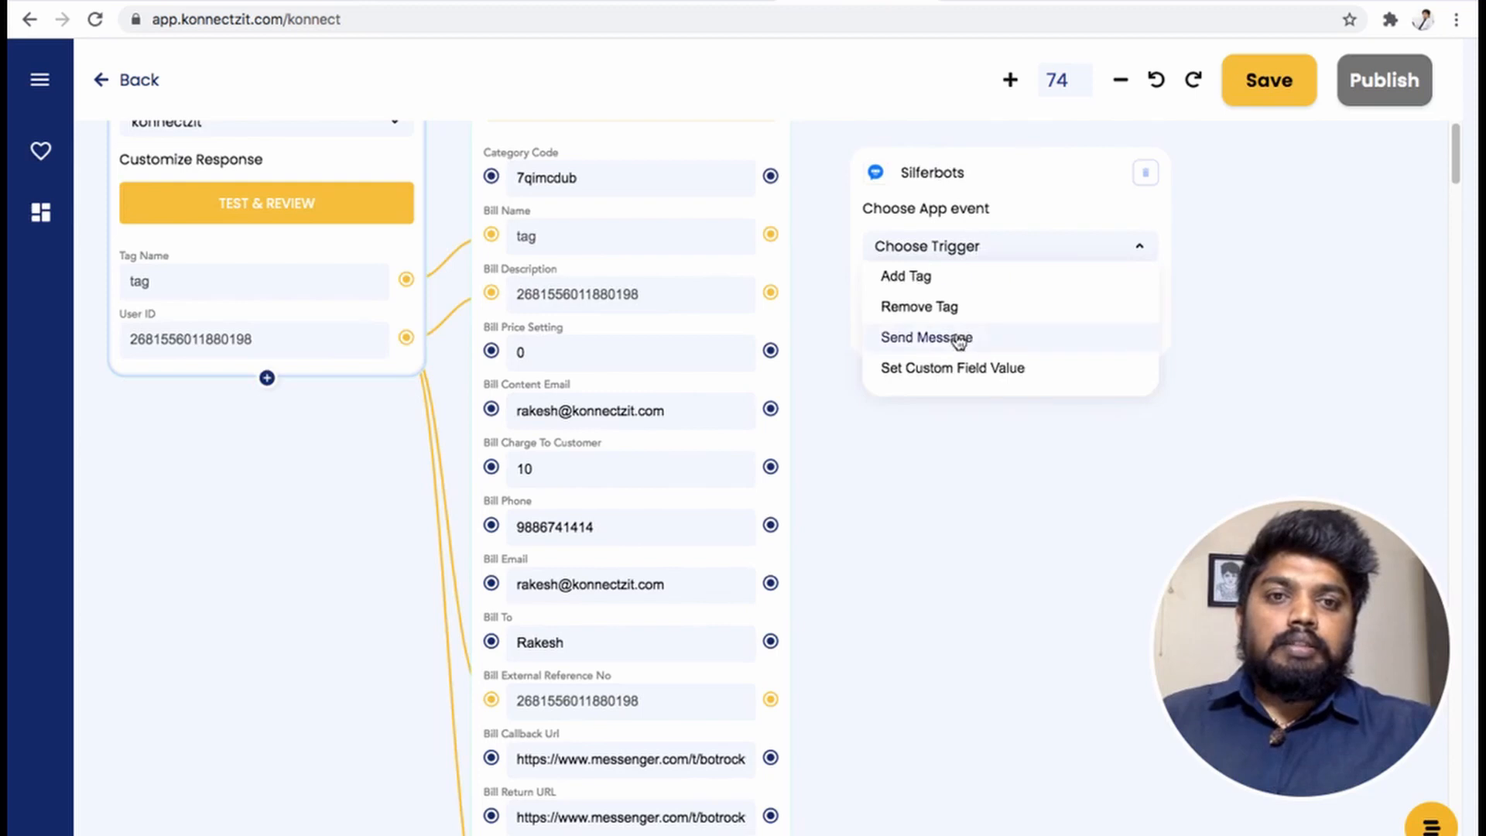
{"action": "left_click", "coordinate": [960, 339]}
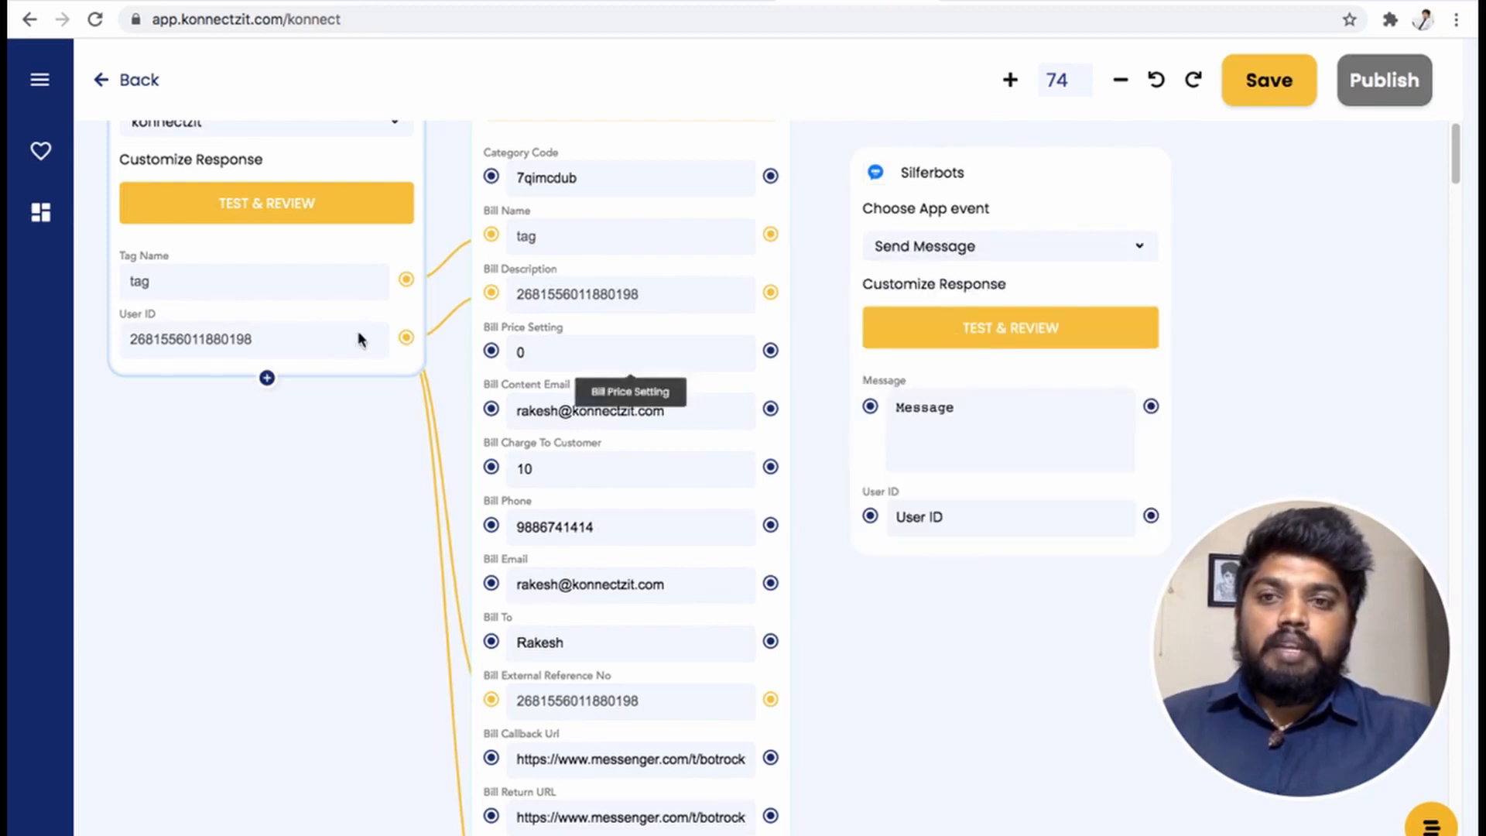
- Map the trigger's User ID to the recipient and the Toyyibpay payment Link to the Message field
{"action": "left_click_drag", "start_coordinate": [405, 338], "coordinate": [870, 515]}
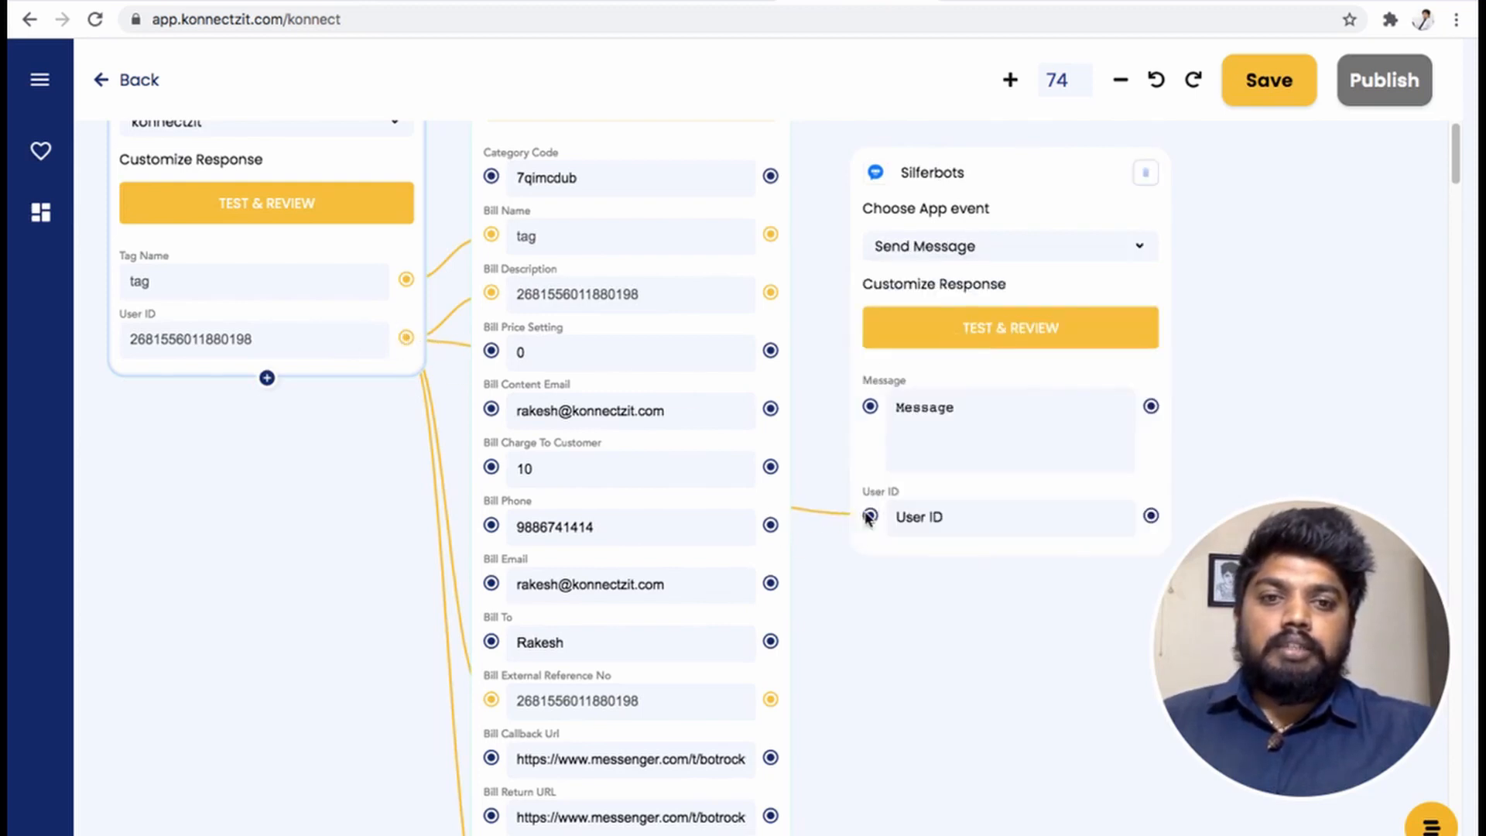
{"action": "left_click_drag", "start_coordinate": [852, 691], "coordinate": [855, 485]}
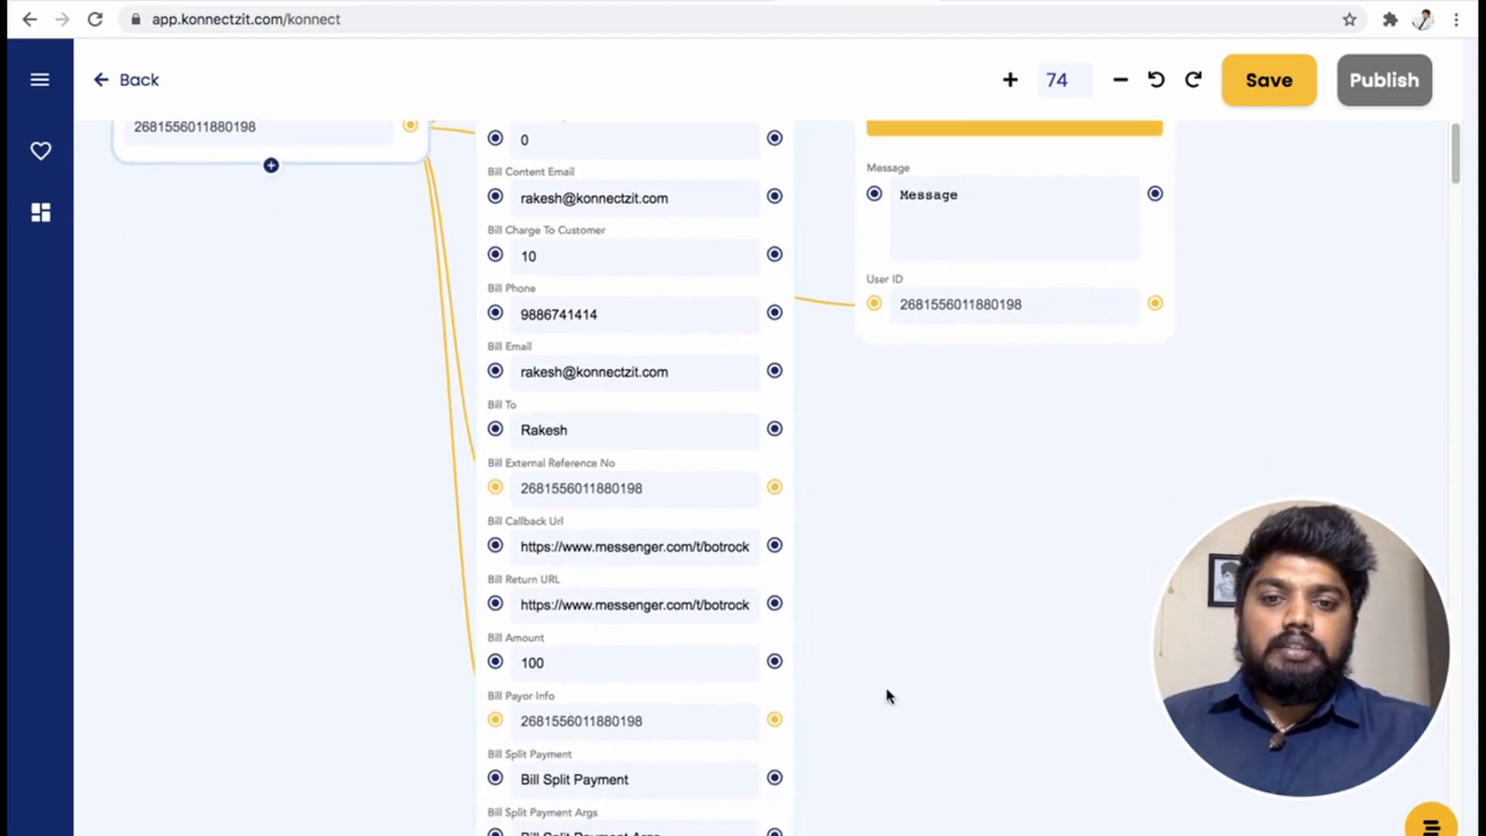
{"action": "left_click_drag", "start_coordinate": [888, 695], "coordinate": [888, 601]}
{"action": "left_click_drag", "start_coordinate": [882, 750], "coordinate": [862, 549]}
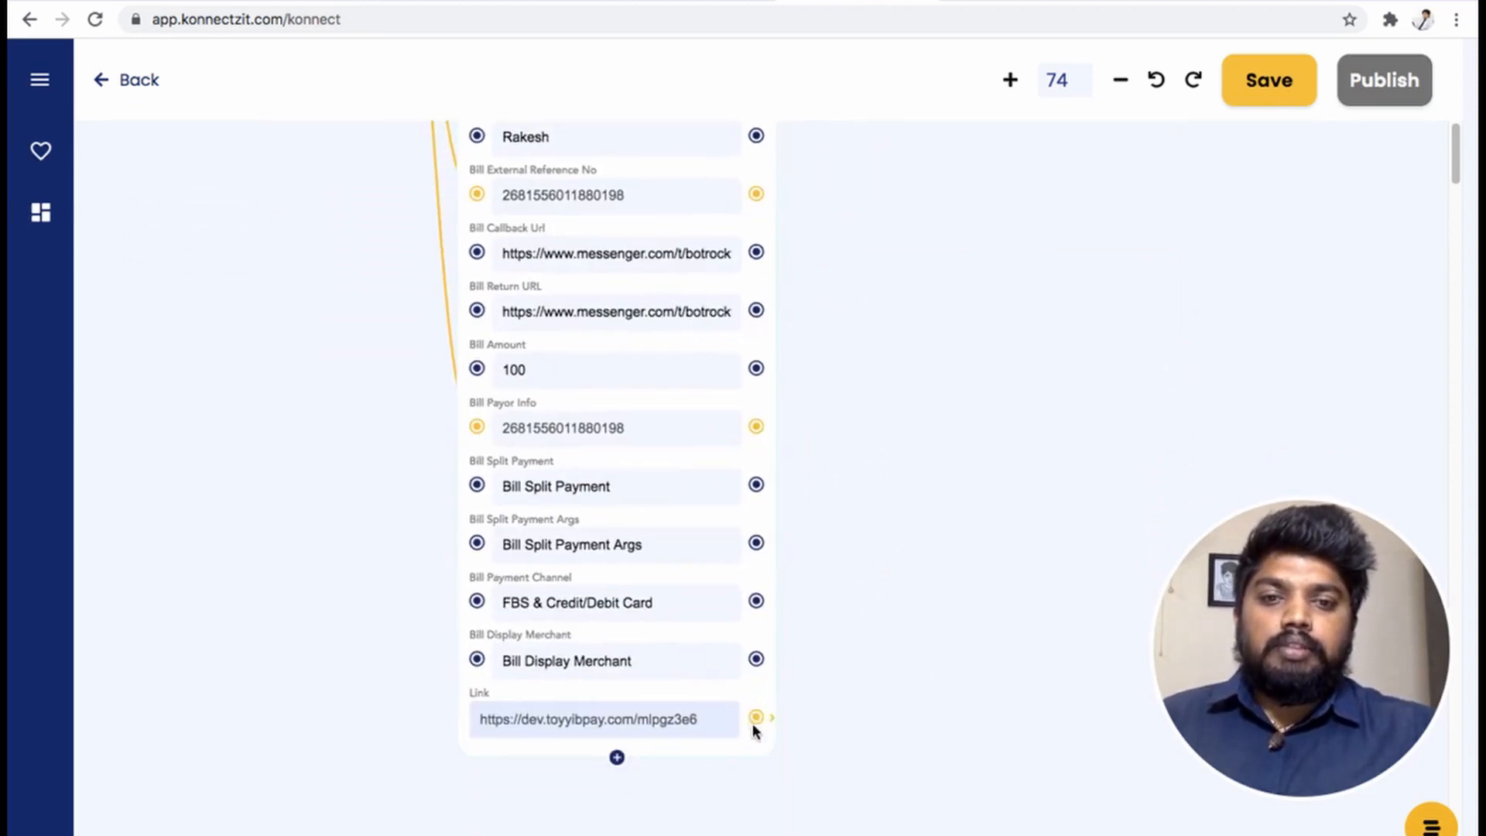
{"action": "left_click_drag", "start_coordinate": [755, 720], "coordinate": [907, 383]}
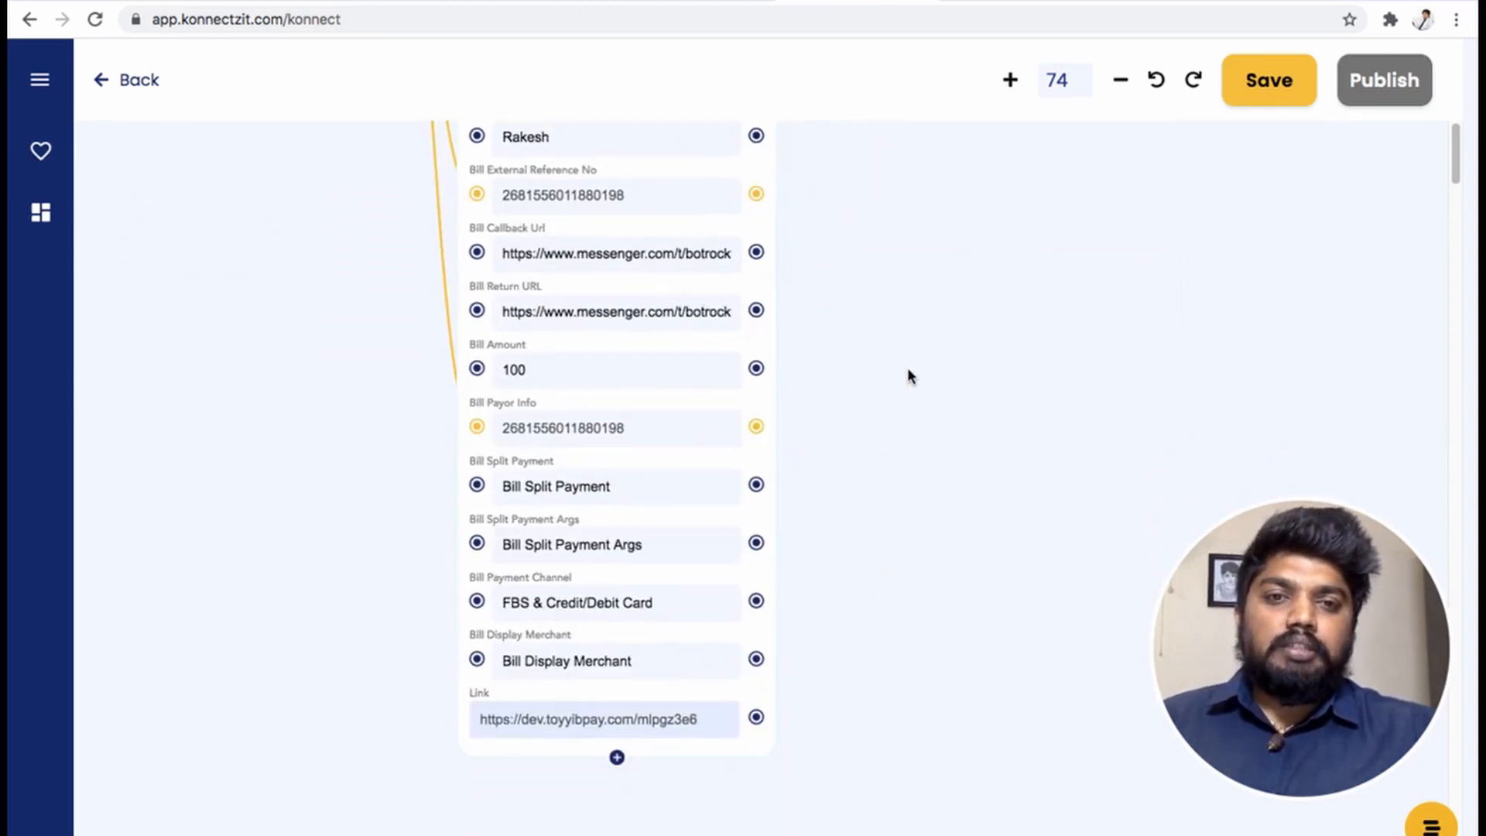
{"action": "scroll", "coordinate": [909, 377], "scroll_direction": "up", "scroll_amount": 1}
{"action": "scroll", "coordinate": [909, 377], "scroll_direction": "down", "scroll_amount": 5}
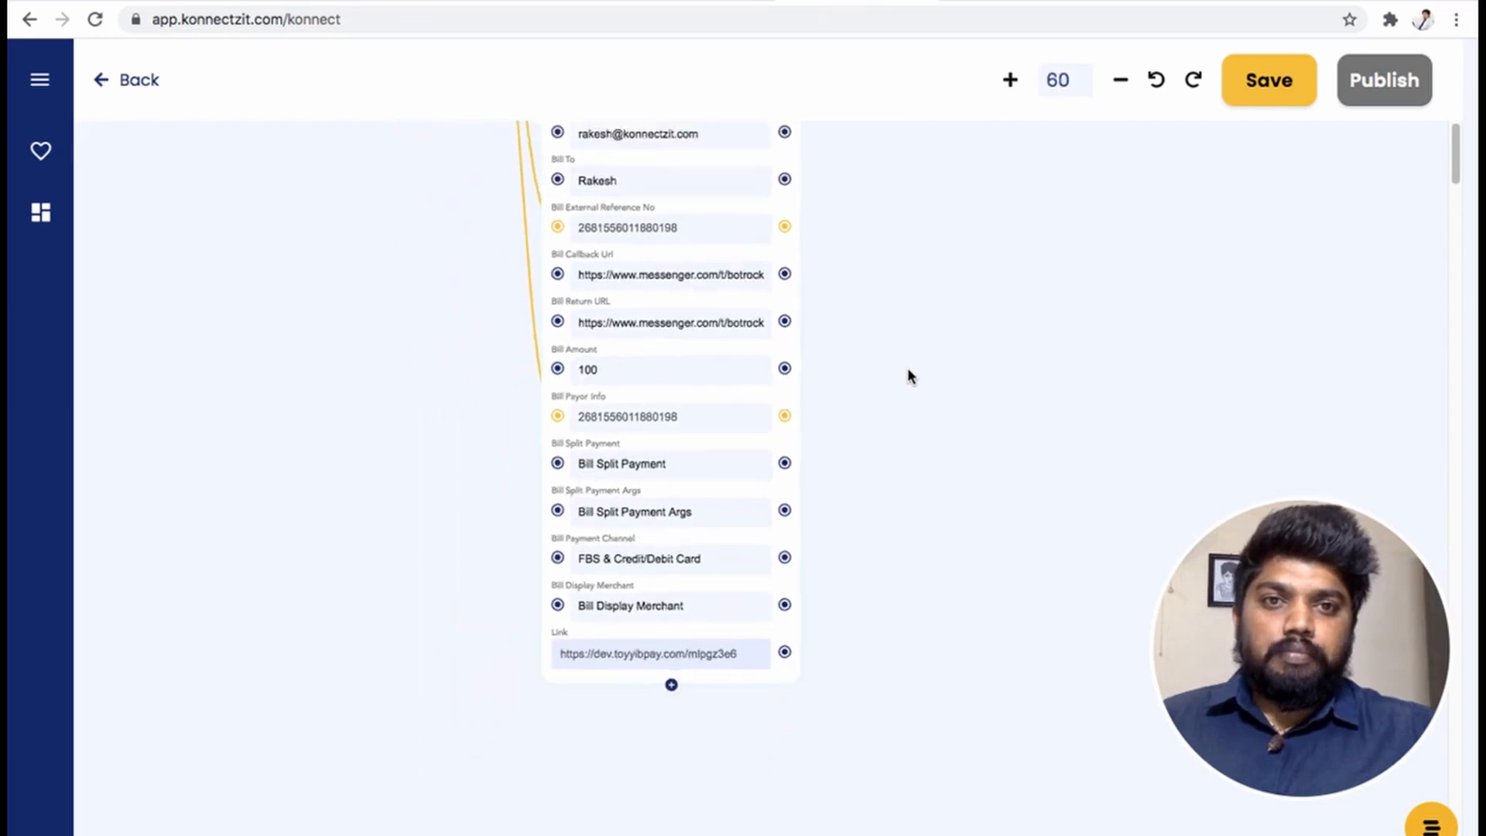
{"action": "scroll", "coordinate": [907, 367], "scroll_direction": "down", "scroll_amount": 3}
{"action": "left_click_drag", "start_coordinate": [947, 506], "coordinate": [888, 685]}
{"action": "left_click_drag", "start_coordinate": [747, 776], "coordinate": [811, 238]}
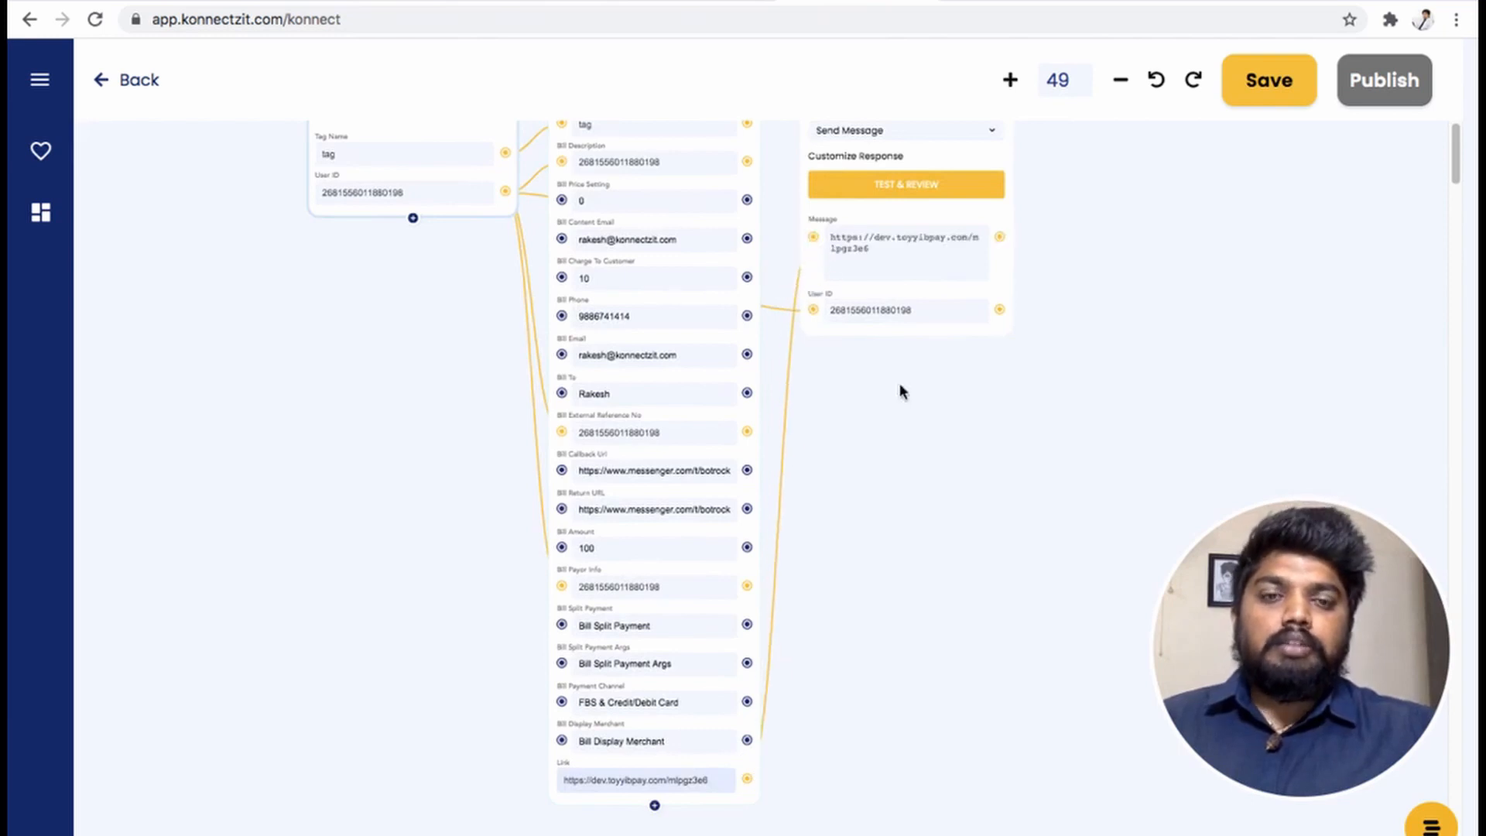
- Test the Silferbots Send Message step and confirm the link sends successfully
{"action": "left_click_drag", "start_coordinate": [1164, 235], "coordinate": [1160, 509]}
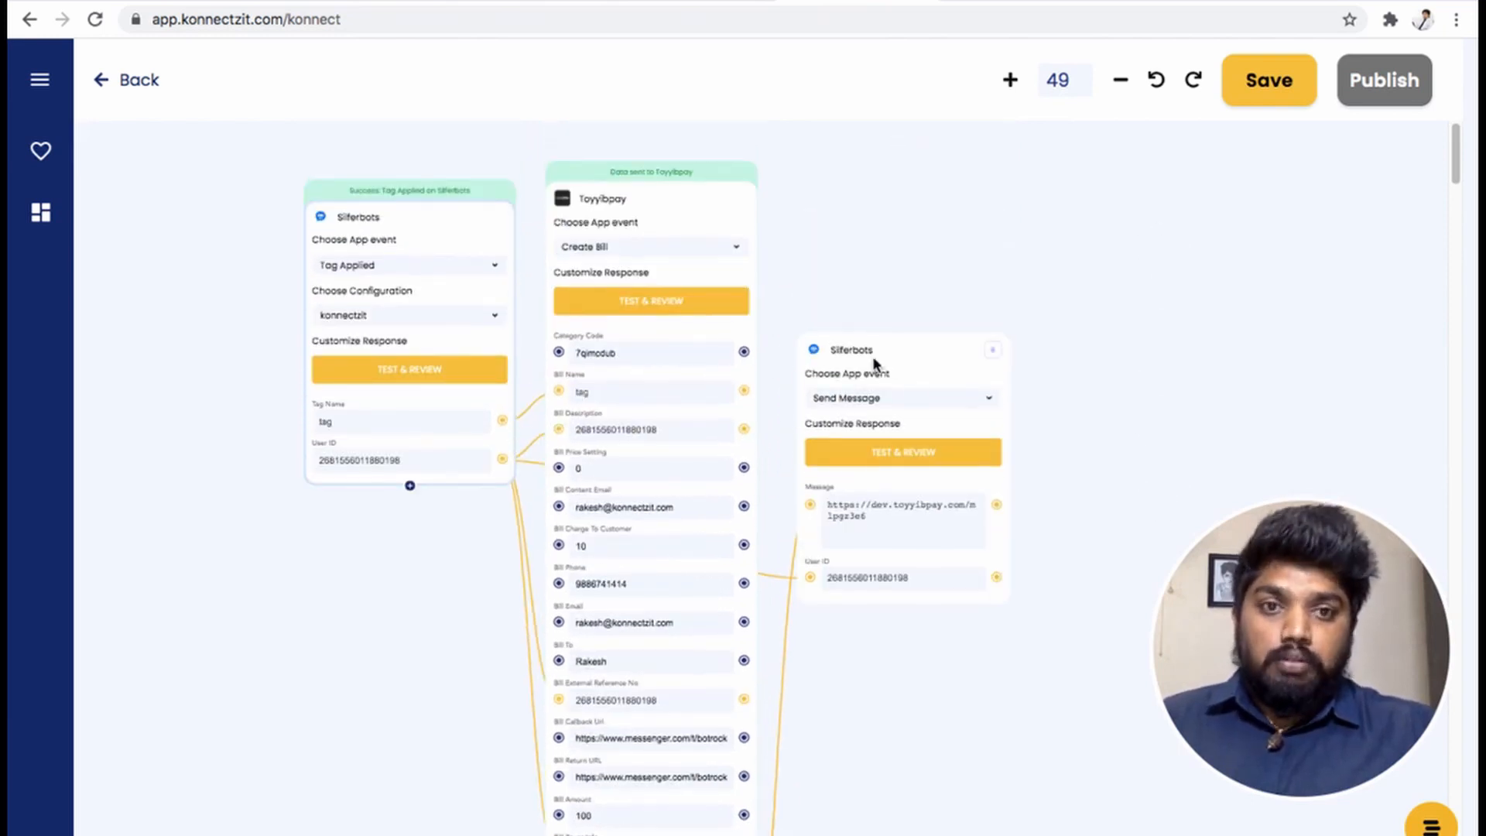
{"action": "left_click_drag", "start_coordinate": [875, 364], "coordinate": [908, 120]}
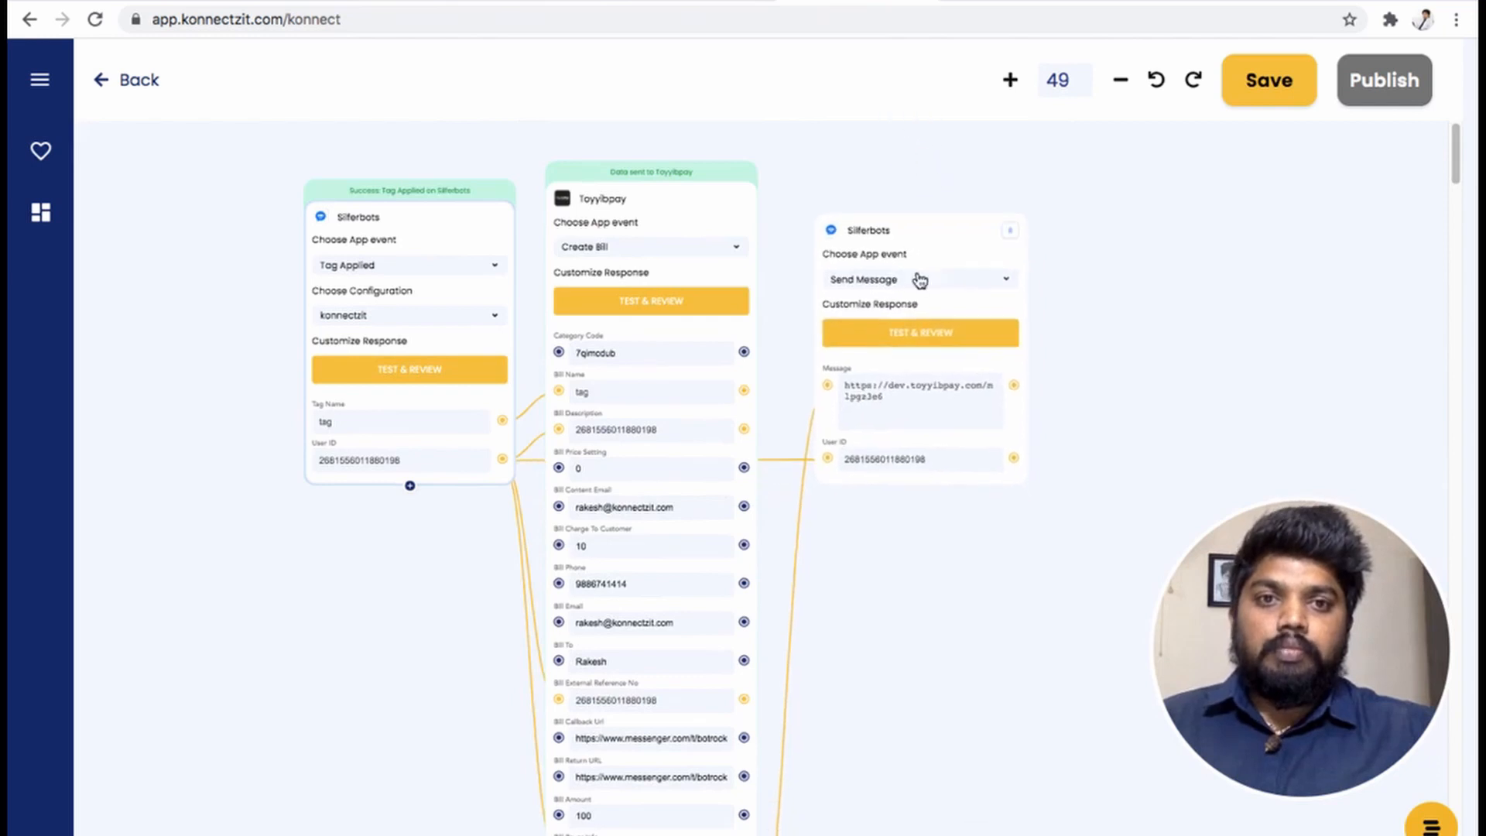
{"action": "left_click", "coordinate": [917, 331]}
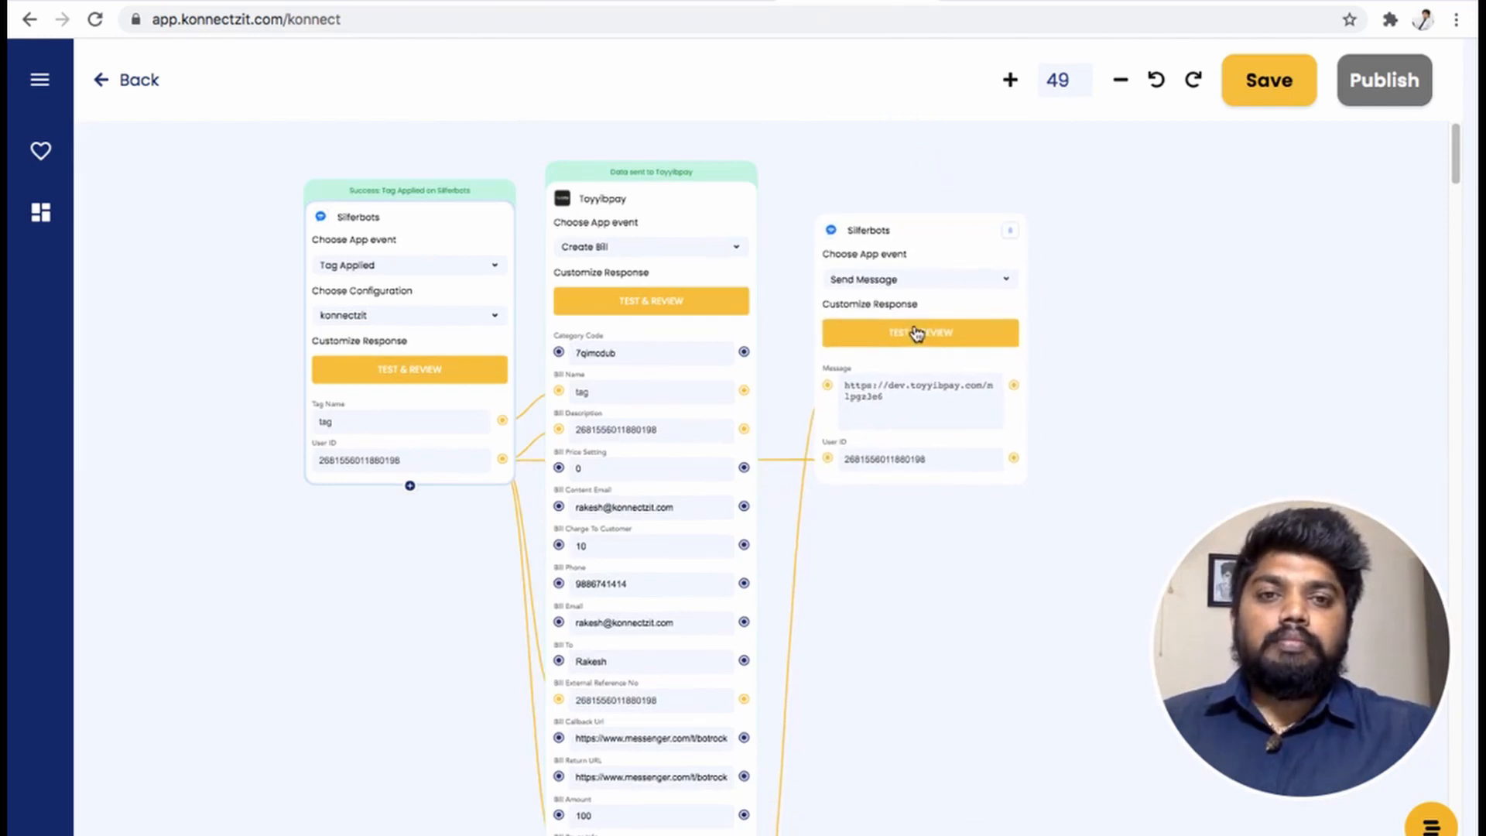
{"action": "left_click_drag", "start_coordinate": [894, 551], "coordinate": [983, 585]}
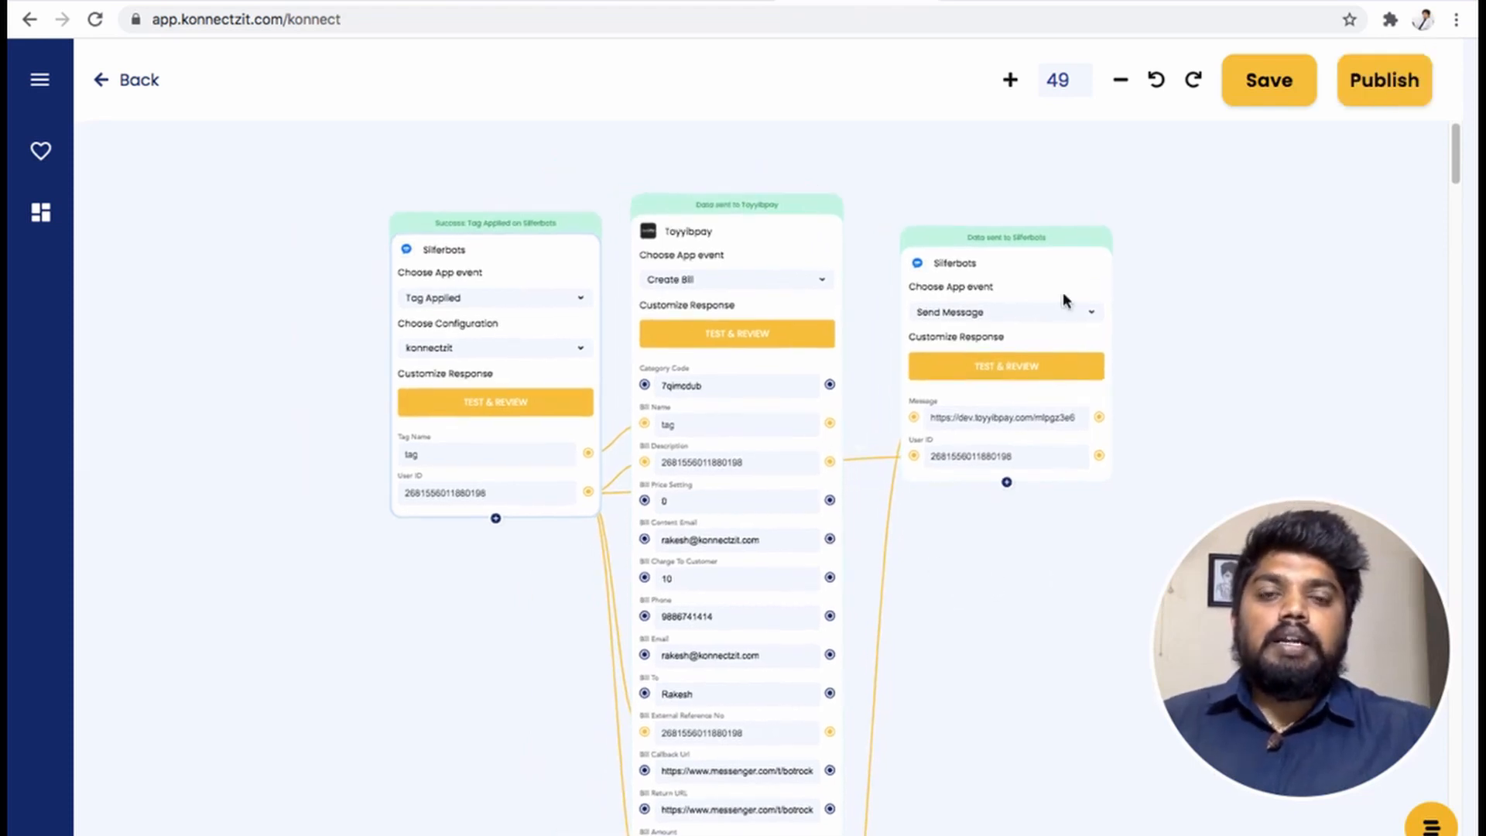
{"action": "scroll", "coordinate": [827, 394], "scroll_direction": "down", "scroll_amount": 2}
{"action": "scroll", "coordinate": [827, 395], "scroll_direction": "up", "scroll_amount": 1}
{"action": "scroll", "coordinate": [827, 395], "scroll_direction": "up", "scroll_amount": 5}
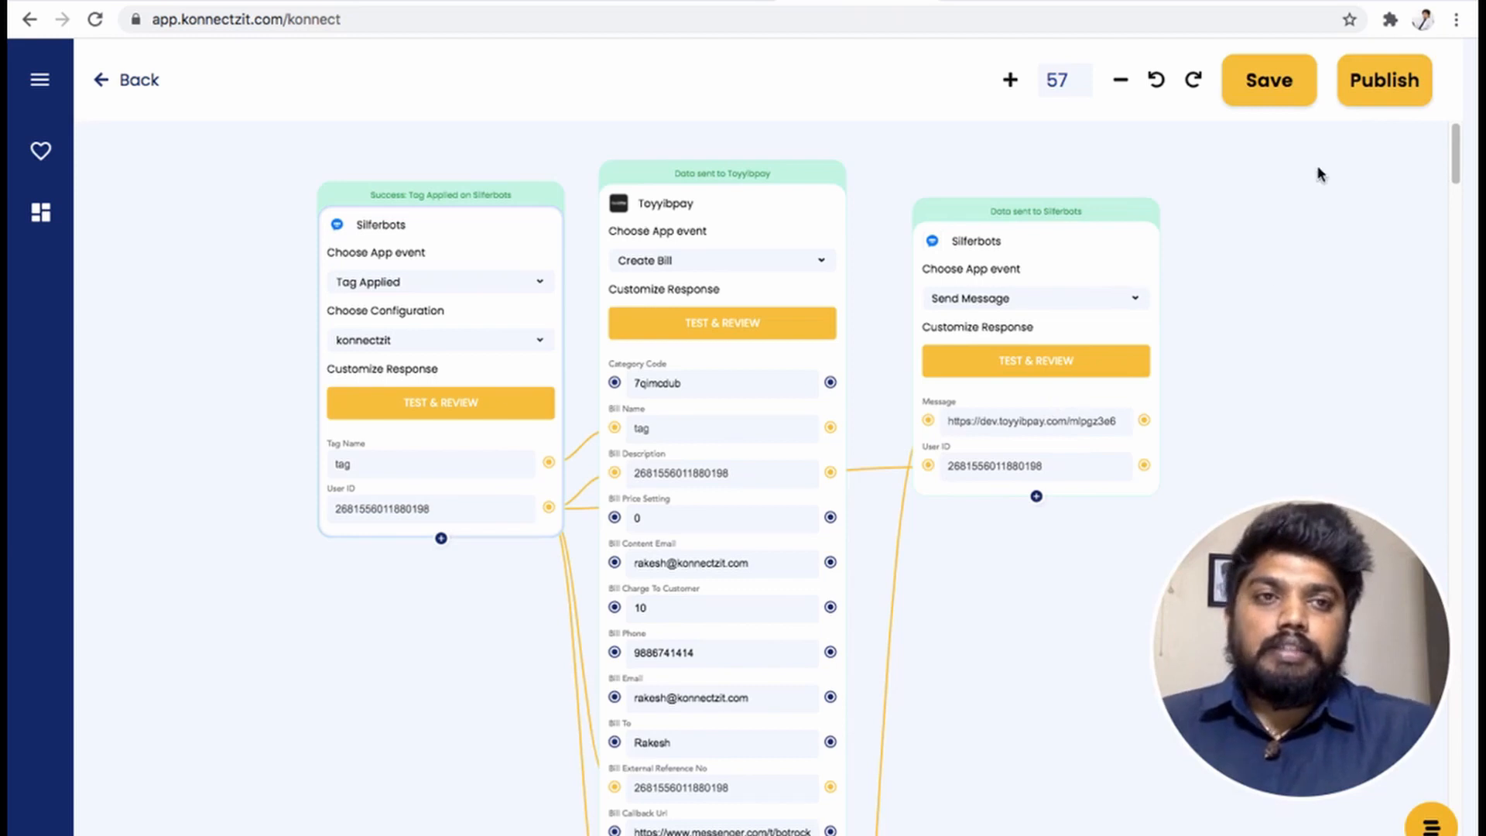
- Publish the konnect, check it is listed and switched on, then bring up the Bot Rocky chat
{"action": "left_click", "coordinate": [1384, 92]}
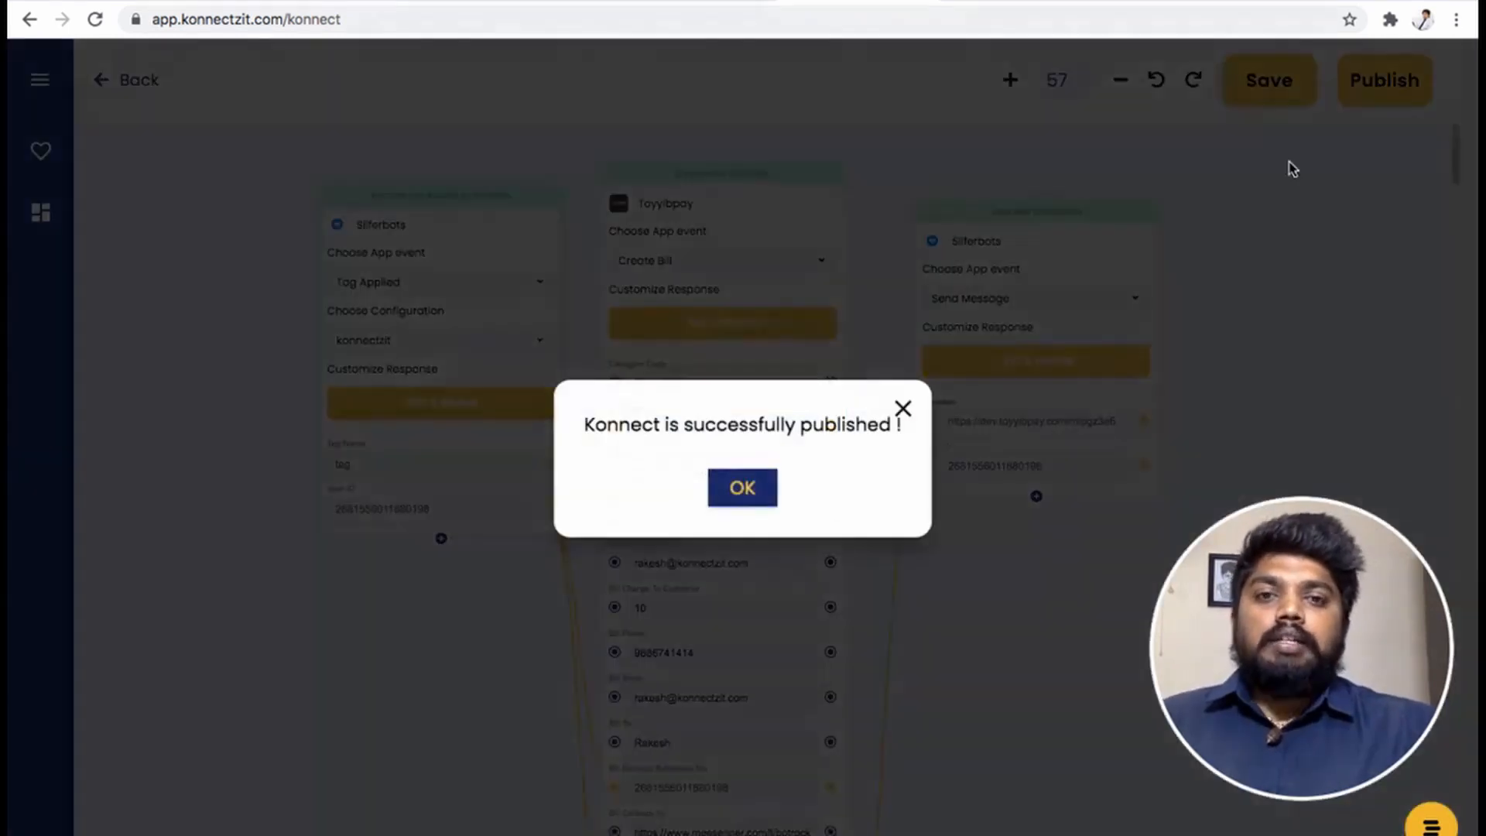
{"action": "left_click", "coordinate": [741, 487]}
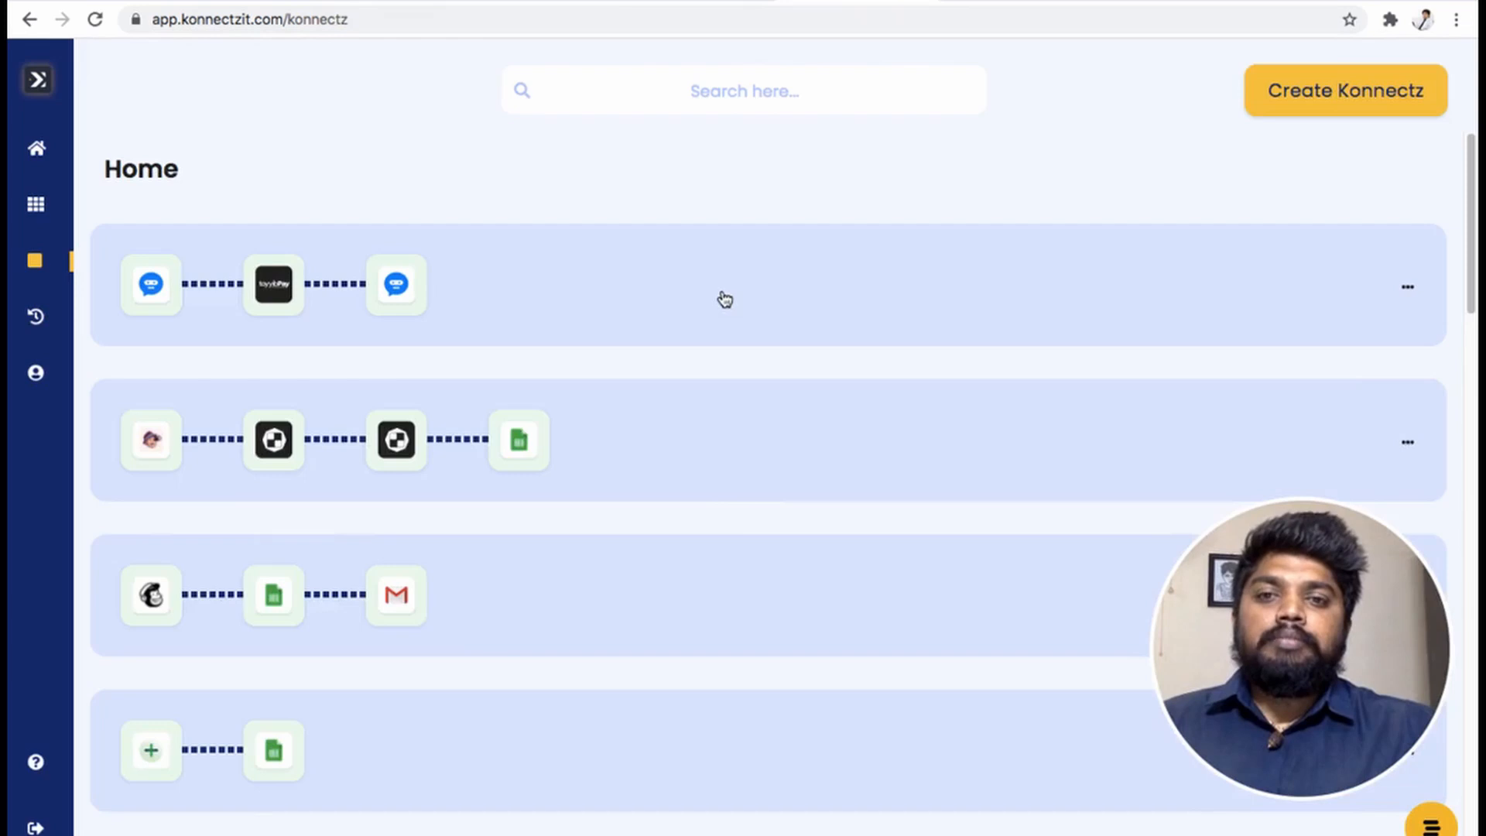
{"action": "left_click", "coordinate": [718, 326]}
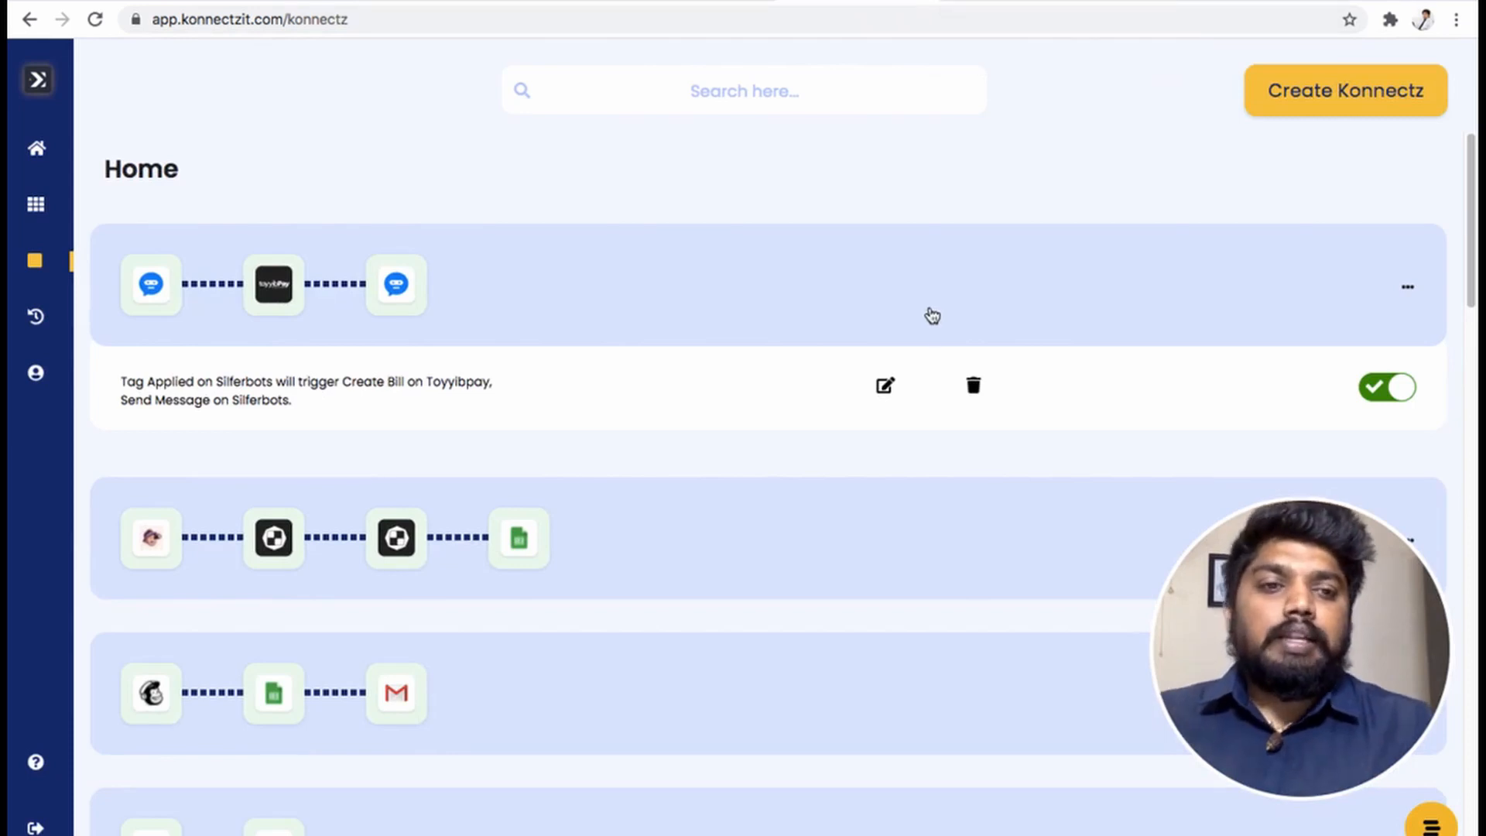
{"action": "left_click", "coordinate": [1003, 2]}
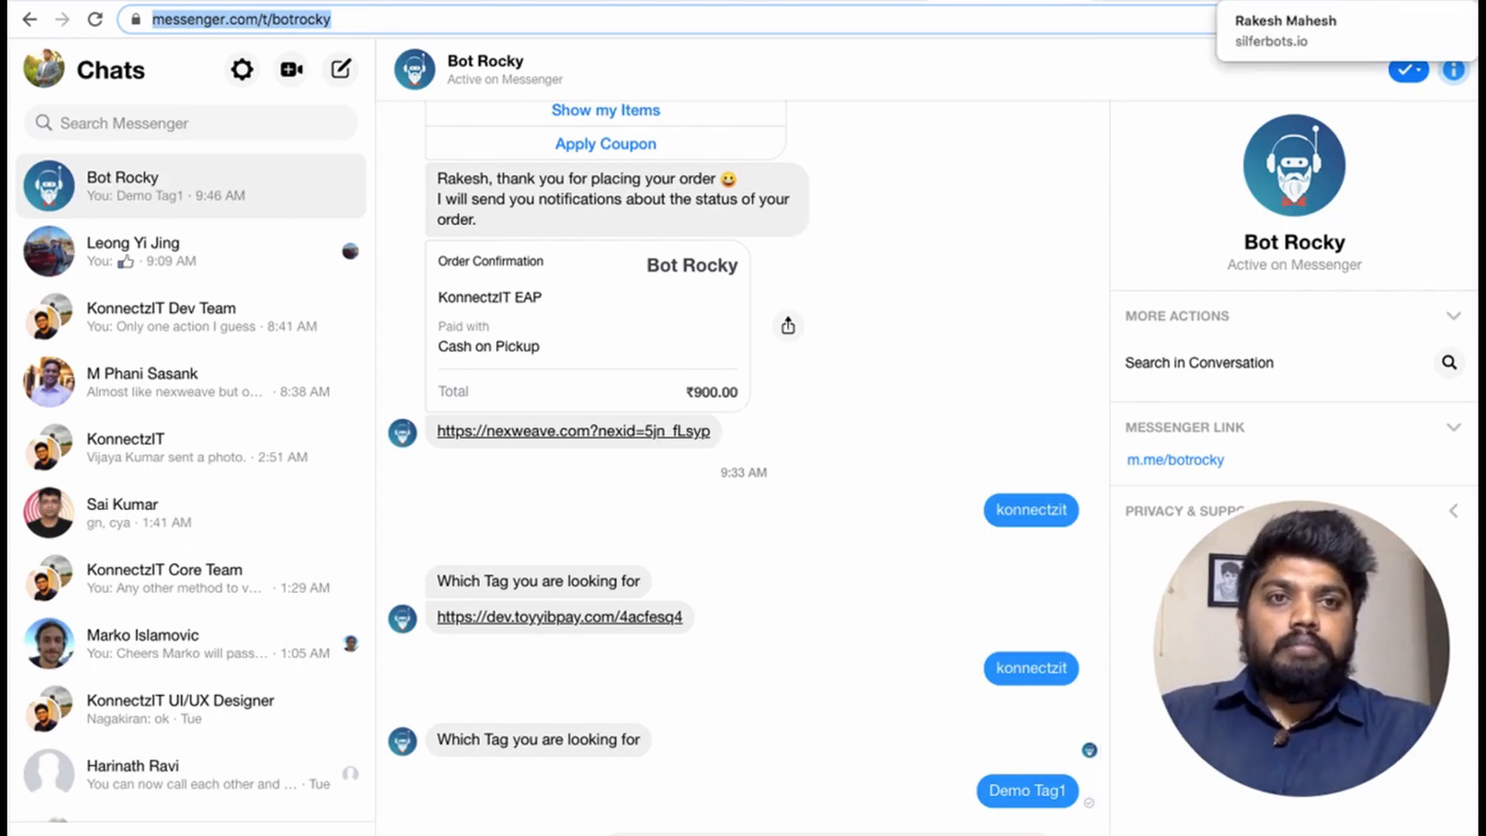
- Review the Silferbots flow's Send Message #1 node with its Demo Tag1 and Demo Tag2 buttons
{"action": "left_click", "coordinate": [1269, 2]}
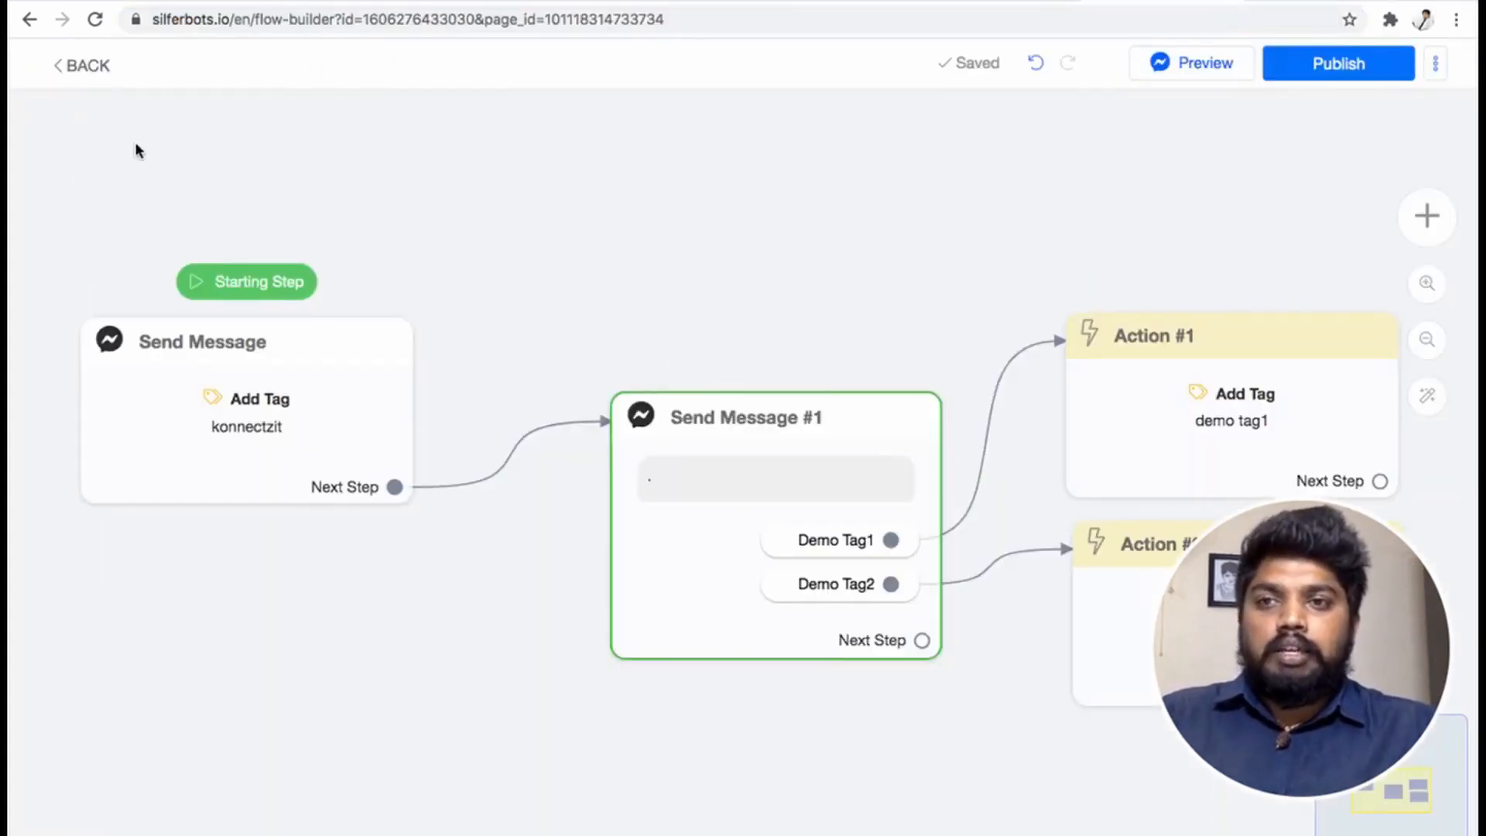
{"action": "mouse_move", "coordinate": [324, 358]}
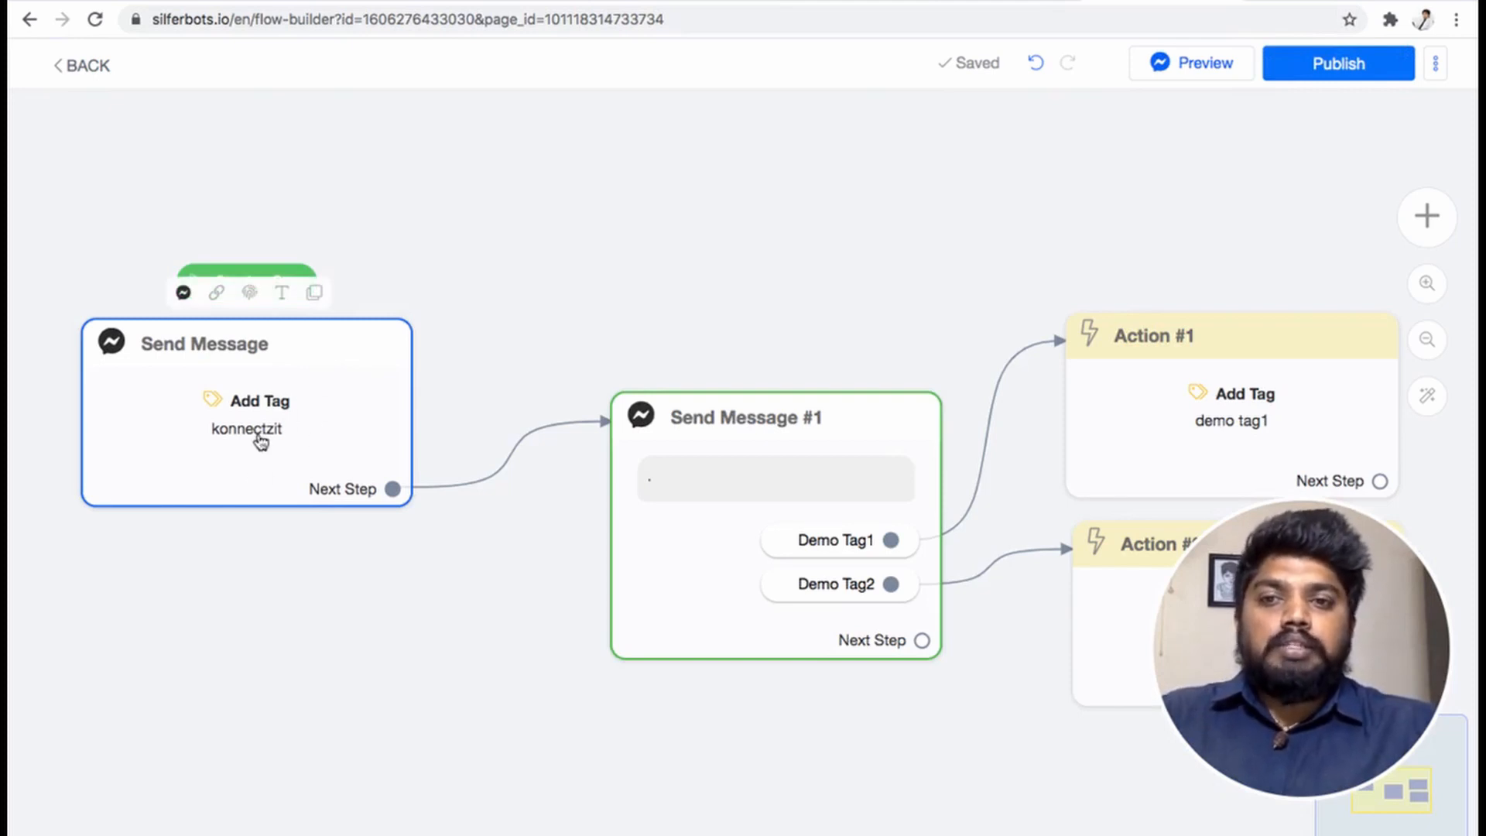
{"action": "left_click", "coordinate": [996, 1]}
- Send the message 'konnectzit' to Bot Rocky in Messenger to trigger the tag
{"action": "left_click", "coordinate": [999, 512]}
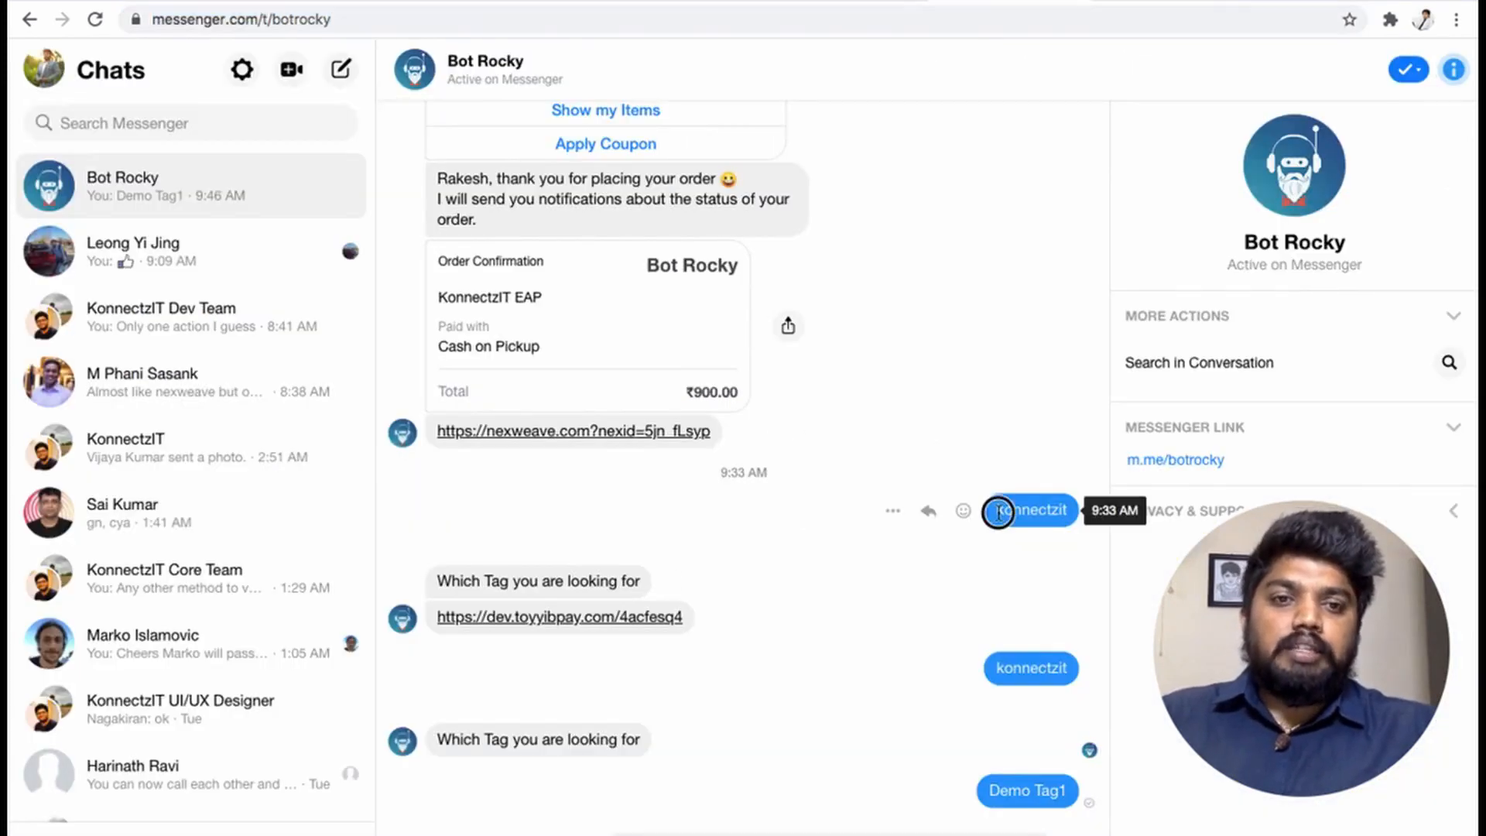
{"action": "left_click_drag", "start_coordinate": [998, 512], "coordinate": [1072, 509]}
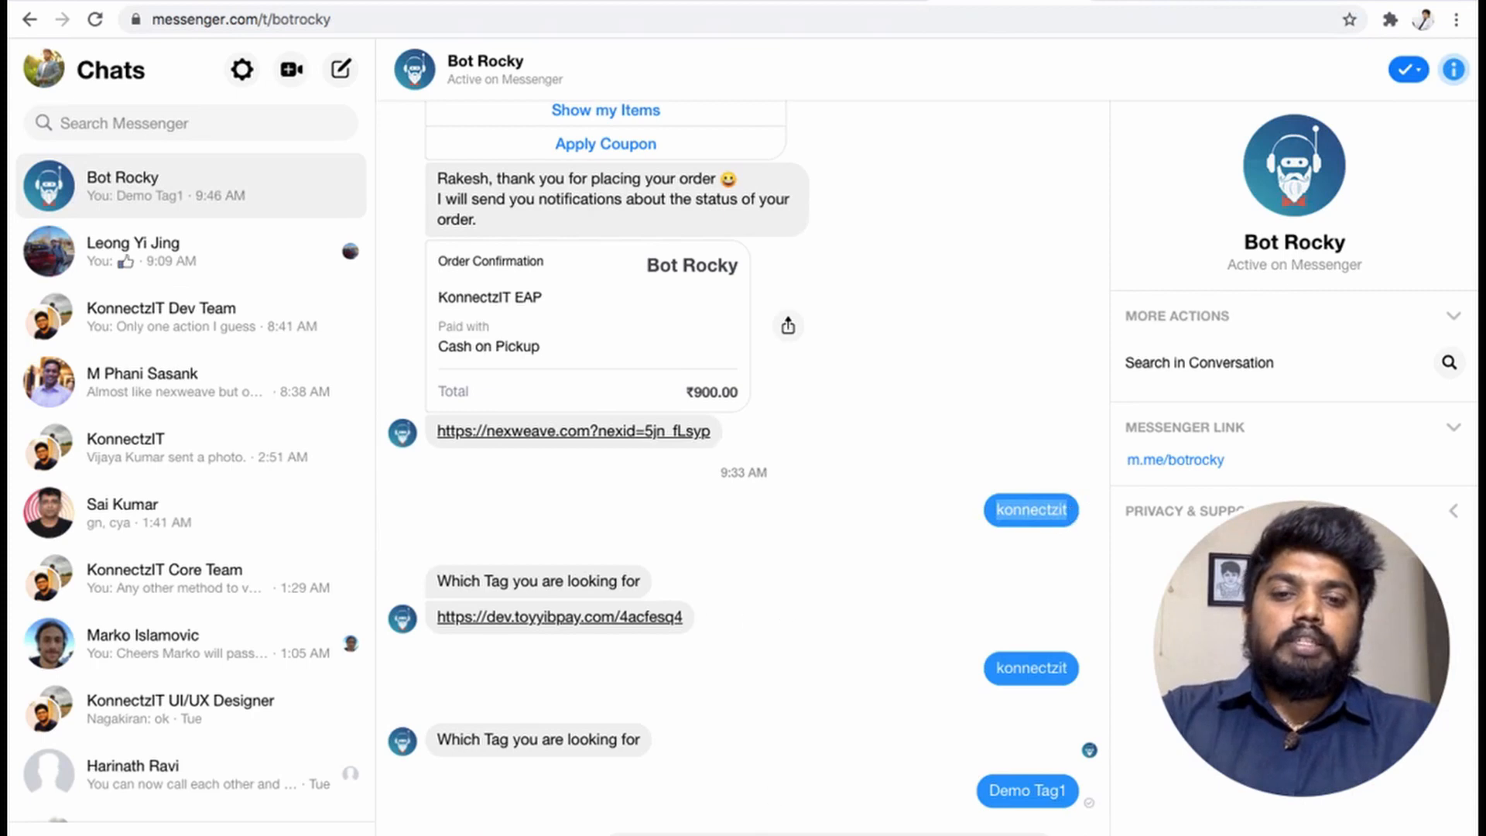
{"action": "left_click", "coordinate": [1072, 509]}
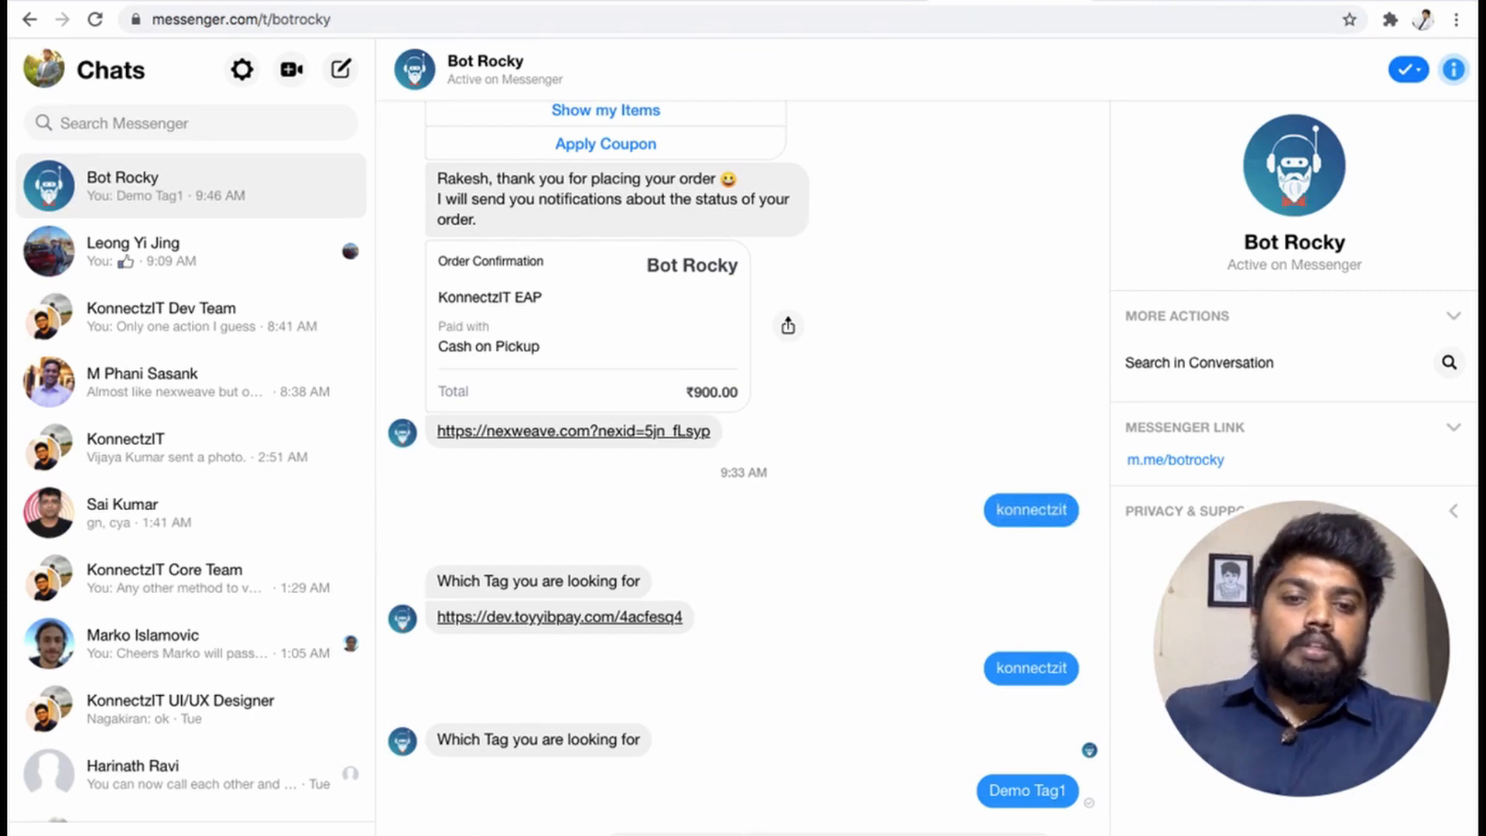
{"action": "left_click", "coordinate": [1083, 835]}
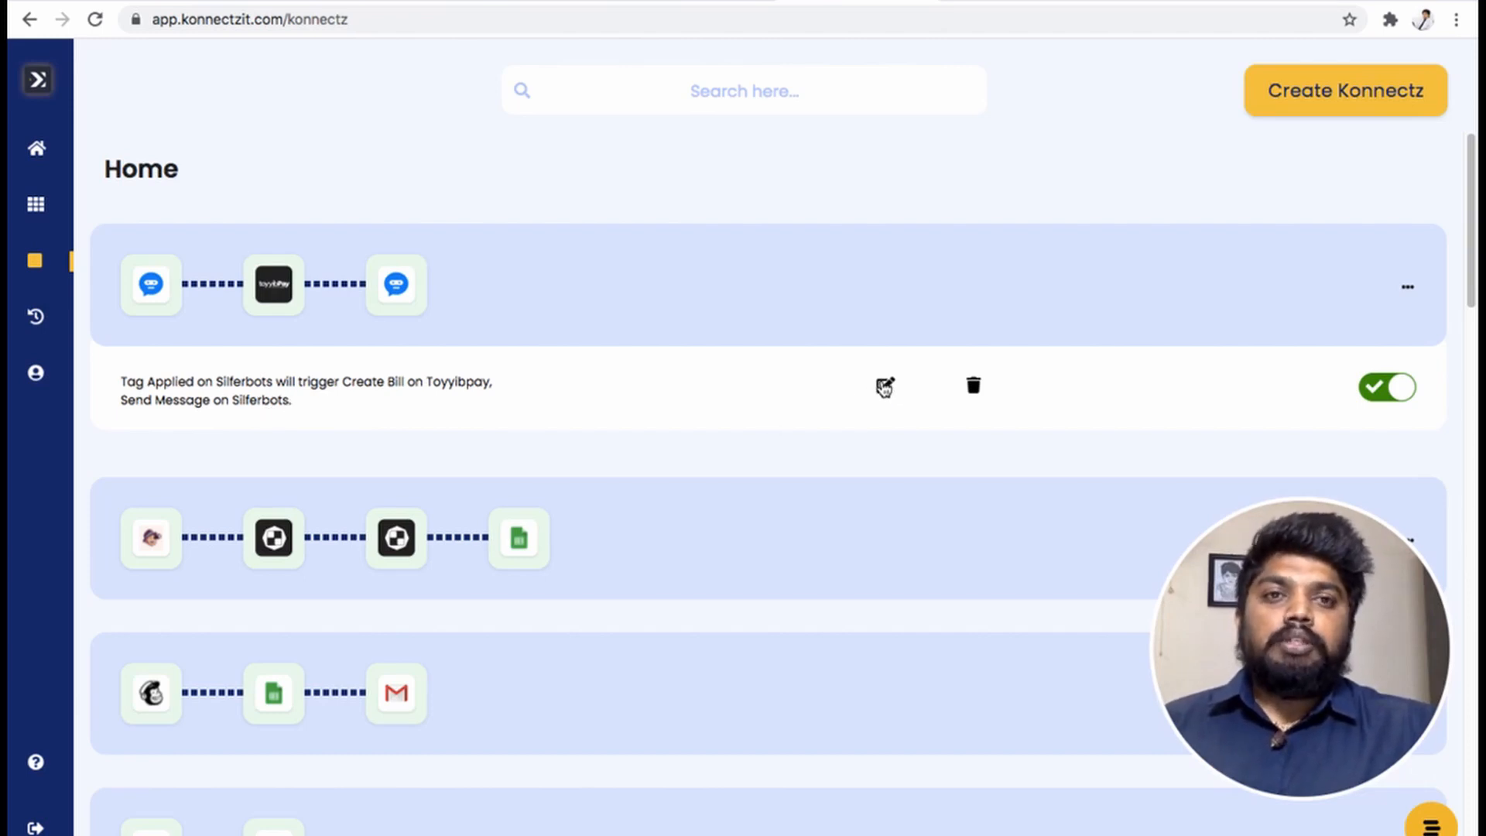
- Open the published konnect's workflow to view its Tag Applied, Create Bill and Send Message cards
{"action": "left_click", "coordinate": [884, 387]}
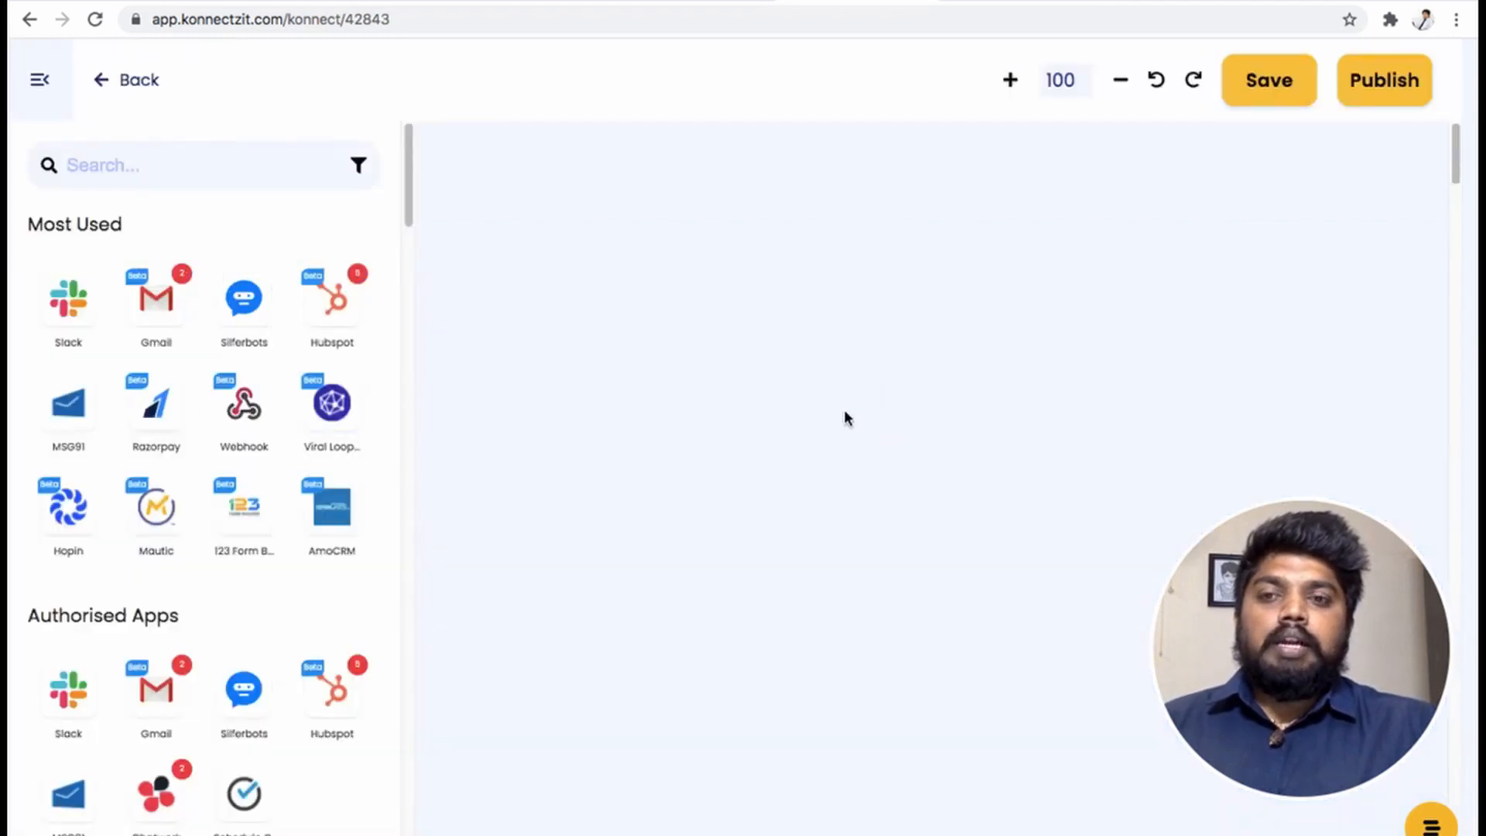
{"action": "left_click", "coordinate": [41, 84]}
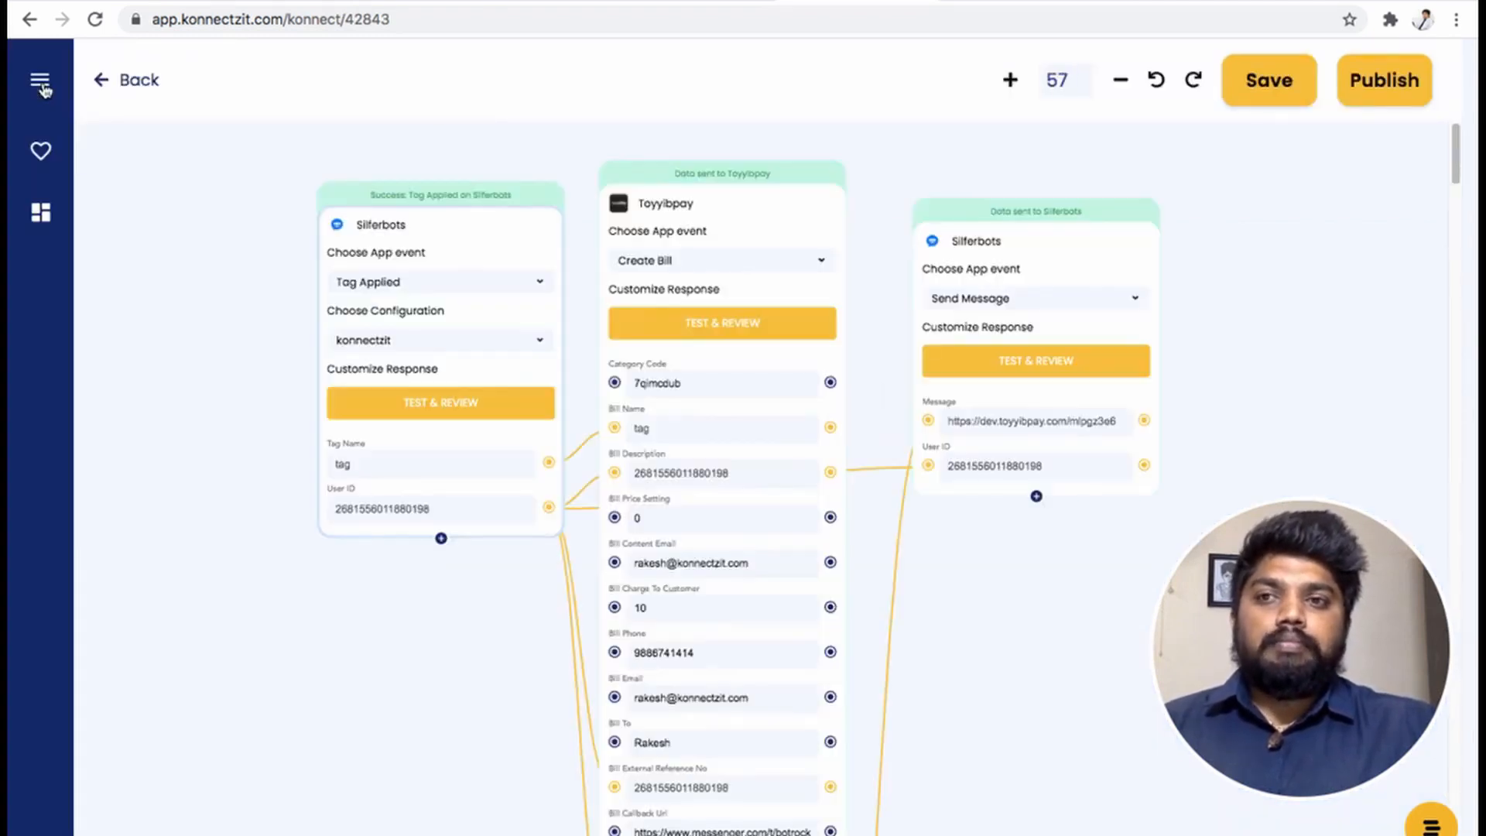
{"action": "left_click_drag", "start_coordinate": [252, 272], "coordinate": [209, 325]}
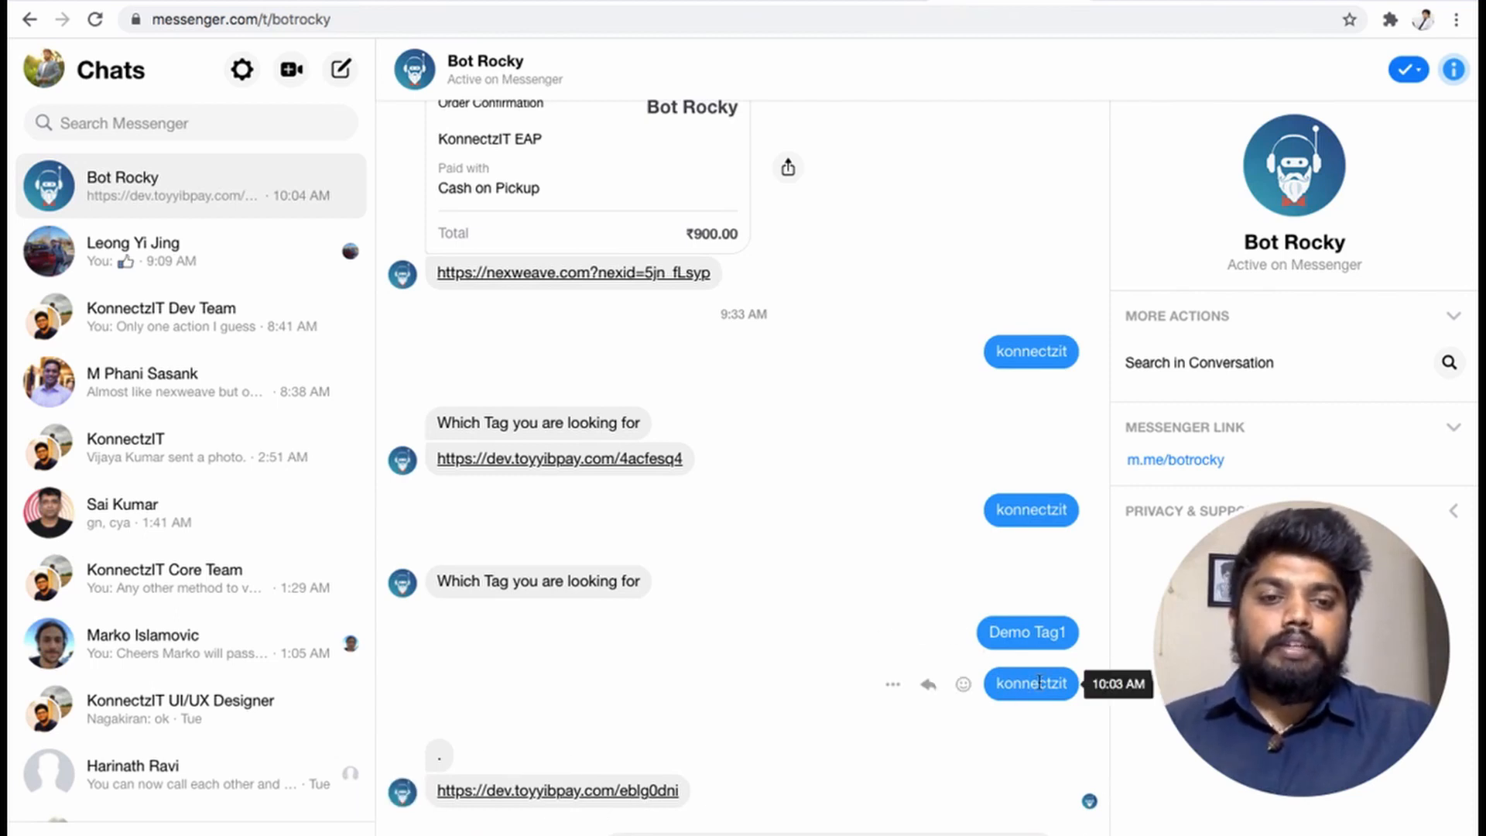
- Open the bot's toyyibpay link and check the konnectzit bill payment page, then return to the chat
{"action": "left_click", "coordinate": [604, 792]}
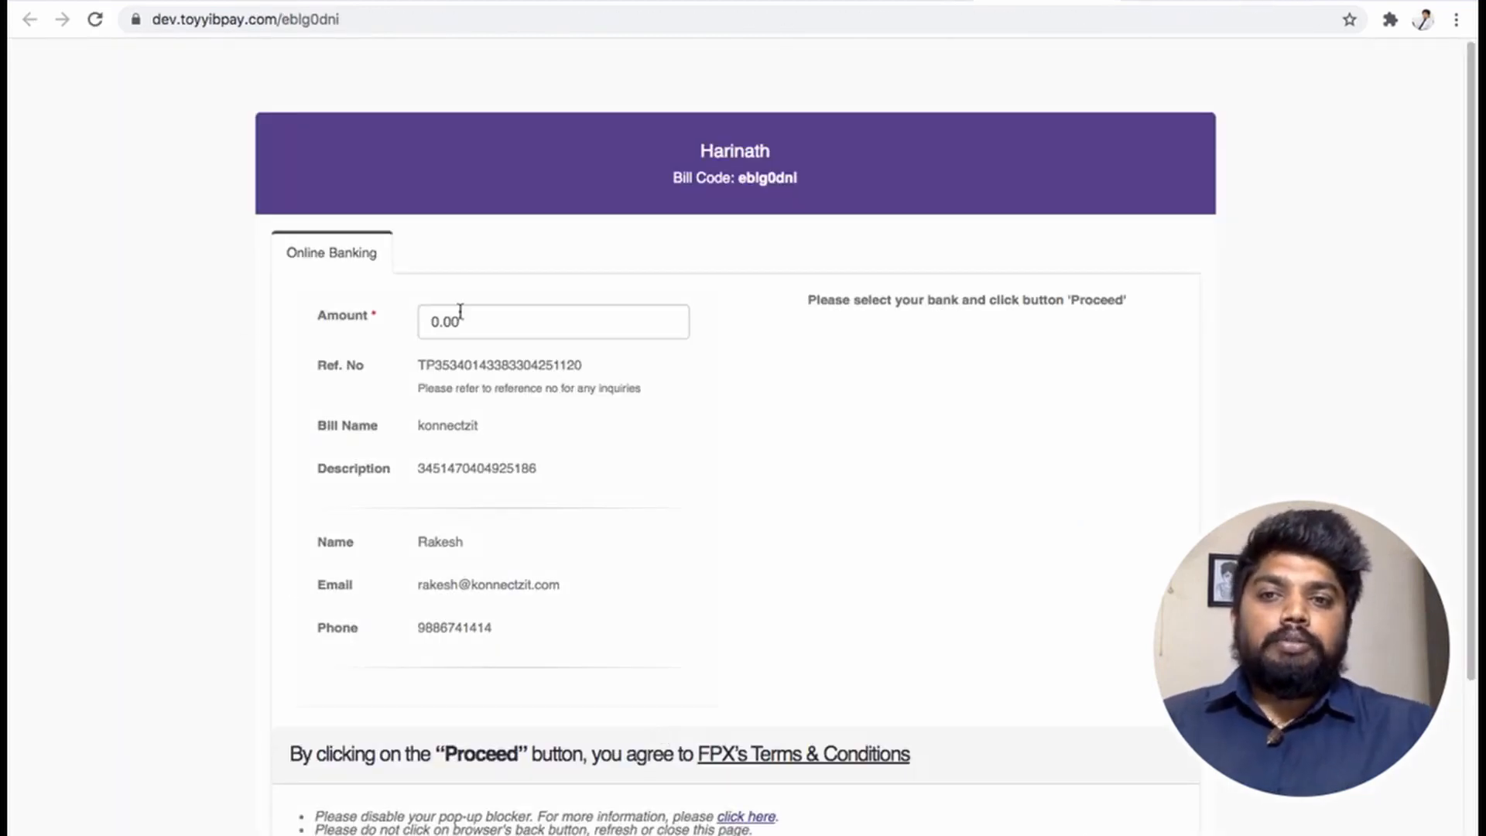
{"action": "scroll", "coordinate": [607, 474], "scroll_direction": "down", "scroll_amount": 3}
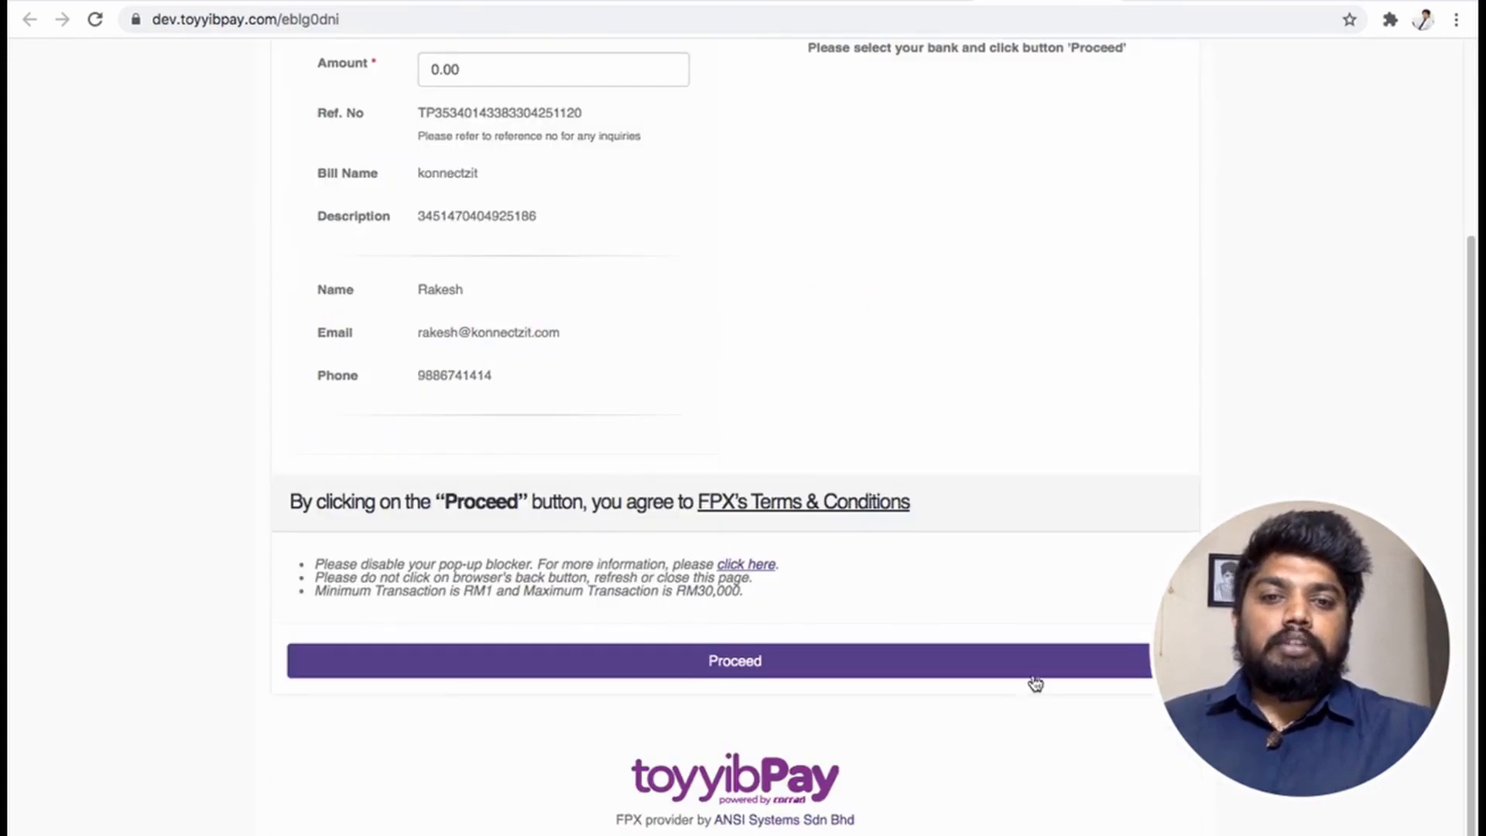
{"action": "scroll", "coordinate": [726, 415], "scroll_direction": "up", "scroll_amount": 3}
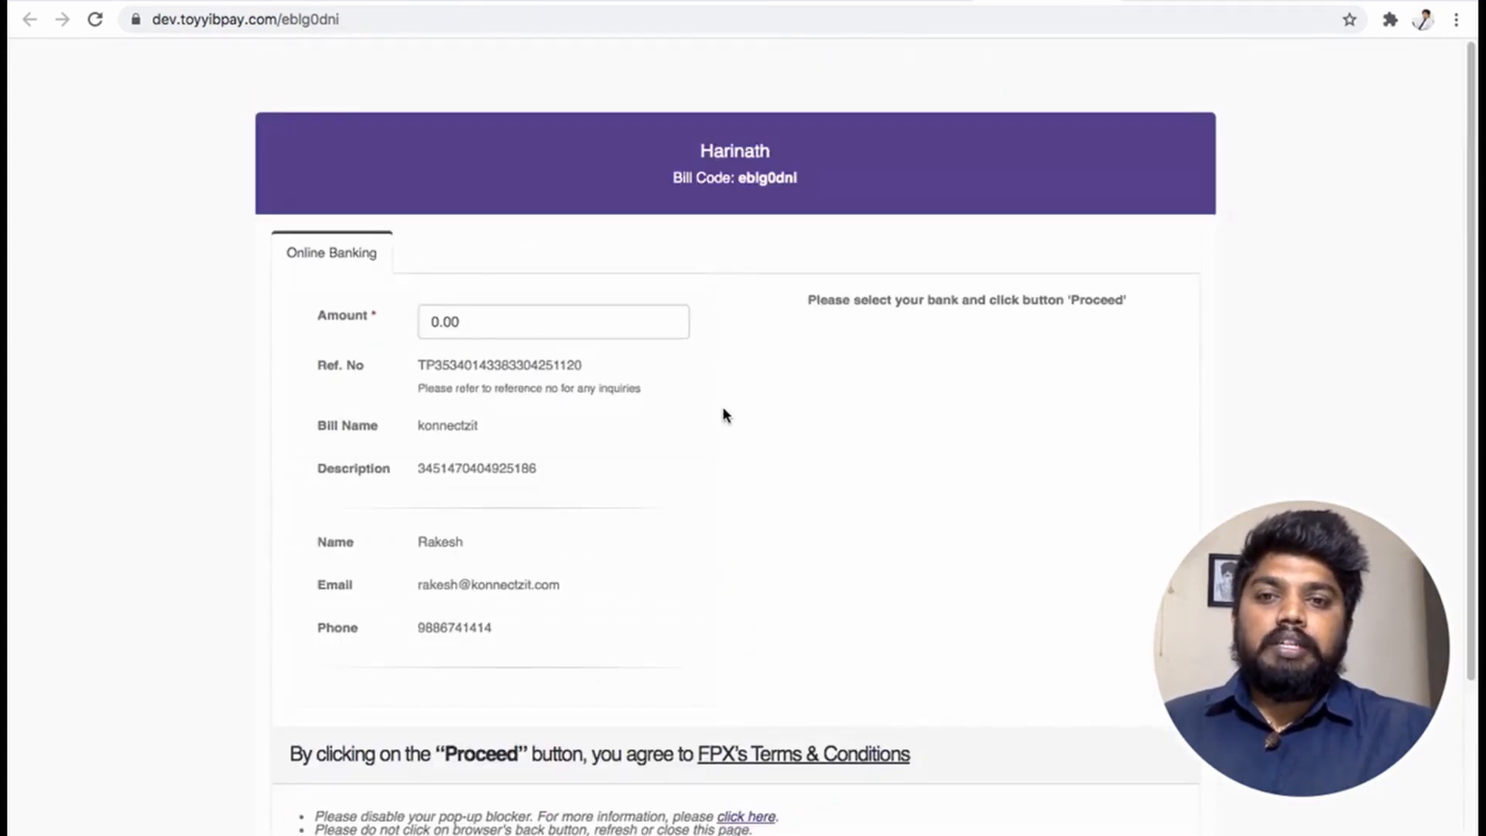
{"action": "scroll", "coordinate": [726, 415], "scroll_direction": "down", "scroll_amount": 2}
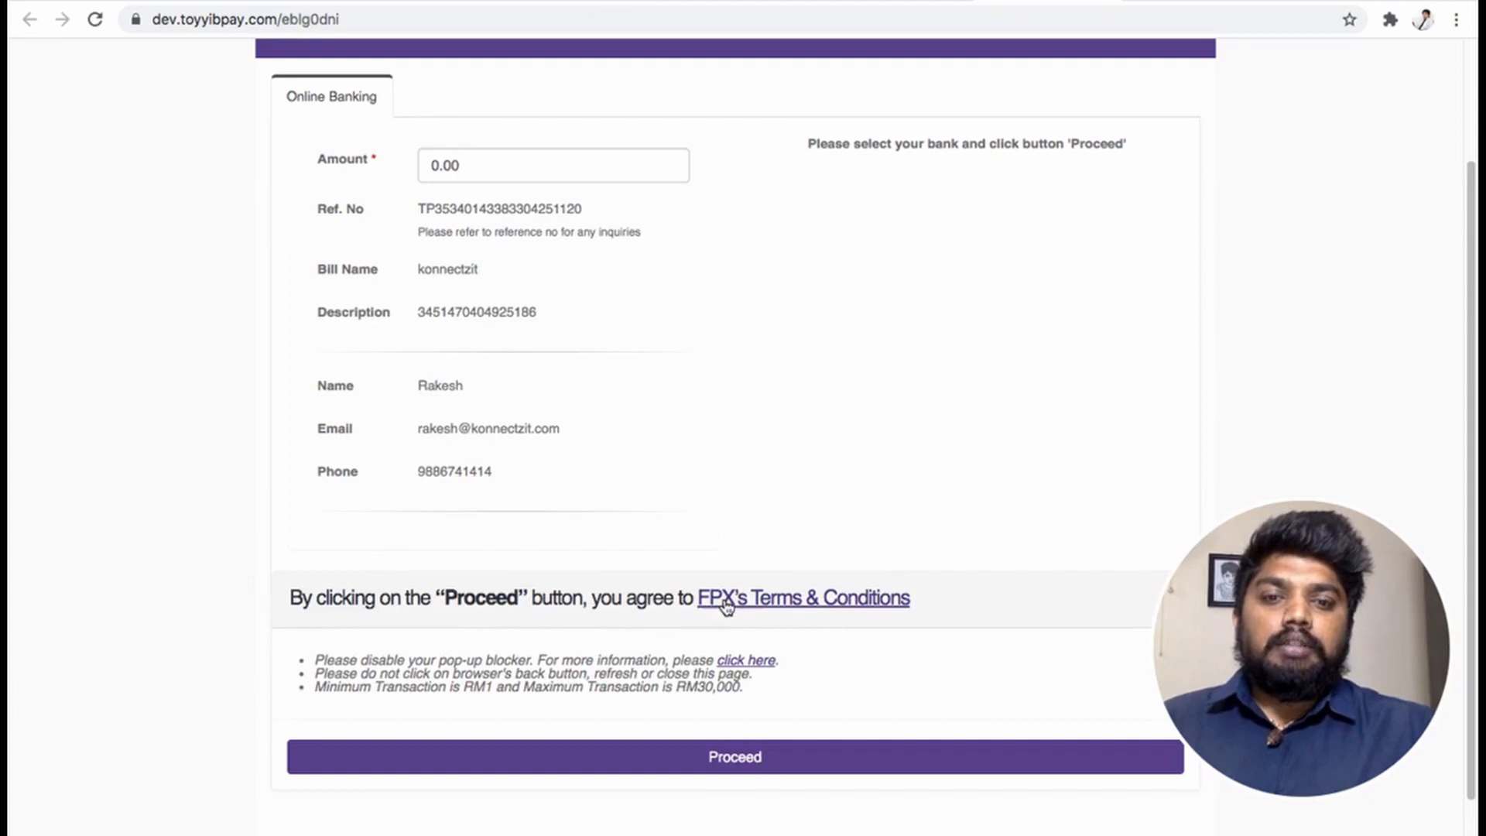
{"action": "scroll", "coordinate": [814, 506], "scroll_direction": "up", "scroll_amount": 2}
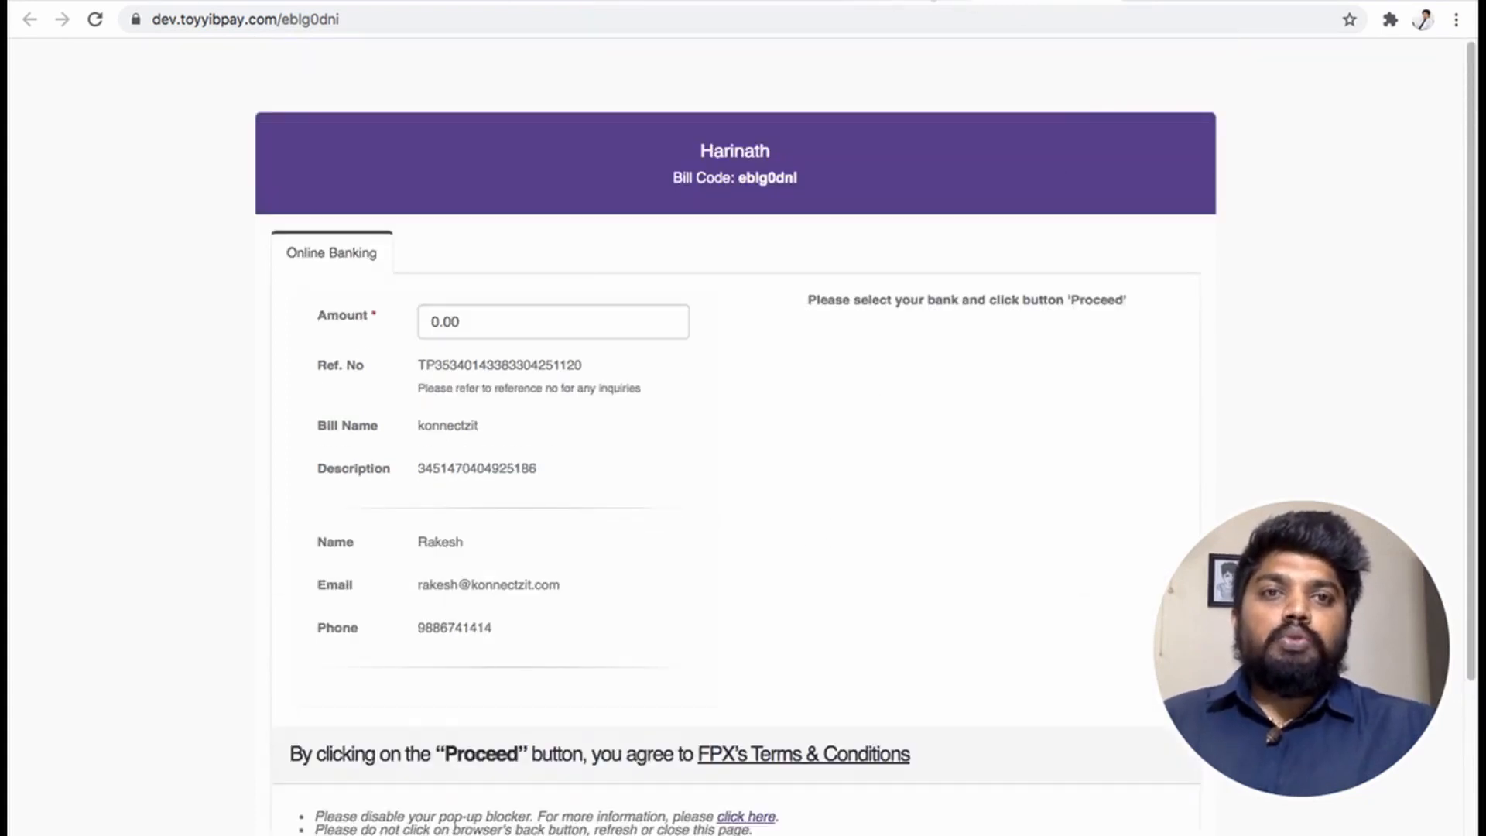
{"action": "left_click", "coordinate": [933, 0]}
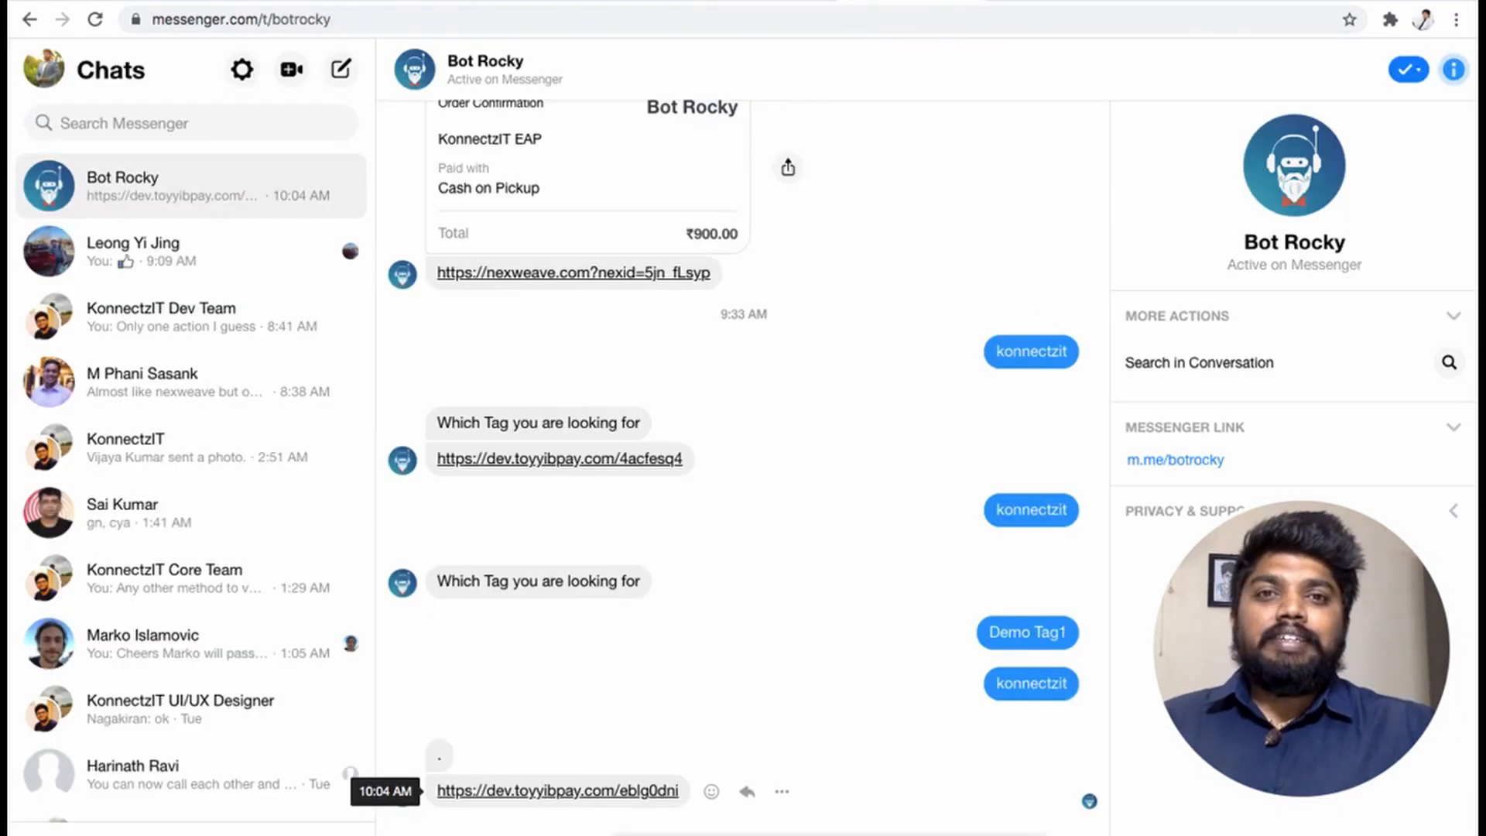
- Nudge the Silferbots trigger card left, then view ToyyibPay's categories including code 7qimcdub
{"action": "left_click", "coordinate": [772, 0]}
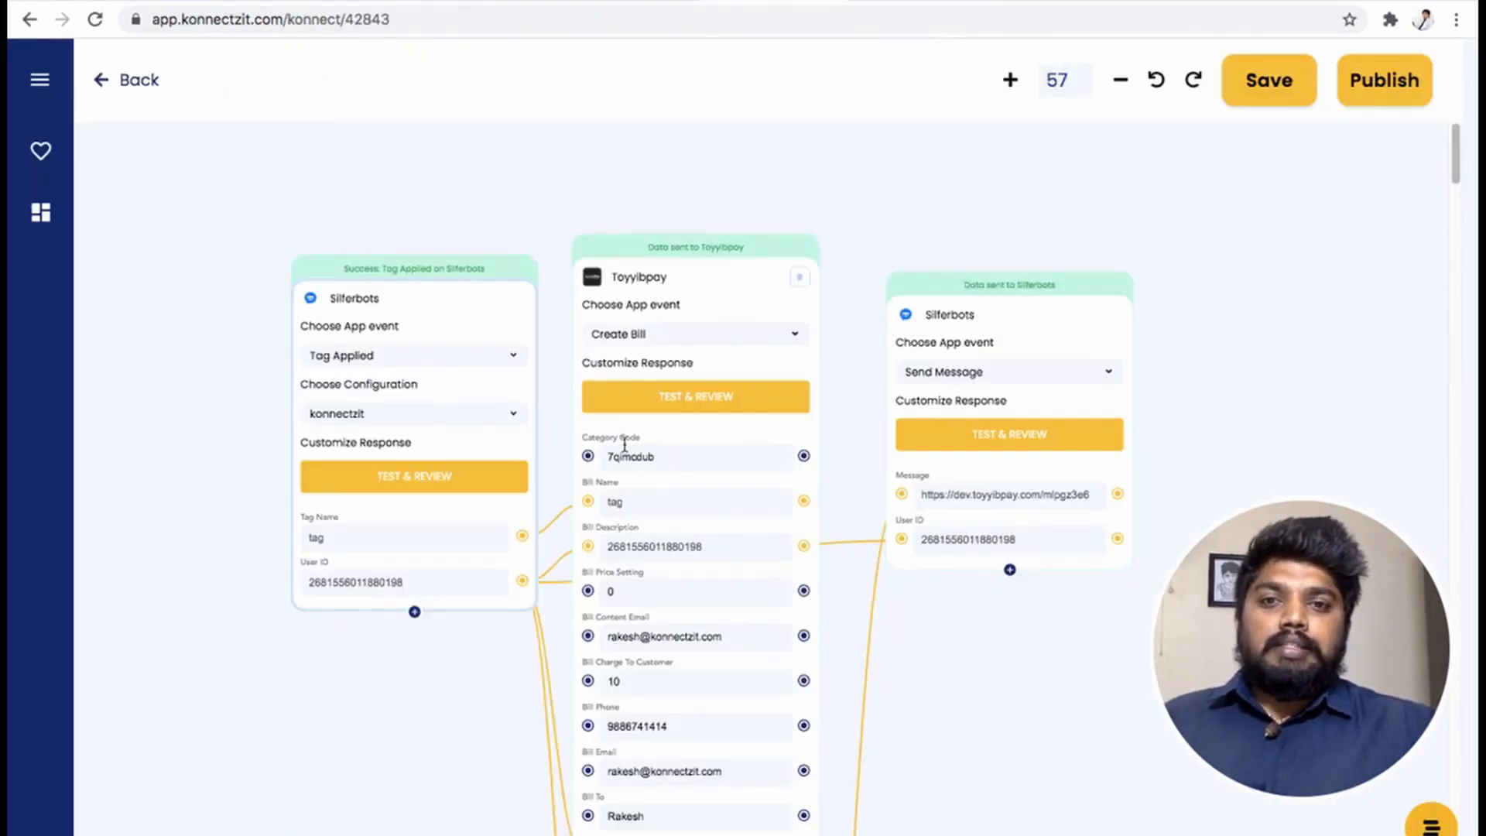
{"action": "left_click_drag", "start_coordinate": [462, 325], "coordinate": [365, 344]}
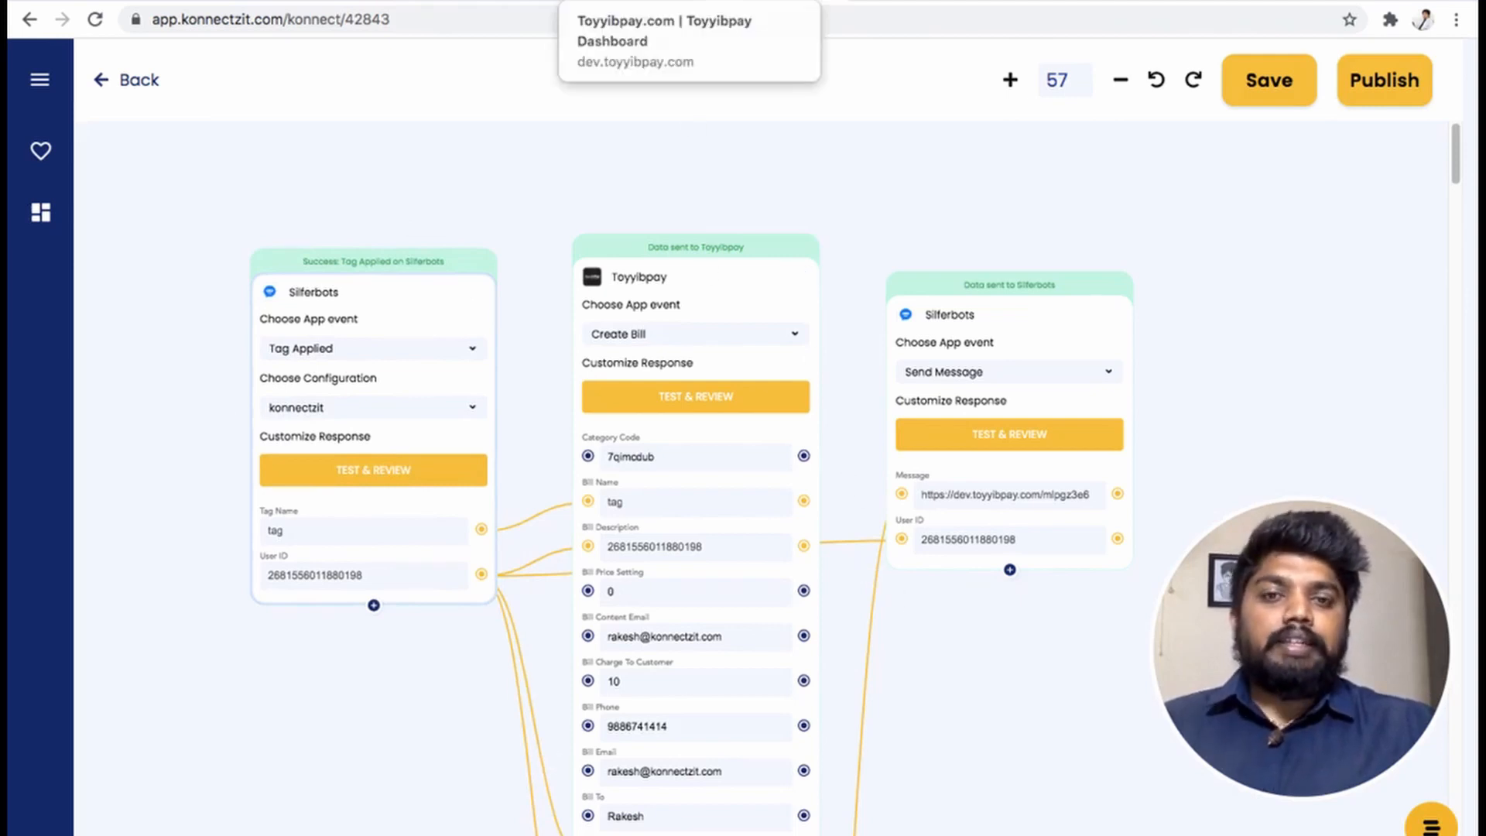
{"action": "left_click", "coordinate": [647, 4]}
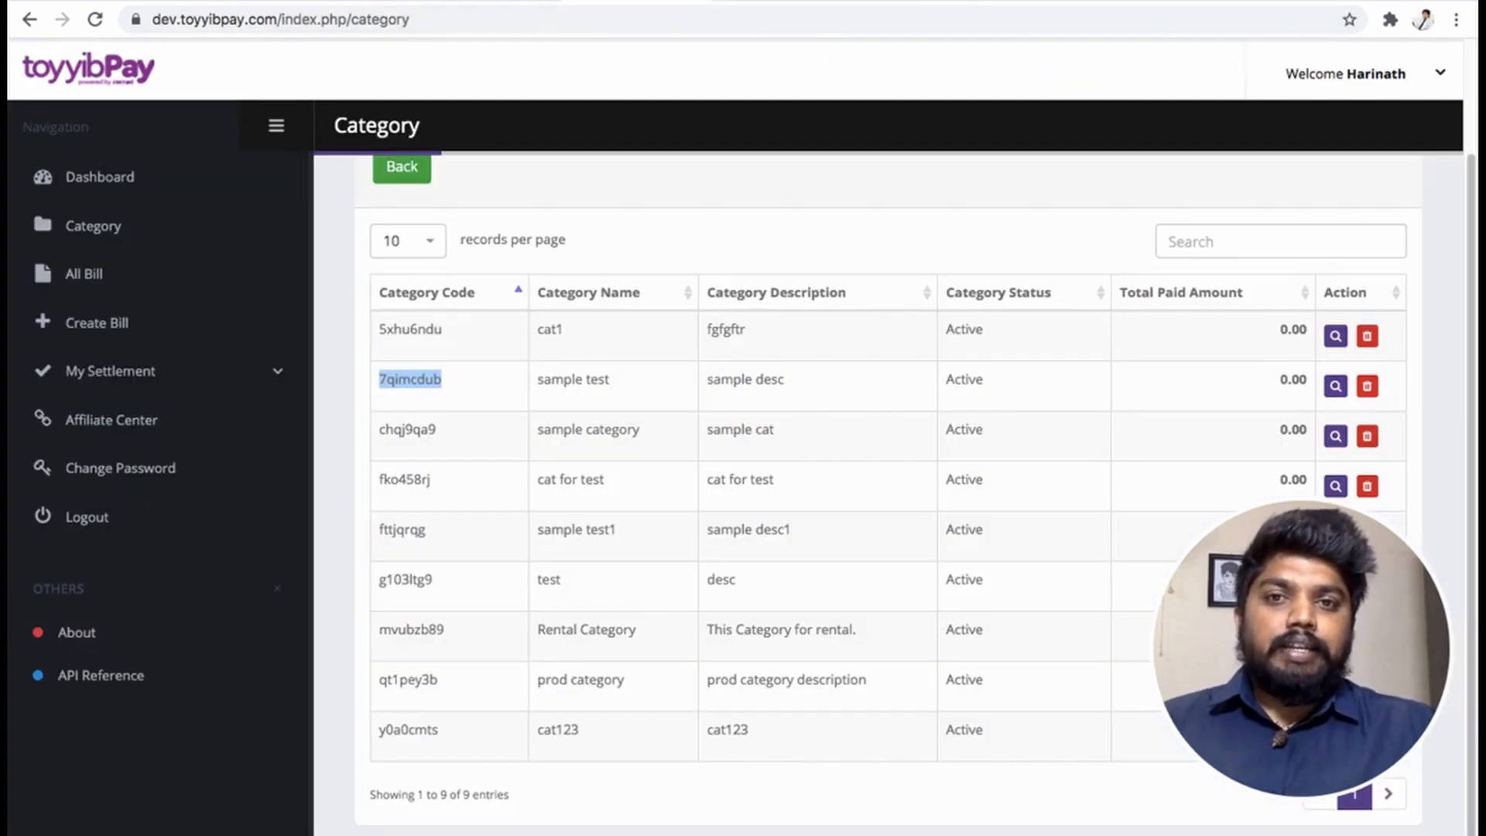
- List all ToyyibPay bills at 50 records per page
{"action": "left_click", "coordinate": [94, 322]}
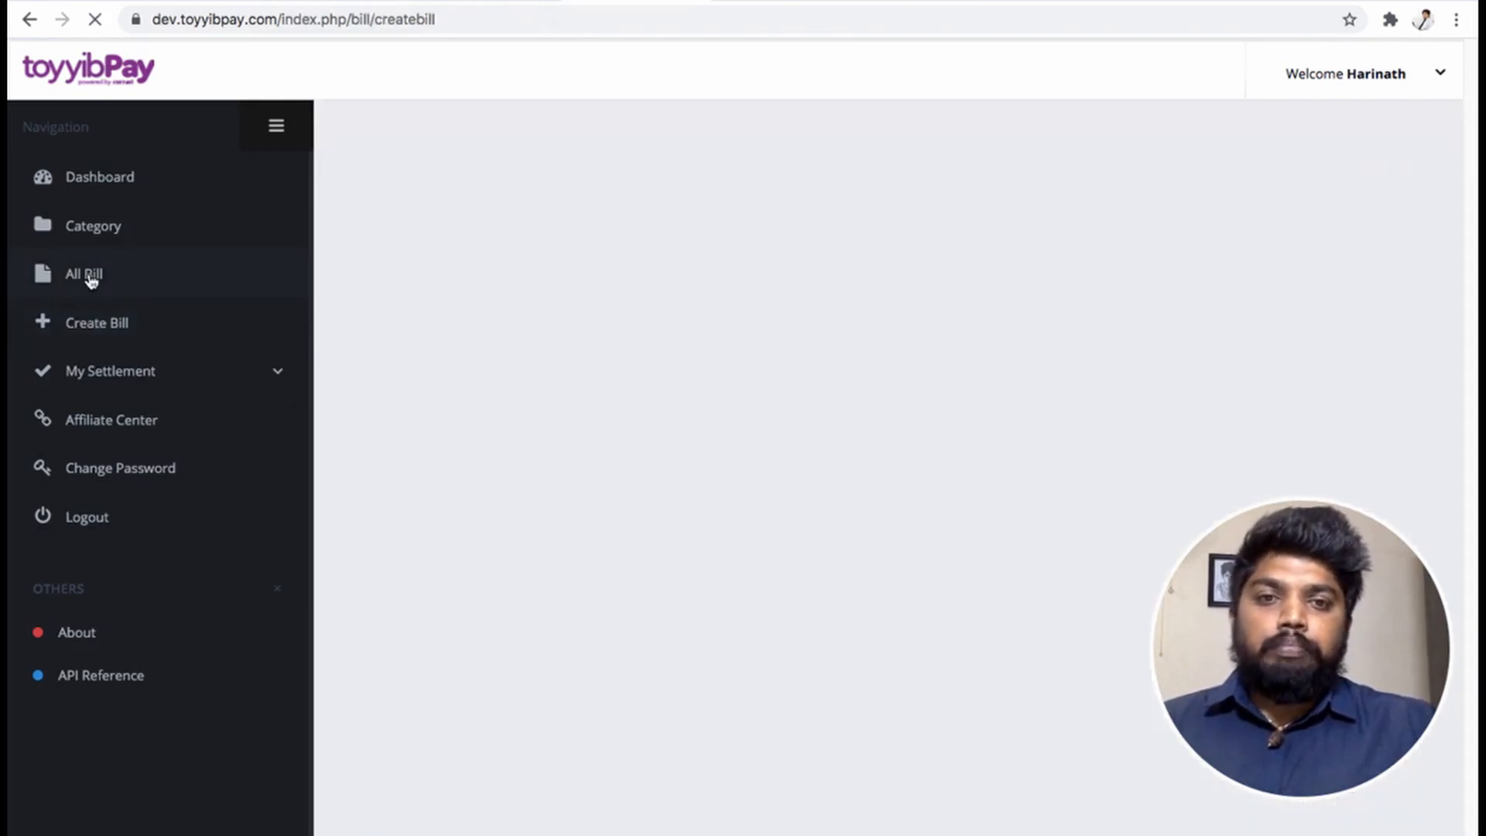
{"action": "left_click", "coordinate": [91, 280]}
{"action": "scroll", "coordinate": [468, 512], "scroll_direction": "down", "scroll_amount": 4}
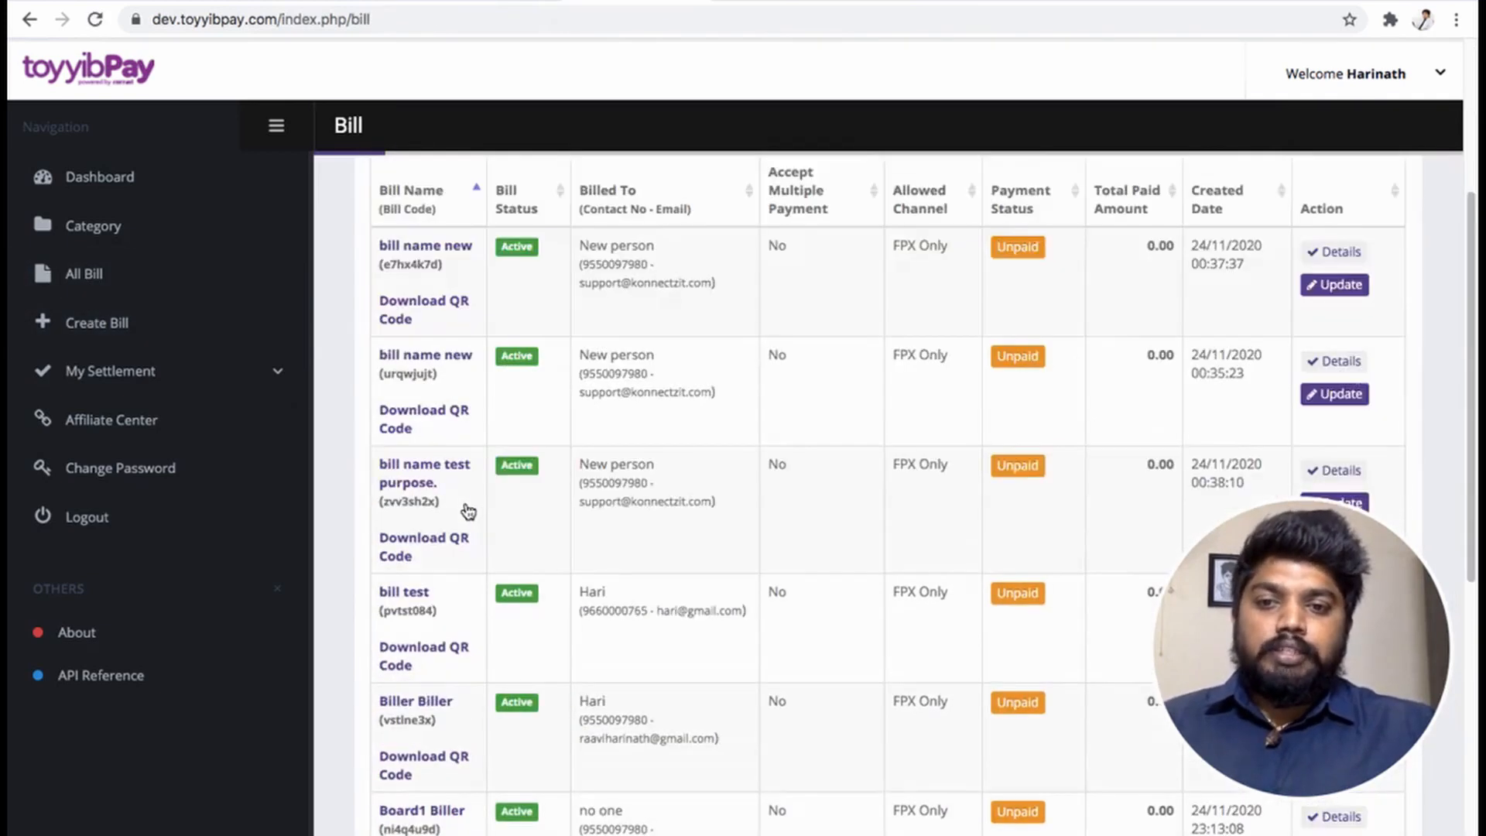
{"action": "scroll", "coordinate": [468, 511], "scroll_direction": "down", "scroll_amount": 8}
{"action": "scroll", "coordinate": [466, 511], "scroll_direction": "up", "scroll_amount": 9}
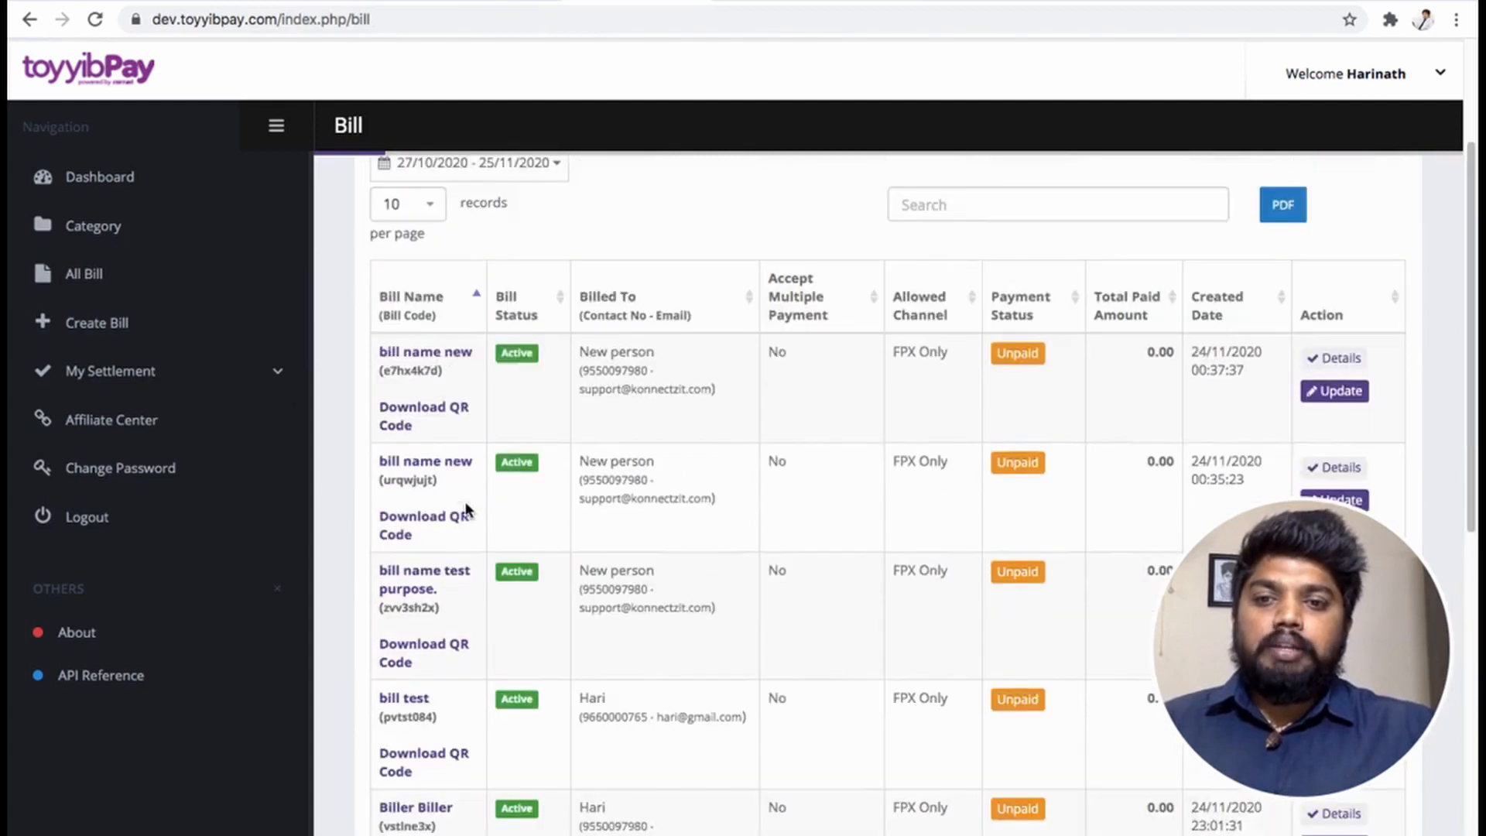
{"action": "scroll", "coordinate": [466, 511], "scroll_direction": "up", "scroll_amount": 3}
{"action": "left_click", "coordinate": [411, 418]}
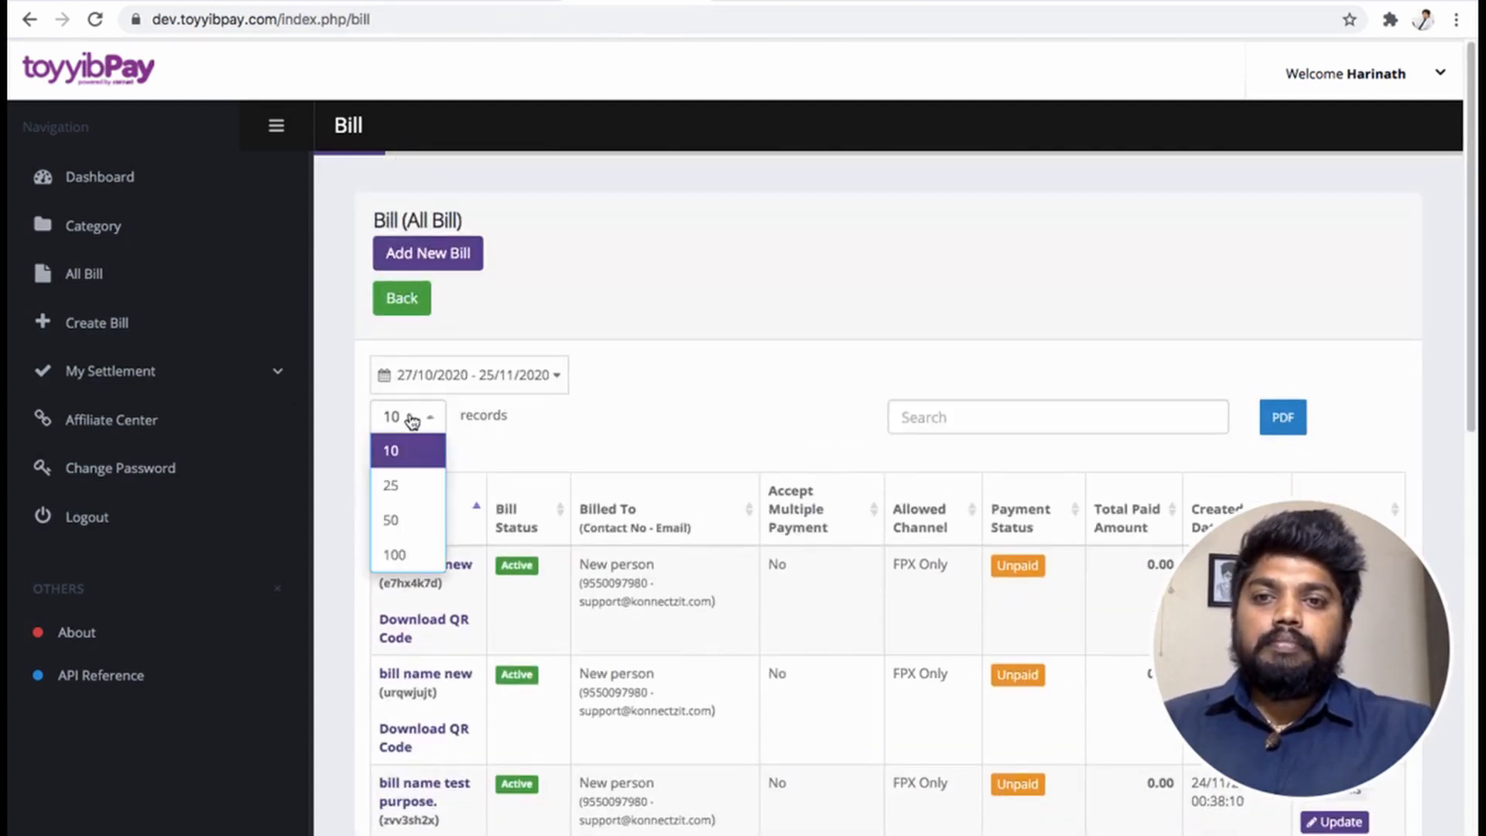
{"action": "left_click", "coordinate": [395, 519]}
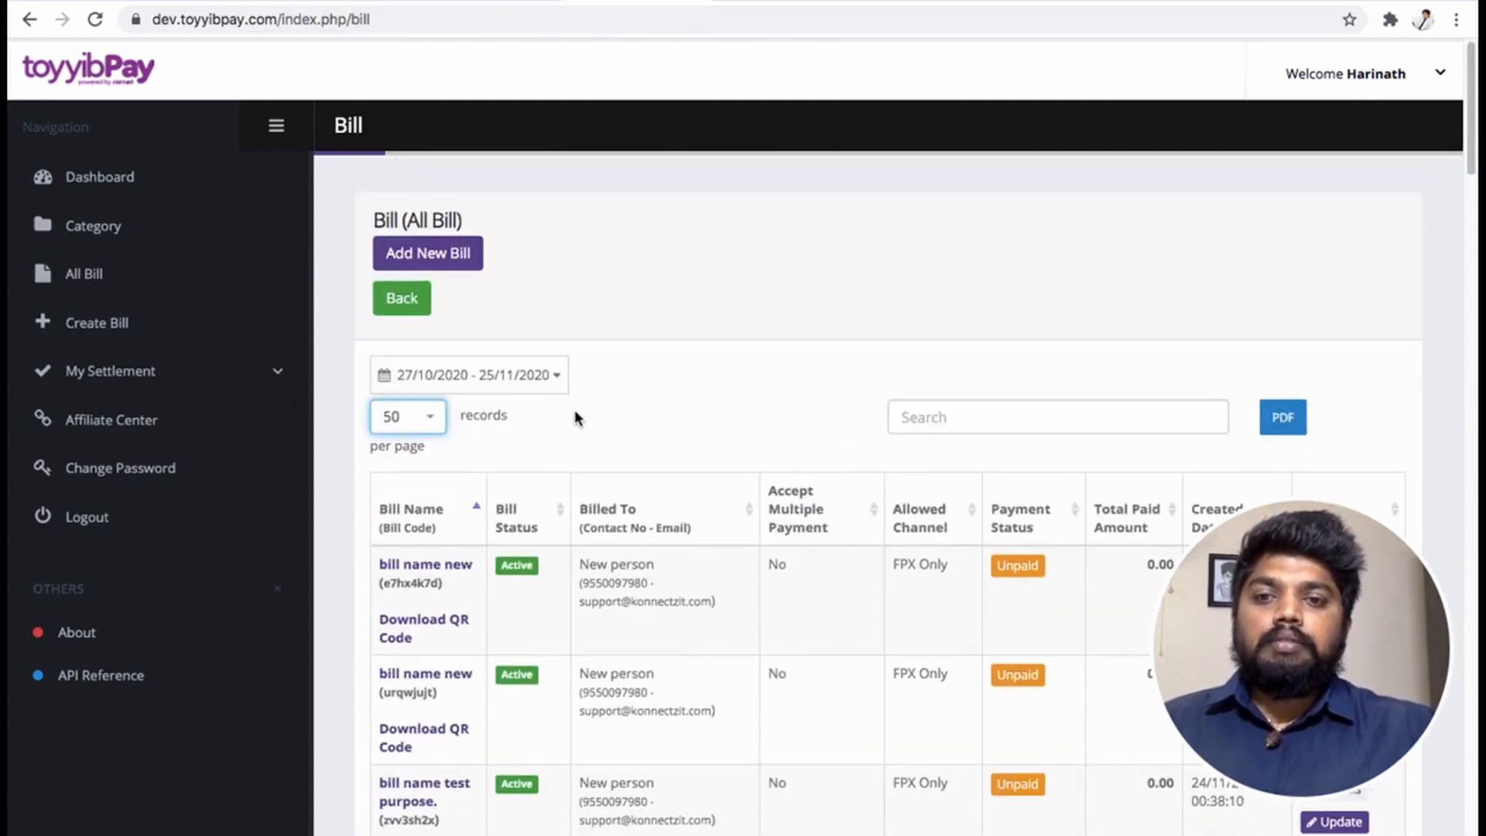
- Open the Collection details of the konnectzit bill eblg0dni, then return to KonnectzIT
{"action": "scroll", "coordinate": [534, 499], "scroll_direction": "down", "scroll_amount": 13}
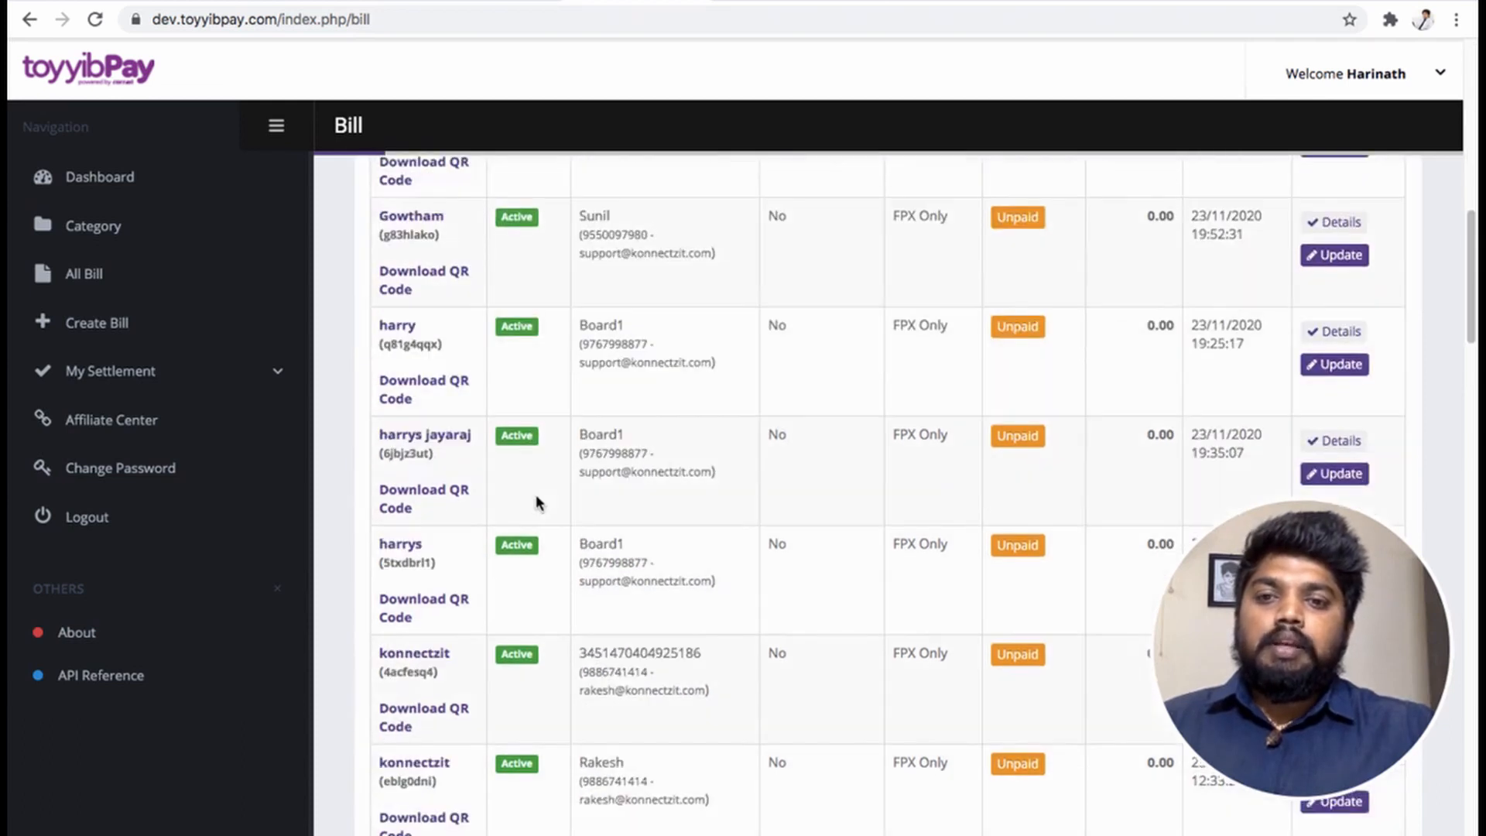
{"action": "scroll", "coordinate": [536, 502], "scroll_direction": "down", "scroll_amount": 3}
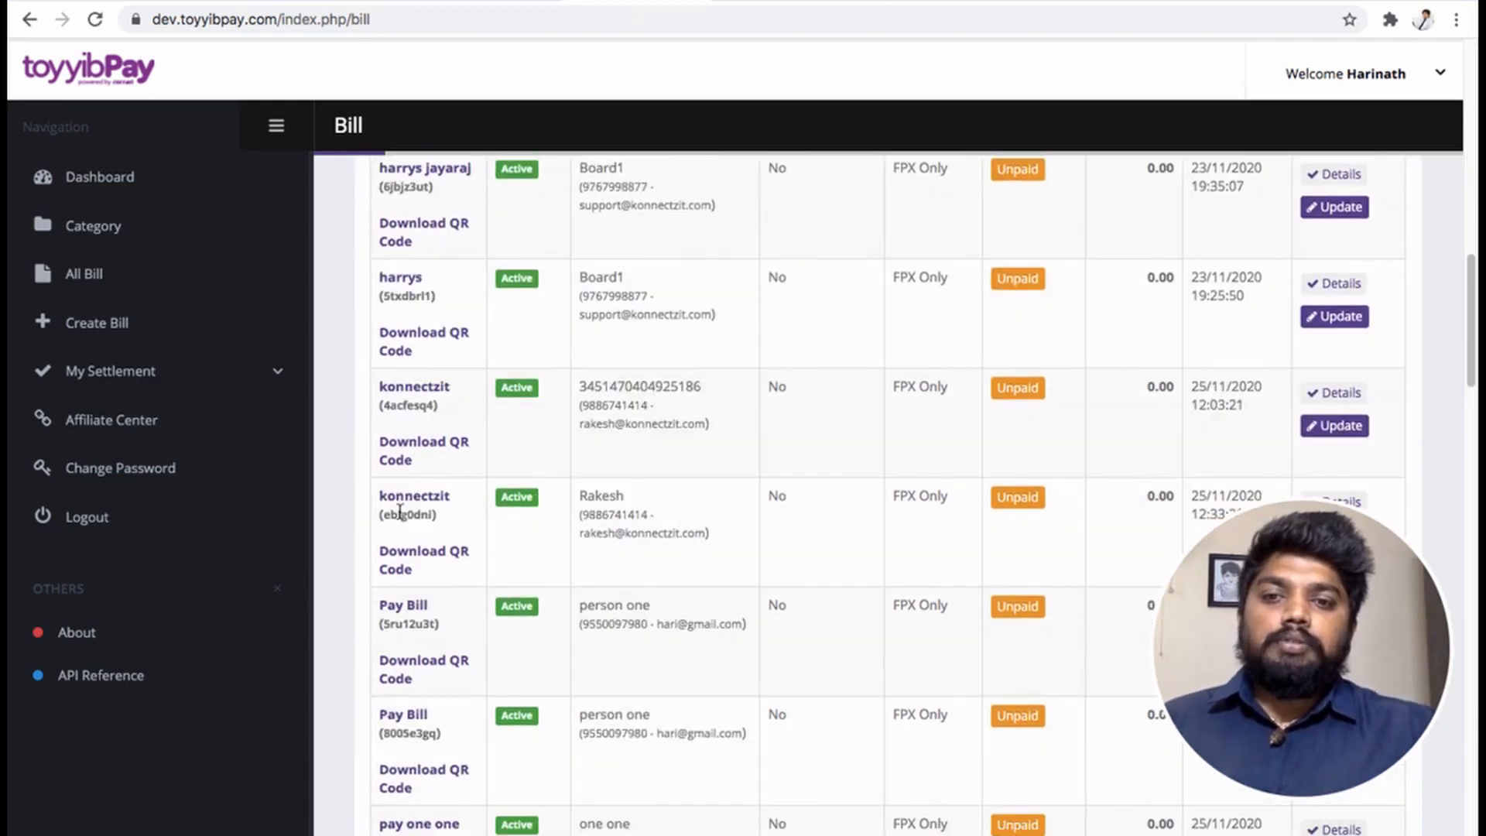
{"action": "scroll", "coordinate": [939, 480], "scroll_direction": "down", "scroll_amount": 1}
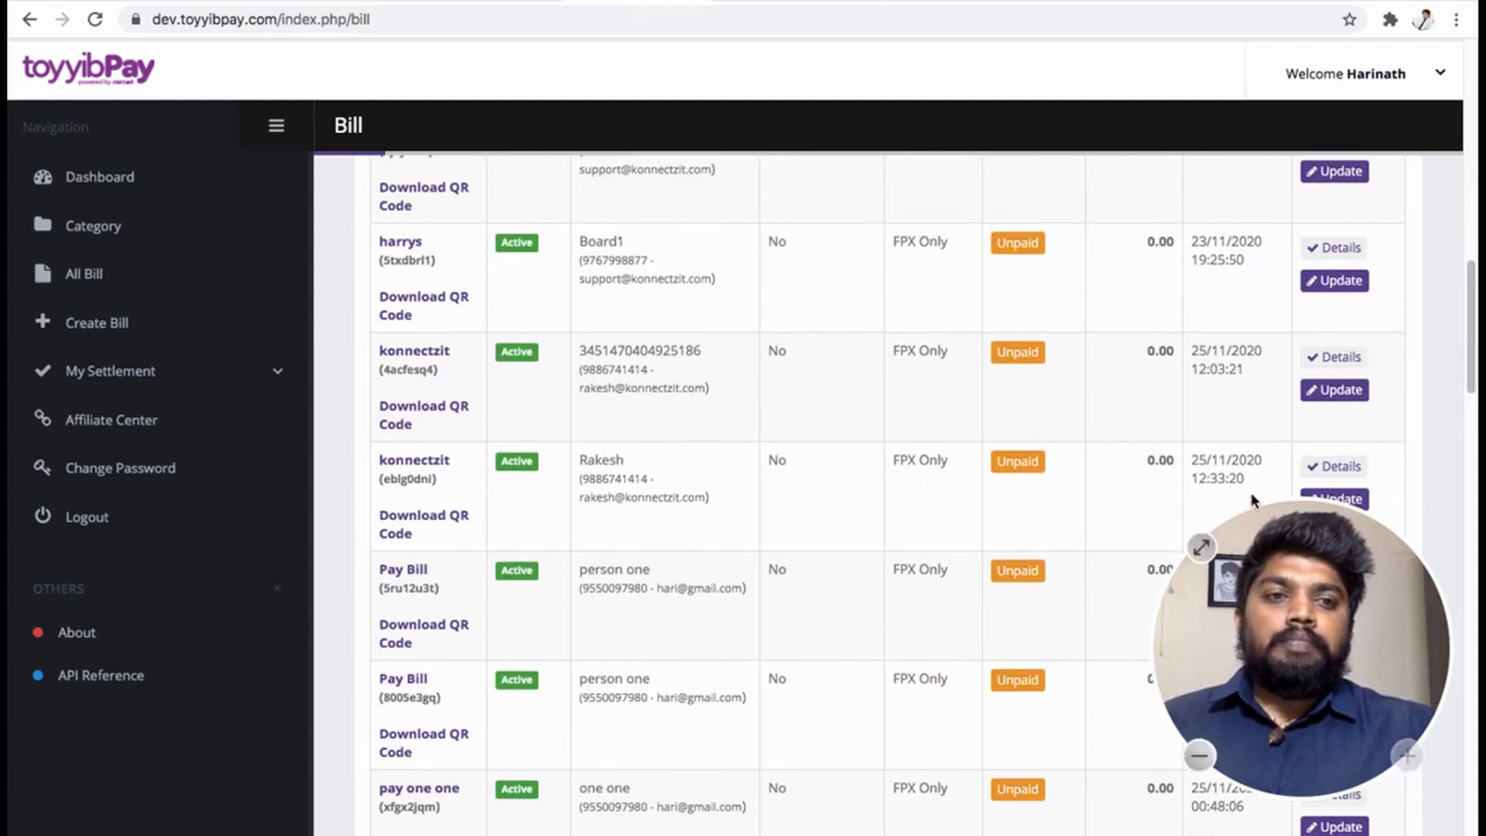
{"action": "left_click", "coordinate": [1330, 467]}
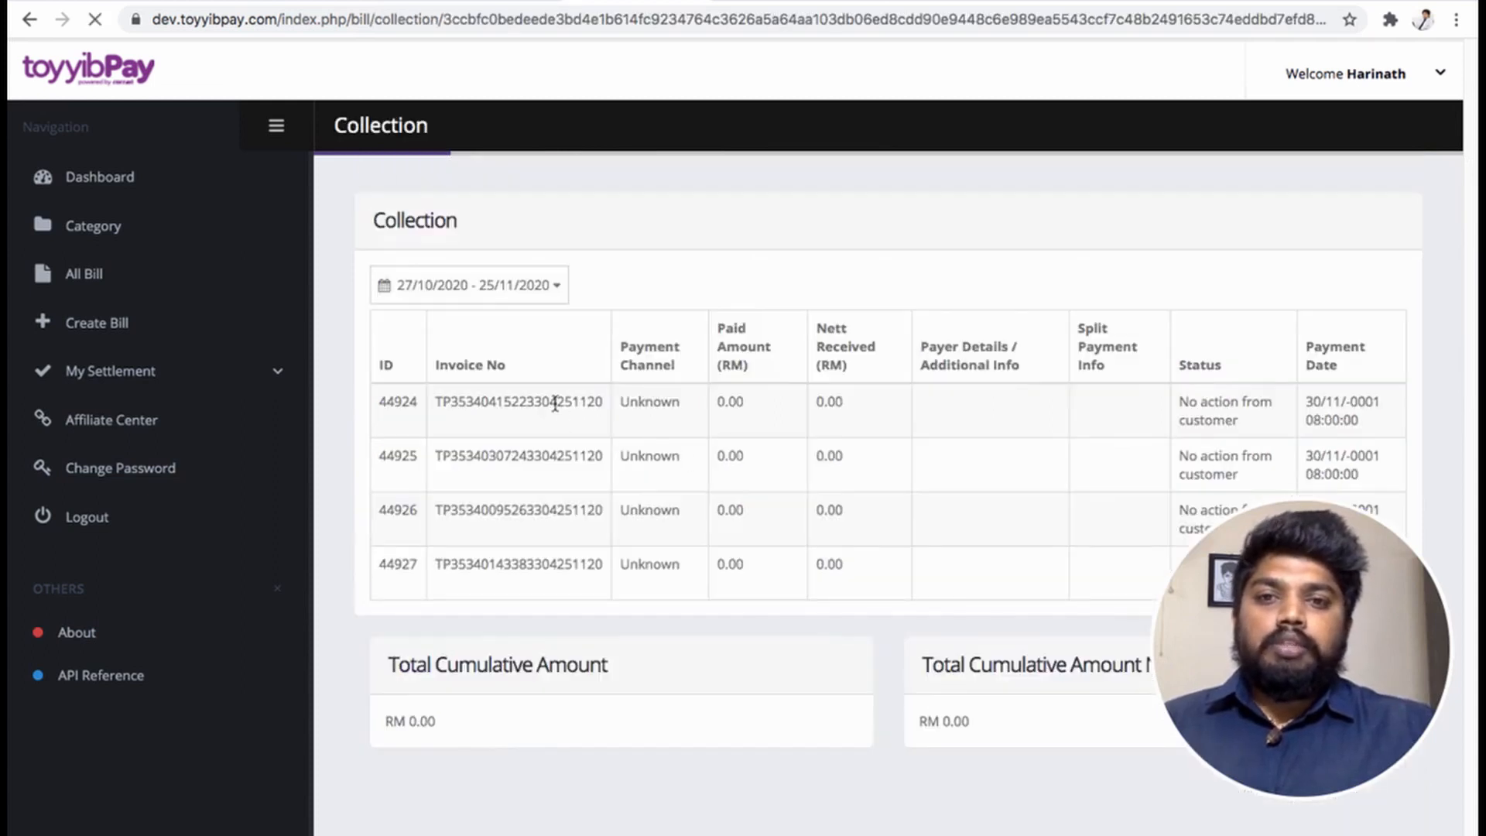
{"action": "scroll", "coordinate": [630, 488], "scroll_direction": "down", "scroll_amount": 1}
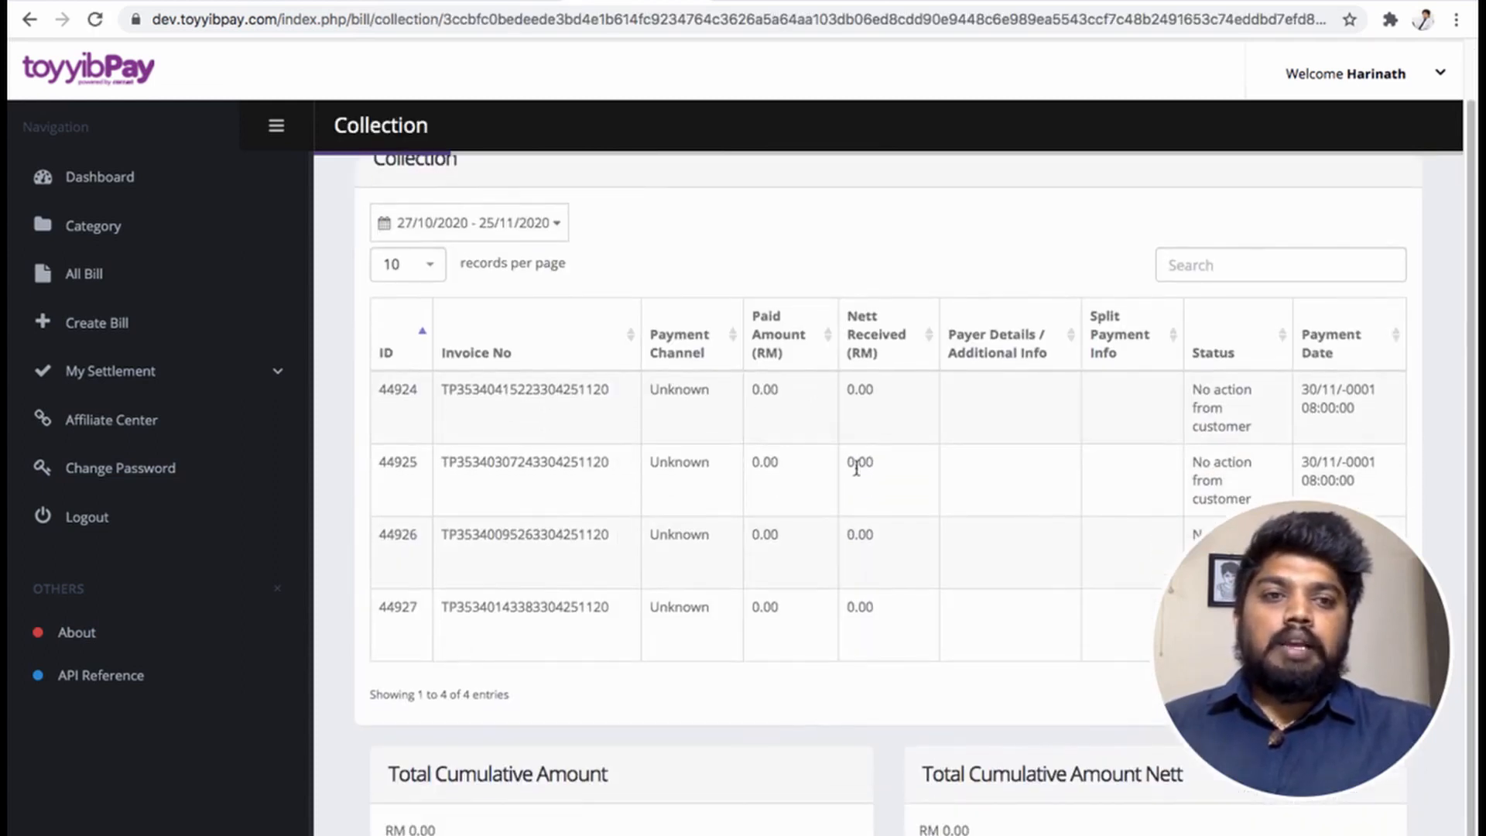
{"action": "scroll", "coordinate": [855, 466], "scroll_direction": "up", "scroll_amount": 1}
{"action": "scroll", "coordinate": [855, 467], "scroll_direction": "down", "scroll_amount": 1}
{"action": "scroll", "coordinate": [855, 467], "scroll_direction": "up", "scroll_amount": 1}
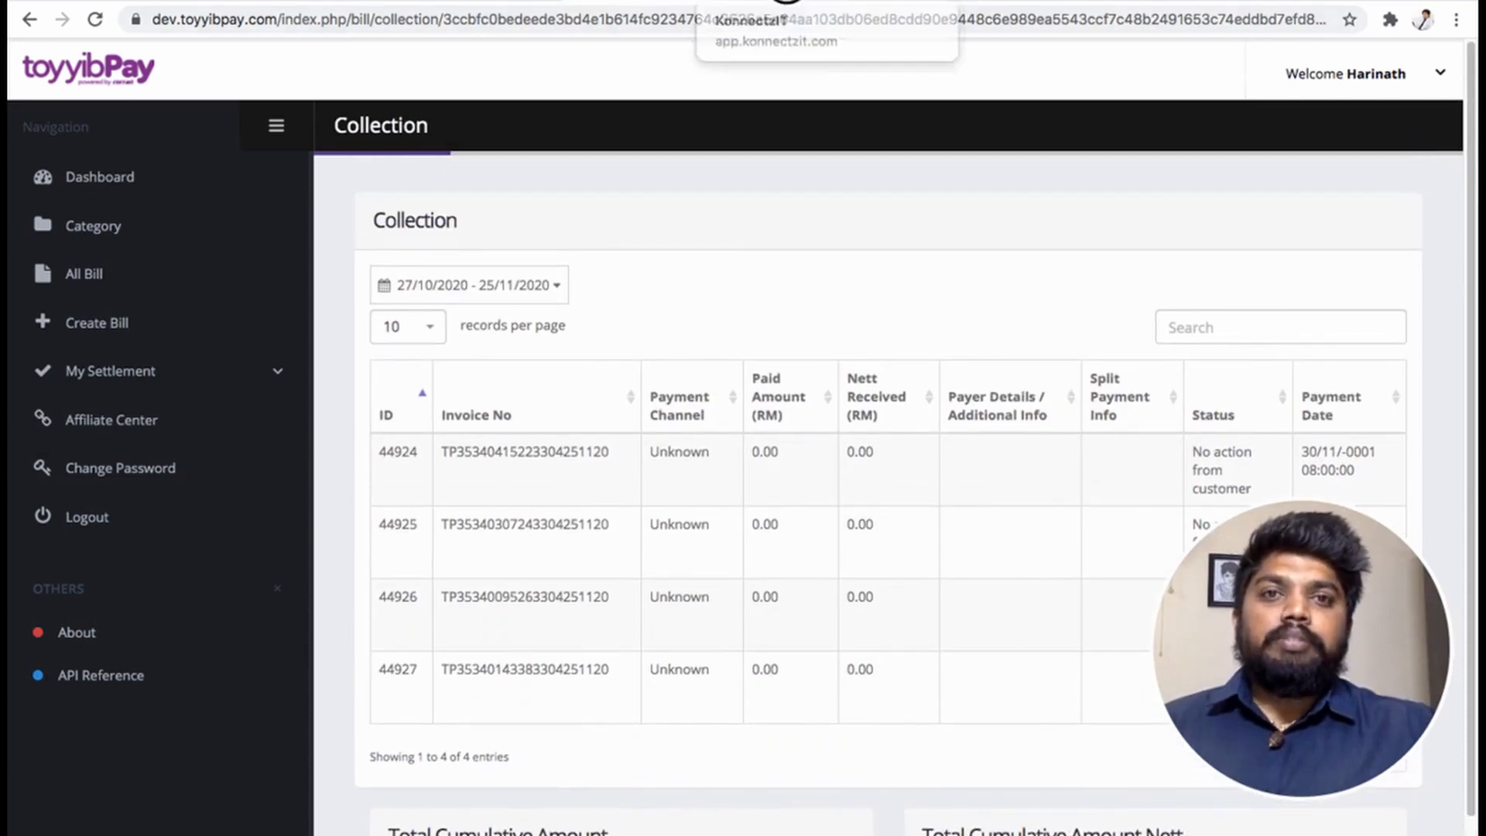
{"action": "left_click", "coordinate": [917, 3]}
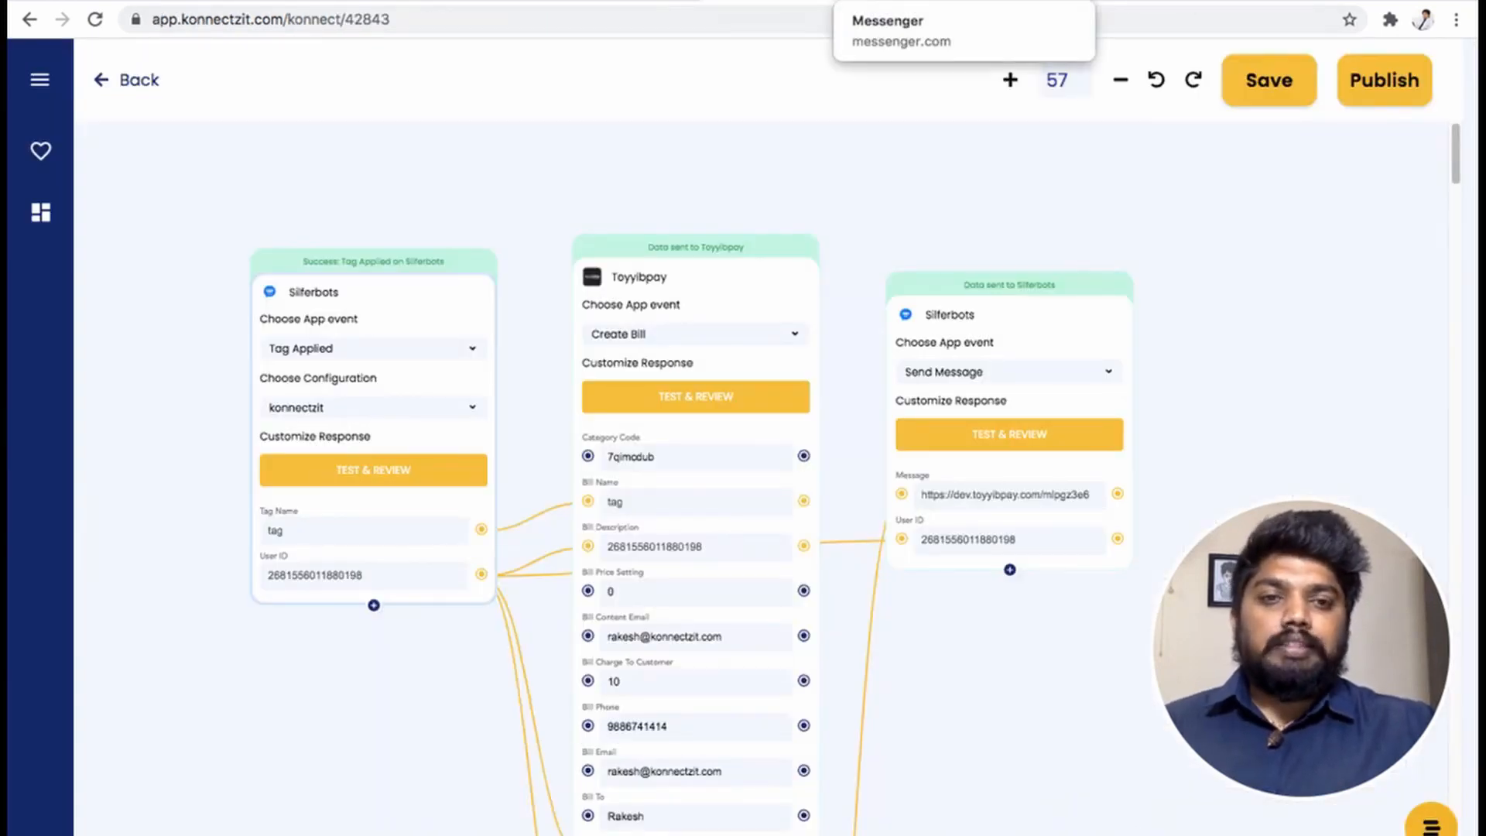
{"action": "left_click", "coordinate": [906, 4]}
{"action": "left_click", "coordinate": [790, 3]}
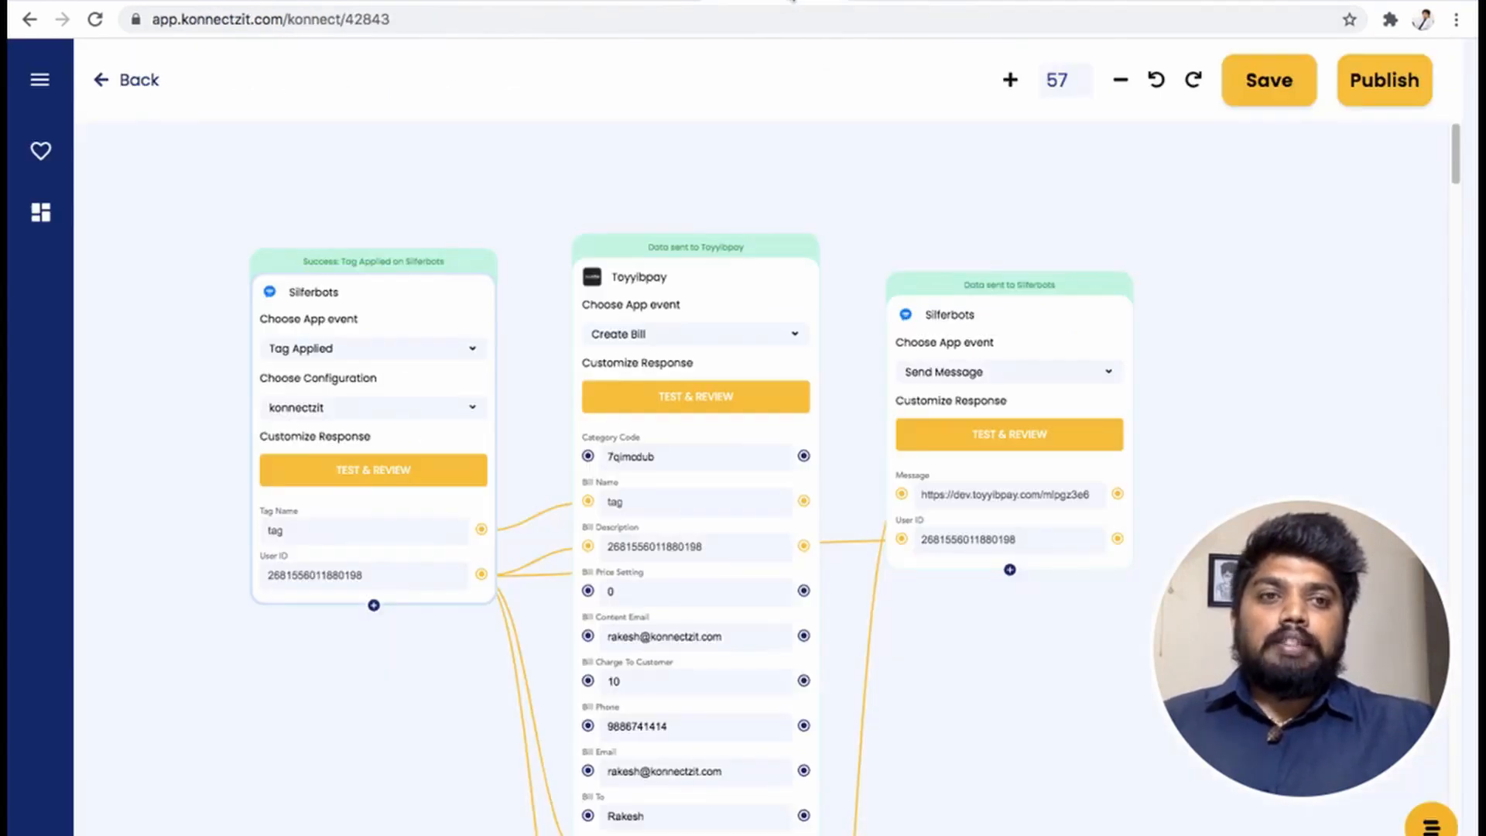